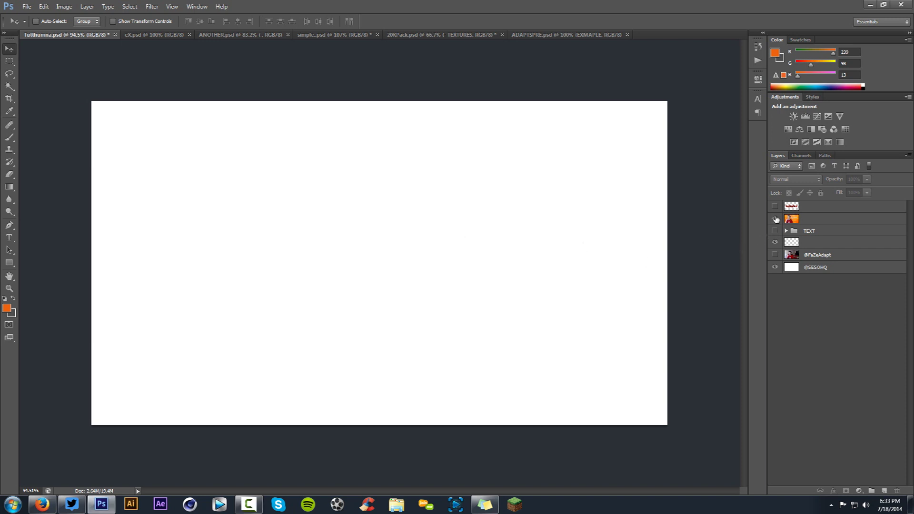
Step: Preview the finished orange thumbnail layer, compare it with the simple.psd example, and hide the layer again
{"action": "left_click", "coordinate": [775, 219]}
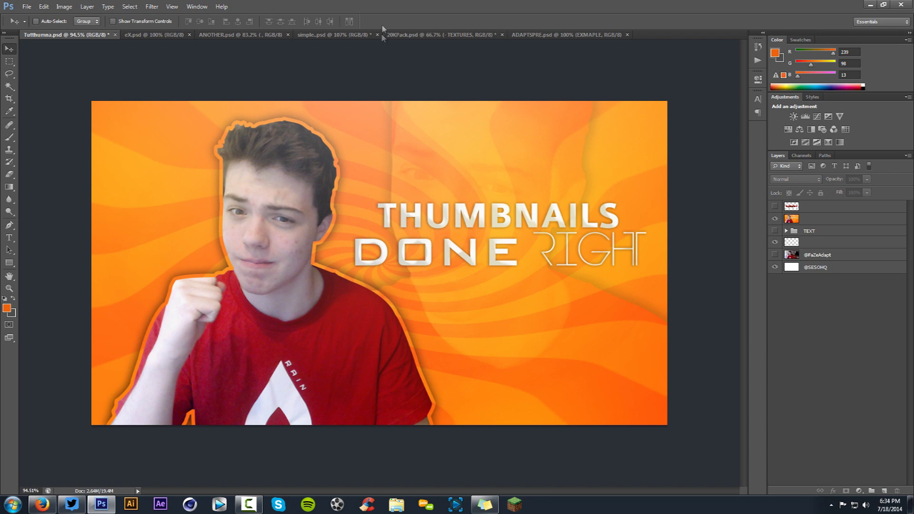
{"action": "left_click", "coordinate": [329, 35]}
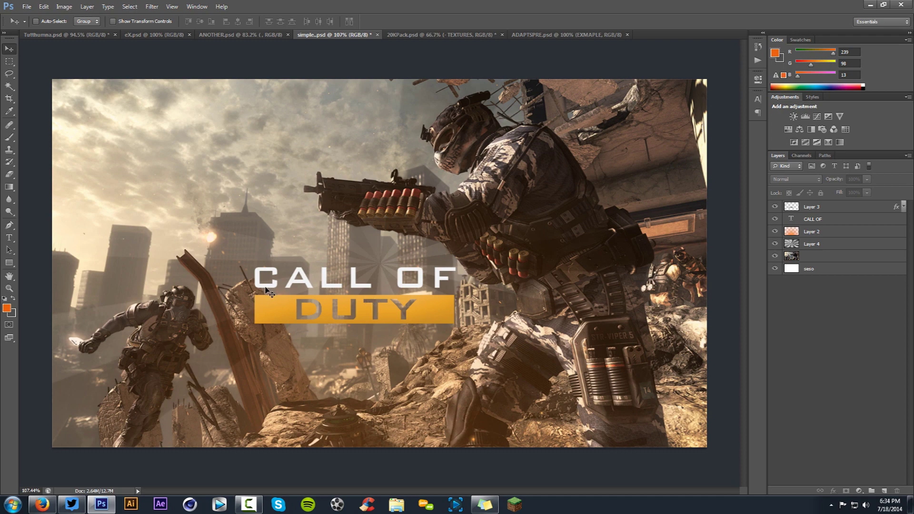
{"action": "left_click", "coordinate": [66, 35]}
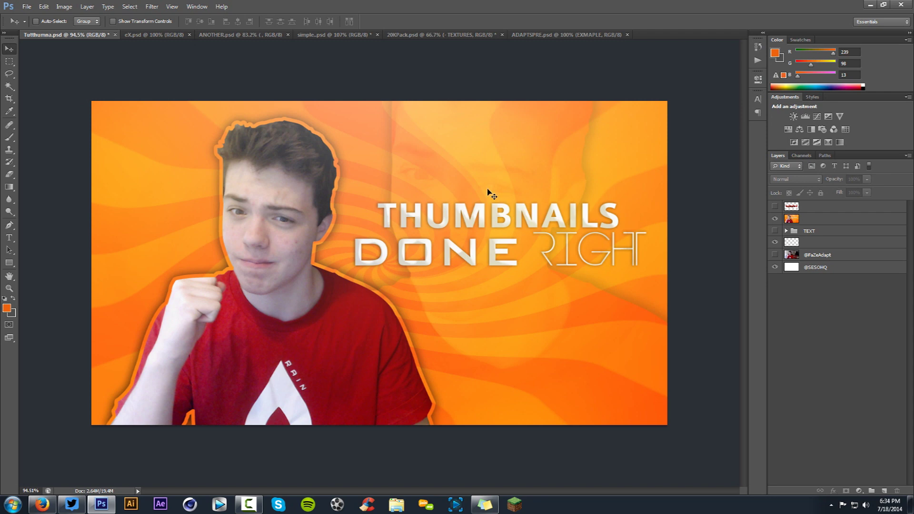
{"action": "left_click", "coordinate": [774, 219]}
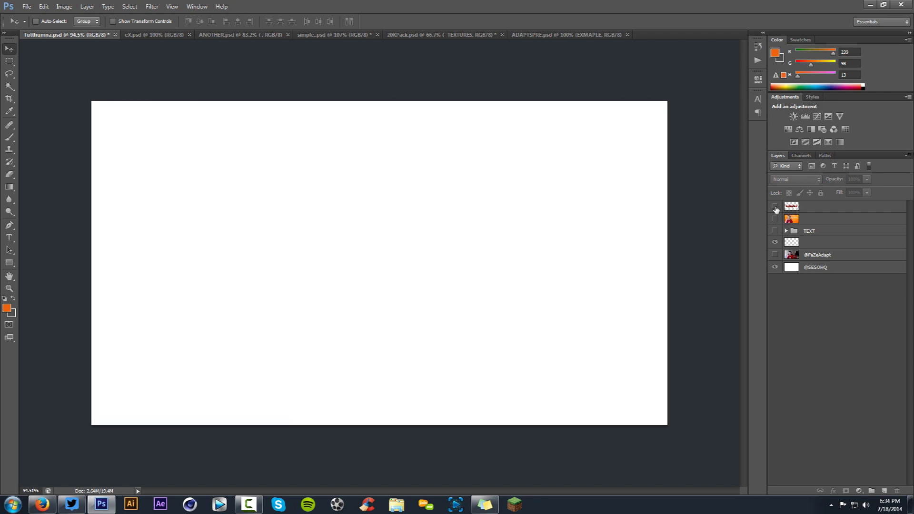
Step: Show and select the top layer containing the three red example thumbnails, leaving the foreground color unchanged
{"action": "left_click", "coordinate": [775, 206]}
{"action": "left_click", "coordinate": [813, 208]}
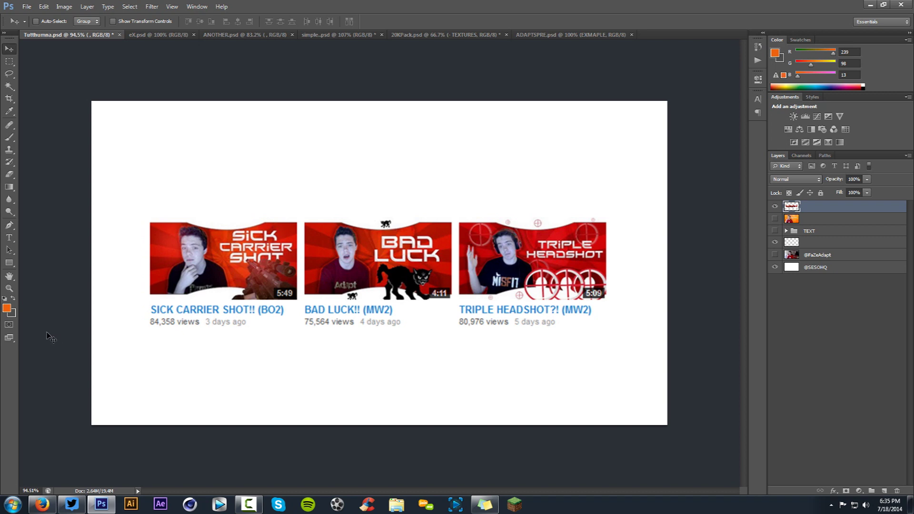
{"action": "left_click", "coordinate": [7, 308]}
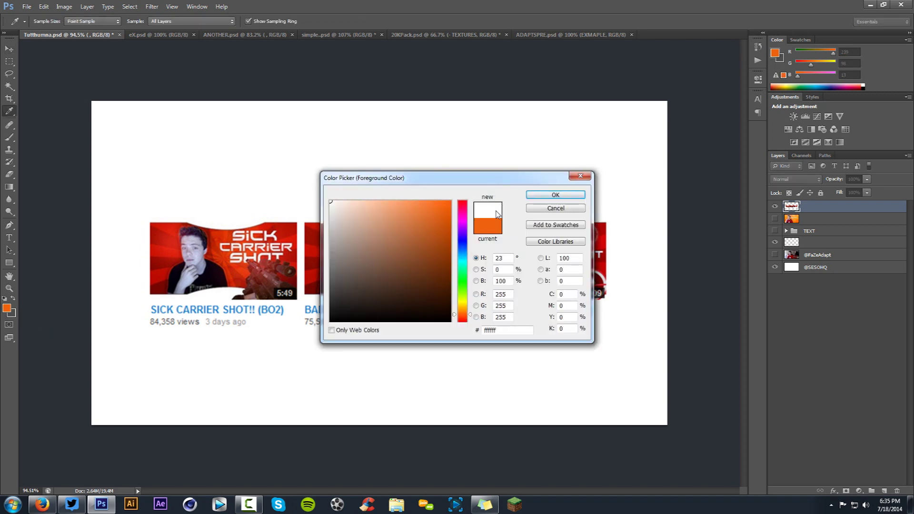
{"action": "left_click", "coordinate": [552, 209]}
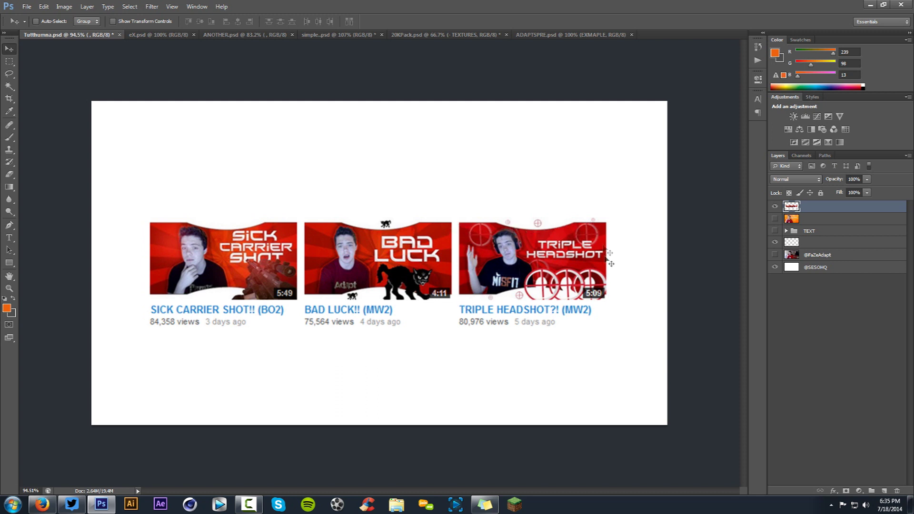
Step: Review the example thumbnail in ADAPTSPRE.psd and close that document
{"action": "left_click", "coordinate": [548, 35]}
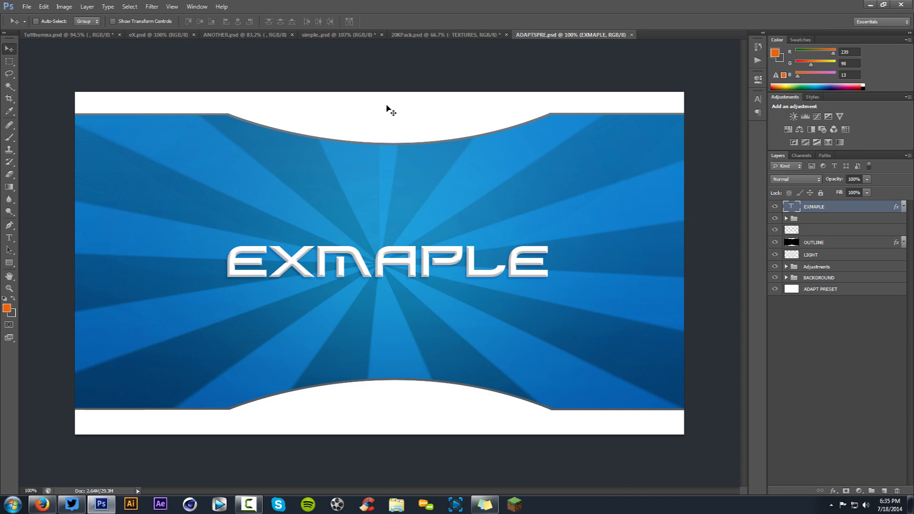
{"action": "left_click", "coordinate": [631, 35]}
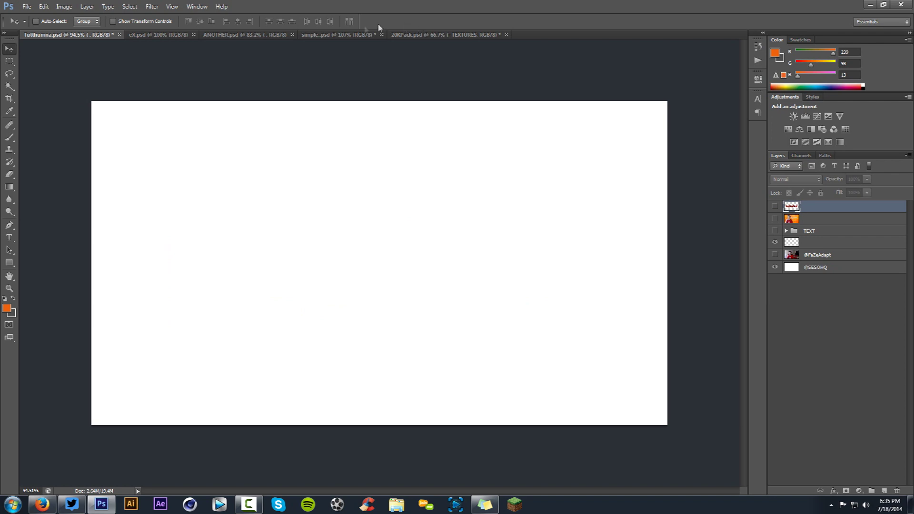
Step: In simple.psd, add a layer above Layer 3 and draw a closed jagged Pen path over the image's lower-right corner
{"action": "left_click", "coordinate": [346, 35]}
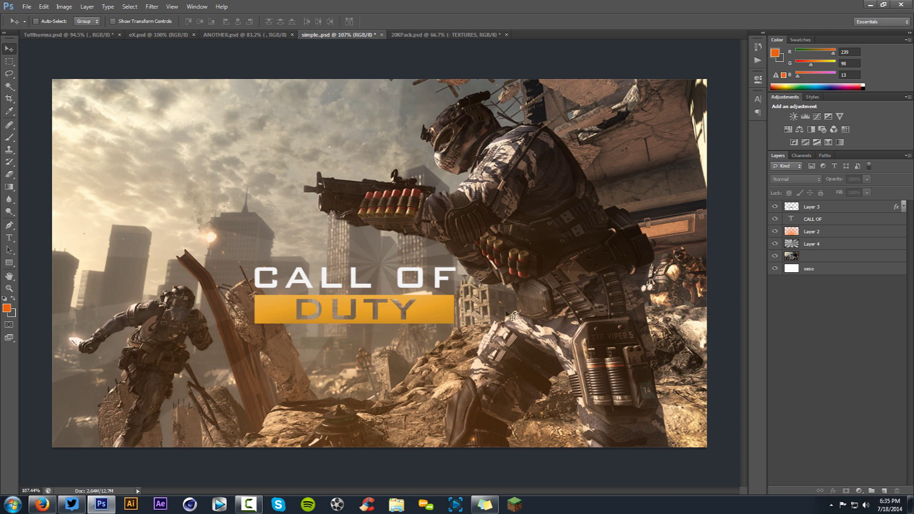
{"action": "left_click", "coordinate": [806, 209]}
{"action": "left_click", "coordinate": [884, 493]}
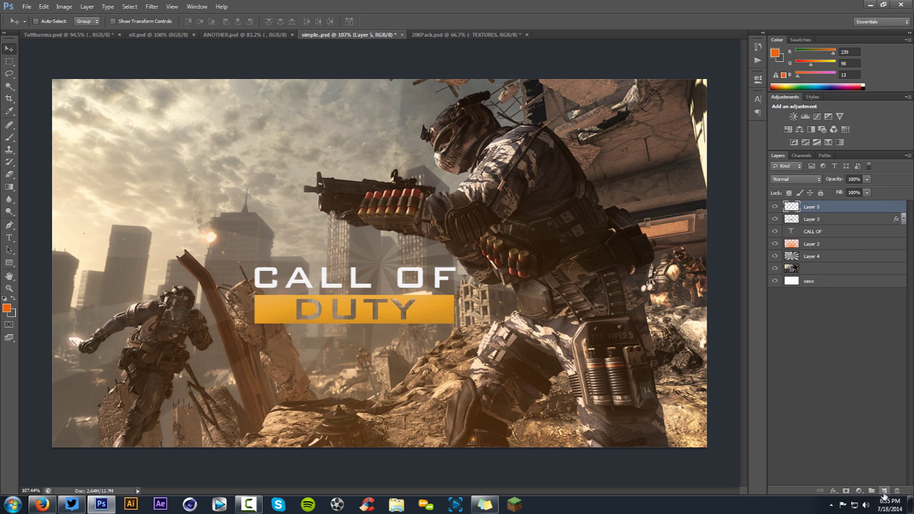
{"action": "key", "text": "p"}
{"action": "left_click", "coordinate": [495, 461]}
{"action": "left_click", "coordinate": [480, 390]}
{"action": "left_click", "coordinate": [534, 408]}
{"action": "left_click", "coordinate": [533, 376]}
{"action": "left_click", "coordinate": [575, 394]}
{"action": "left_click", "coordinate": [597, 360]}
{"action": "left_click", "coordinate": [597, 330]}
{"action": "left_click", "coordinate": [630, 344]}
{"action": "left_click", "coordinate": [642, 319]}
{"action": "left_click", "coordinate": [681, 354]}
{"action": "left_click", "coordinate": [693, 303]}
{"action": "left_click", "coordinate": [738, 317]}
{"action": "left_click", "coordinate": [729, 466]}
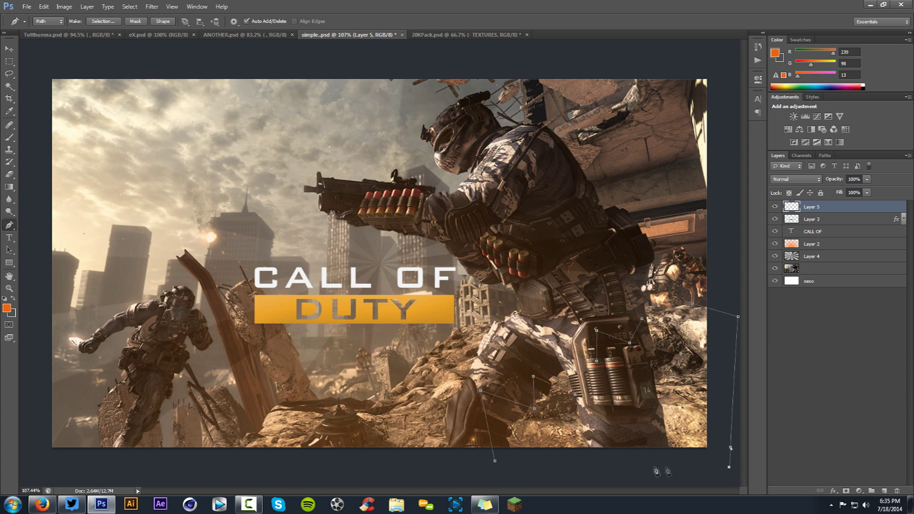
{"action": "left_click", "coordinate": [494, 461]}
Step: Fill the jagged path with white at 100% opacity on the new layer and delete the path
{"action": "right_click", "coordinate": [569, 265]}
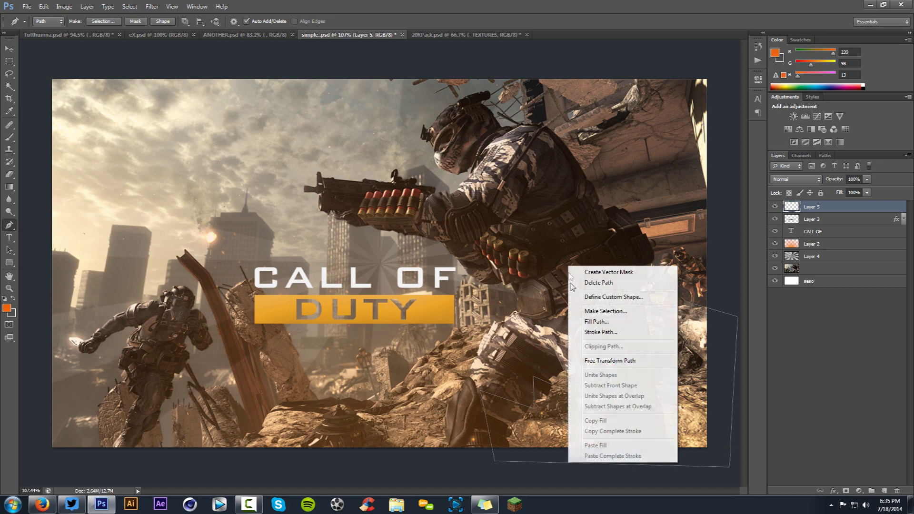
{"action": "left_click", "coordinate": [590, 322]}
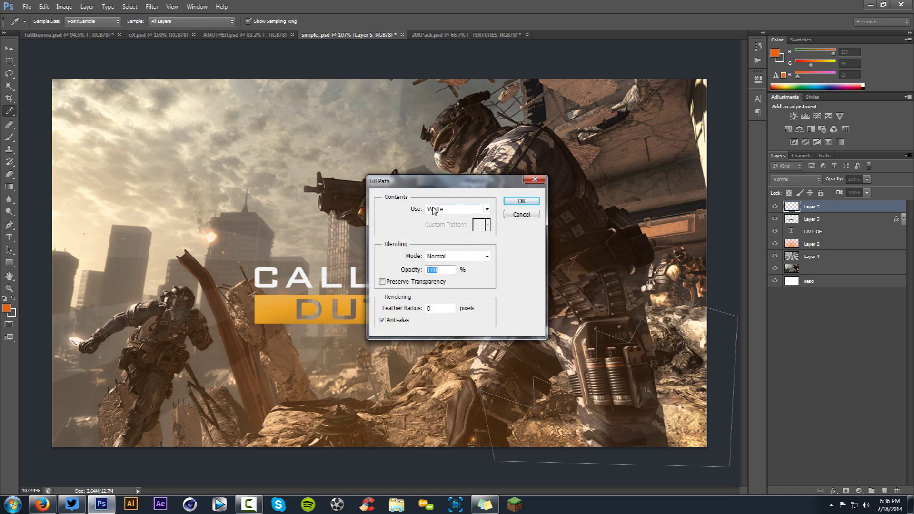
{"action": "left_click", "coordinate": [475, 212]}
{"action": "left_click", "coordinate": [522, 202]}
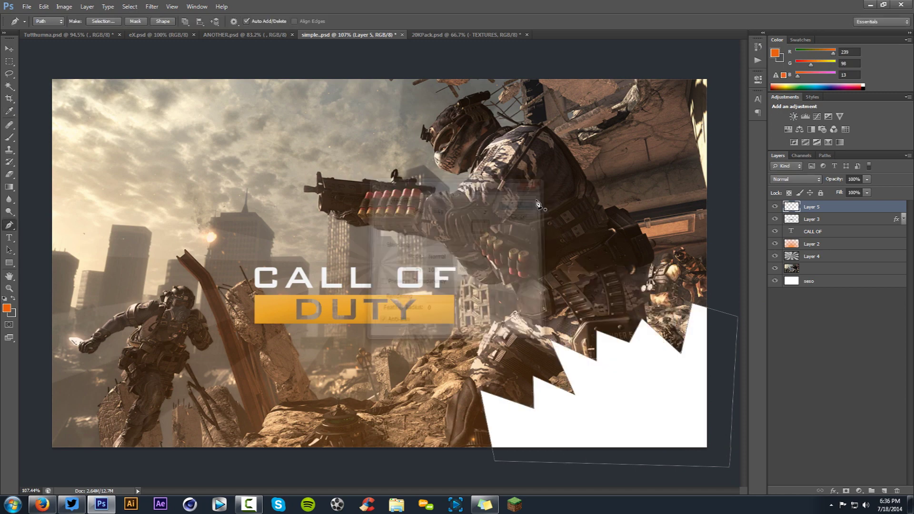
{"action": "right_click", "coordinate": [519, 230]}
{"action": "left_click", "coordinate": [611, 234]}
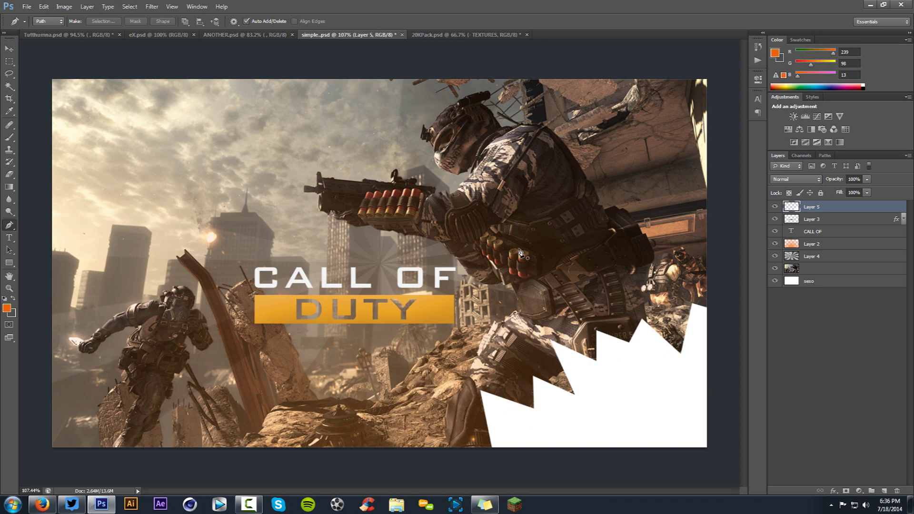
Step: Set the workspace area around the canvas to a custom white color
{"action": "right_click", "coordinate": [740, 263]}
{"action": "left_click", "coordinate": [745, 324]}
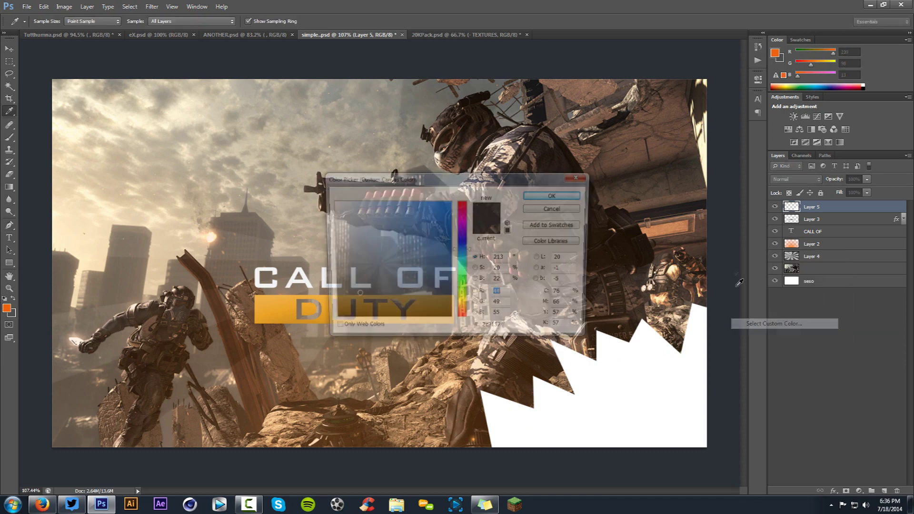
{"action": "left_click_drag", "start_coordinate": [359, 238], "coordinate": [336, 203]}
{"action": "left_click", "coordinate": [551, 196]}
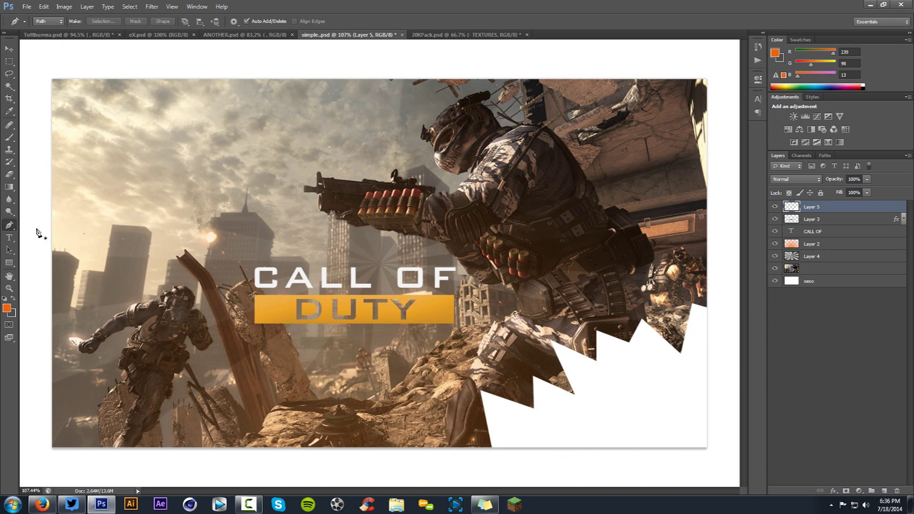
Step: Set the workspace area around the canvas to a custom dark gray color
{"action": "right_click", "coordinate": [46, 65]}
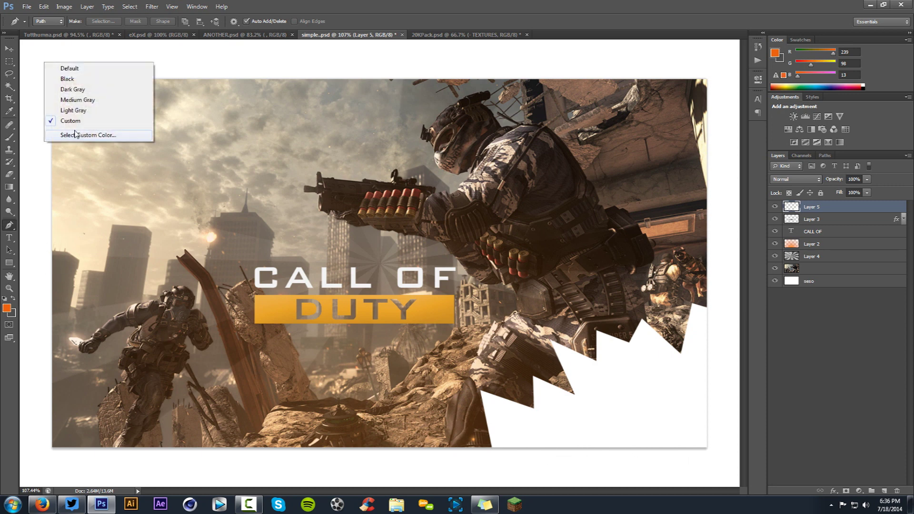
{"action": "left_click", "coordinate": [78, 133]}
{"action": "left_click_drag", "start_coordinate": [333, 272], "coordinate": [336, 292]}
{"action": "left_click_drag", "start_coordinate": [462, 264], "coordinate": [463, 251]}
{"action": "left_click", "coordinate": [555, 195]}
{"action": "key", "text": "p"}
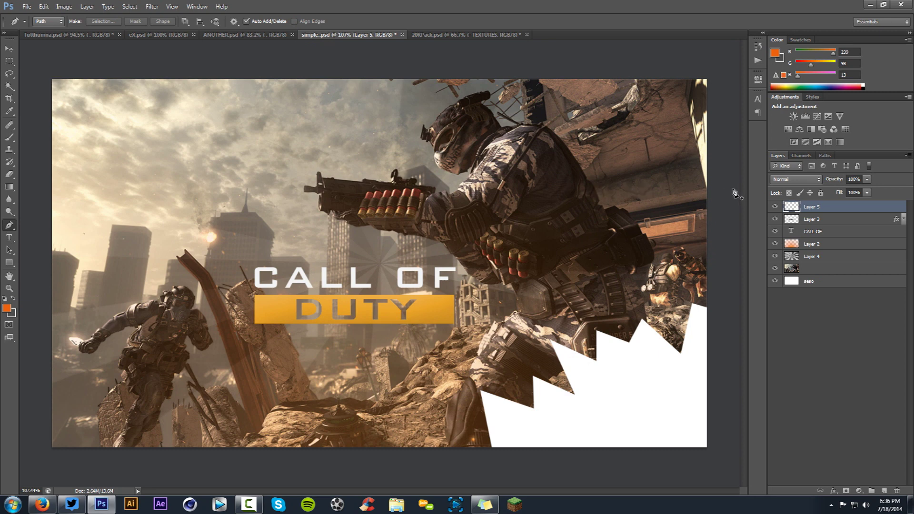
Step: Delete the layer holding the white jagged shape and switch to the Tutthumma.psd document
{"action": "left_click", "coordinate": [774, 207]}
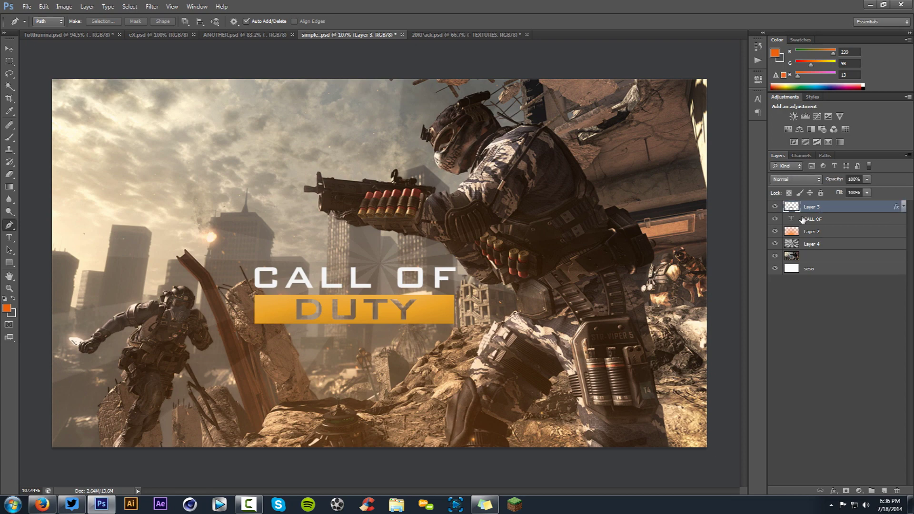
{"action": "left_click", "coordinate": [86, 36]}
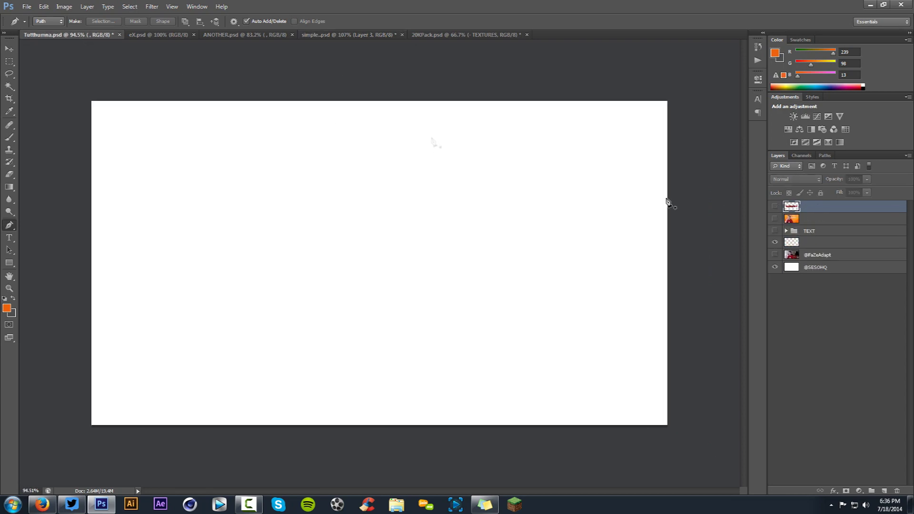
Step: Preview the finished orange thumbnail layer again with the Move tool active, and leave the layer hidden
{"action": "left_click", "coordinate": [774, 219]}
{"action": "left_click", "coordinate": [9, 48]}
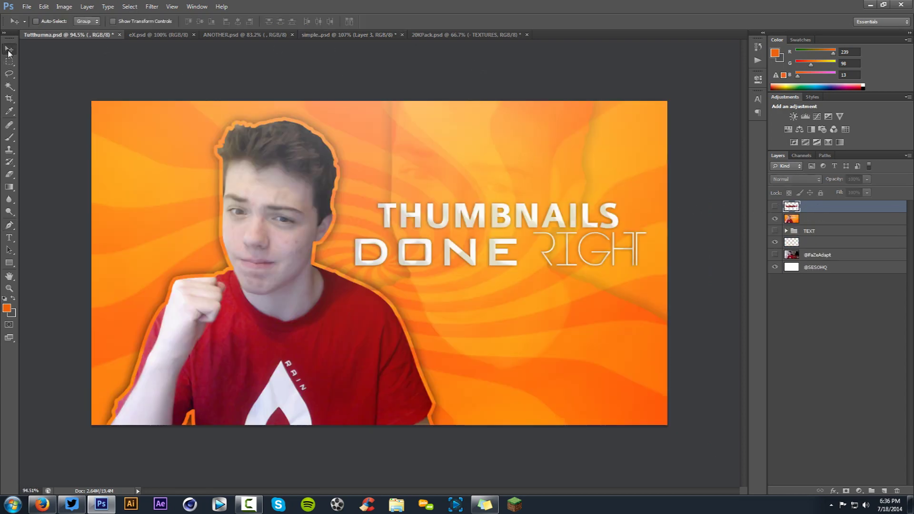
{"action": "left_click", "coordinate": [775, 219]}
{"action": "left_click", "coordinate": [774, 219]}
{"action": "left_click", "coordinate": [825, 155]}
{"action": "left_click", "coordinate": [778, 155]}
{"action": "left_click", "coordinate": [776, 219]}
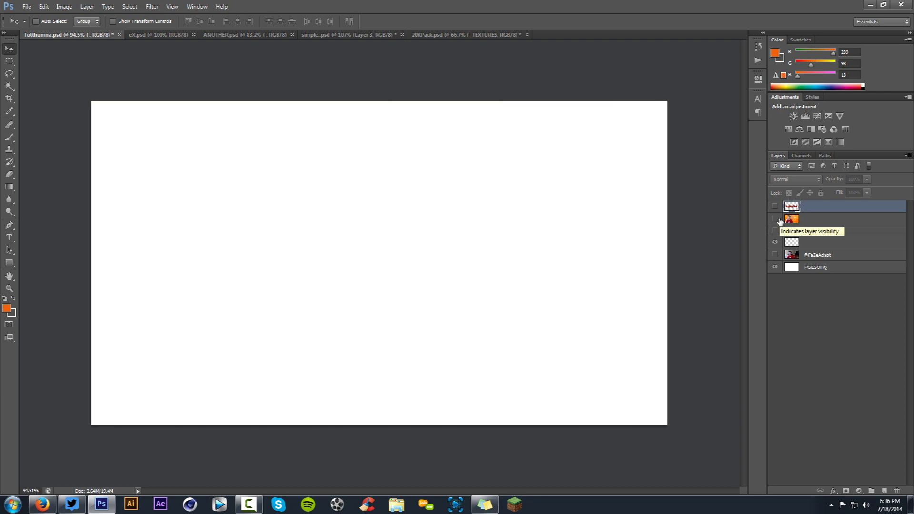
{"action": "left_click_drag", "start_coordinate": [809, 267], "coordinate": [884, 490]}
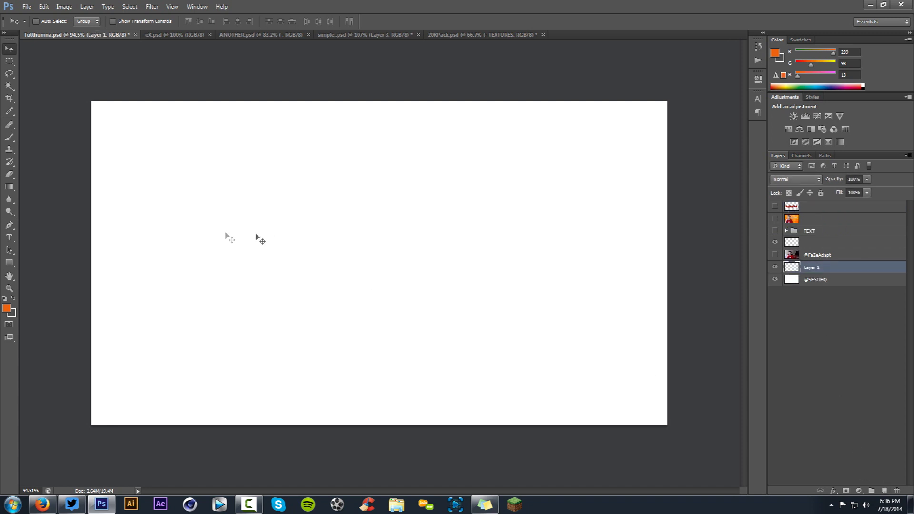
{"action": "left_click", "coordinate": [7, 308]}
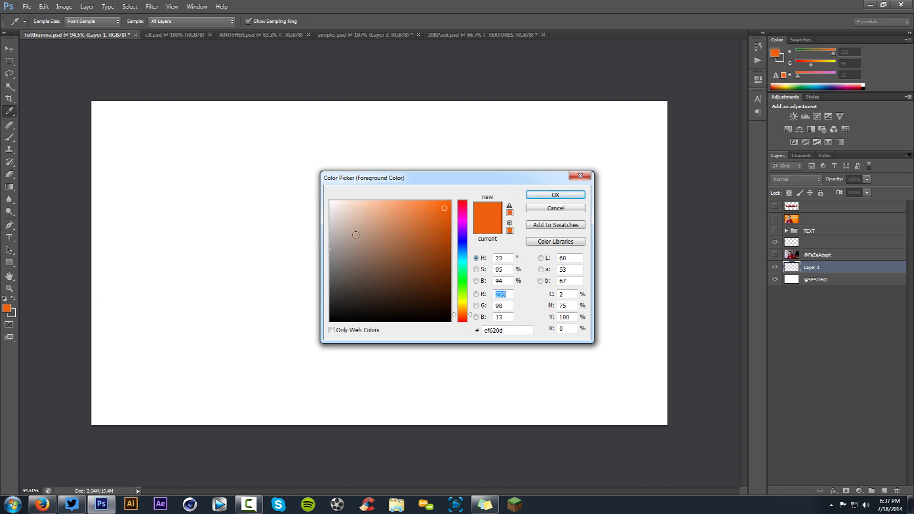
{"action": "left_click", "coordinate": [441, 209]}
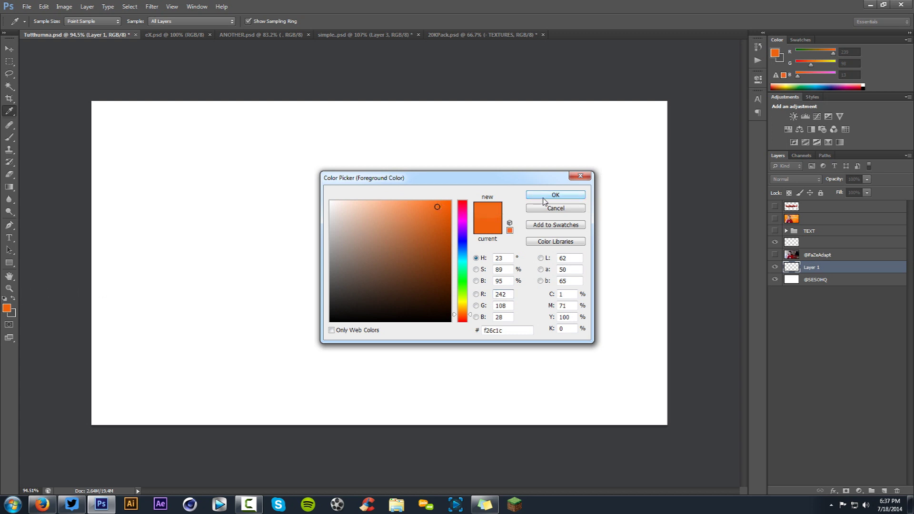
{"action": "left_click", "coordinate": [555, 195]}
{"action": "key", "text": "v"}
Step: Set the background color to the slightly redder orange f25d1c, based on the foreground orange
{"action": "left_click", "coordinate": [11, 313]}
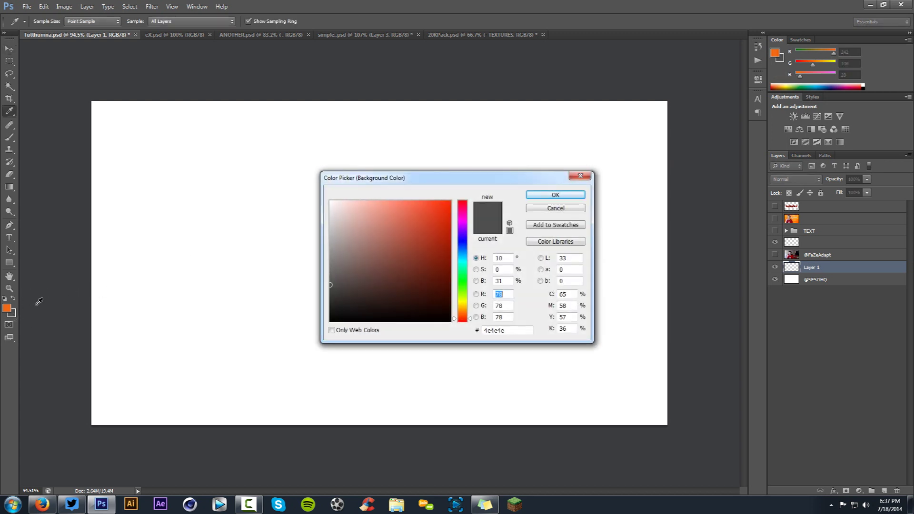
{"action": "left_click", "coordinate": [9, 306]}
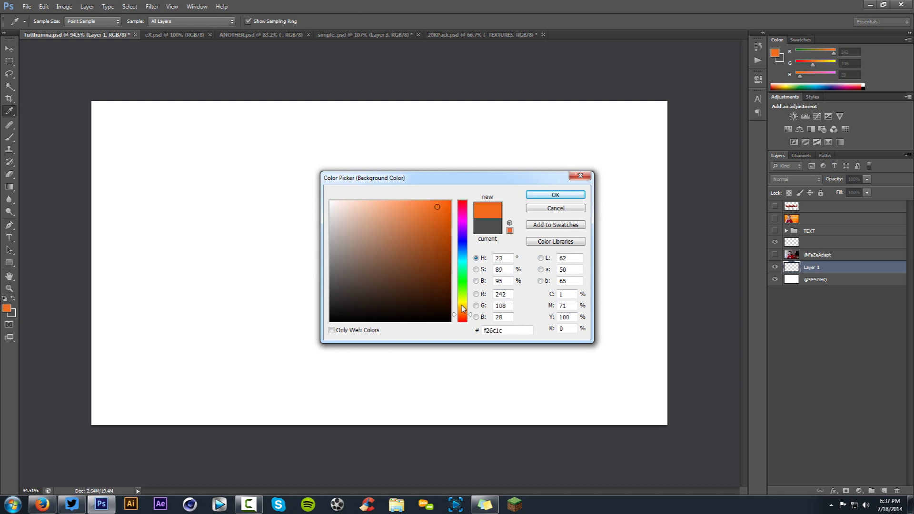
{"action": "left_click", "coordinate": [466, 319]}
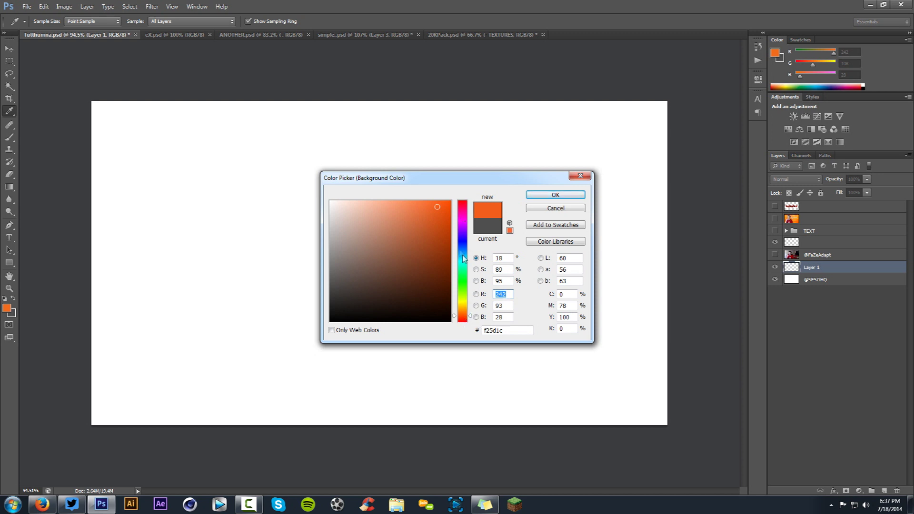
{"action": "left_click", "coordinate": [559, 198]}
{"action": "key", "text": "v"}
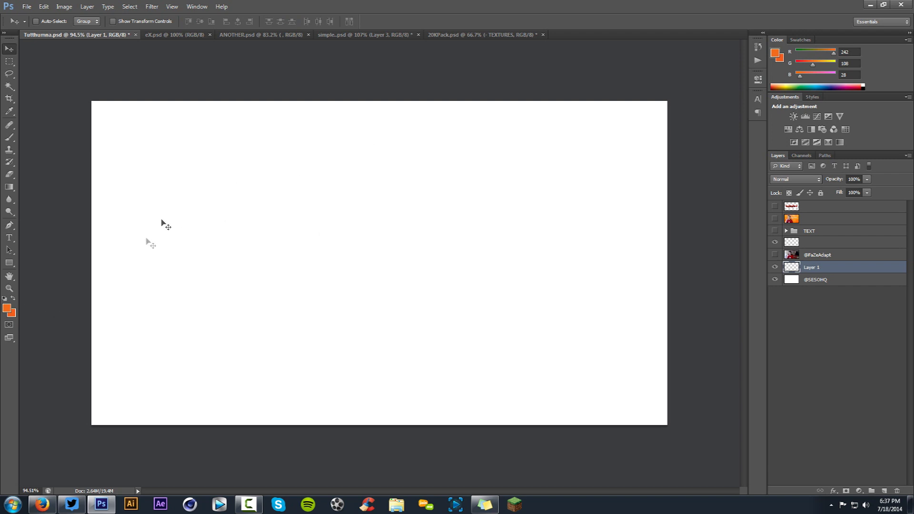
Step: Fill the new layer with a linear foreground-to-background gradient running diagonally from the canvas's upper edge to its lower edge
{"action": "key", "text": "g"}
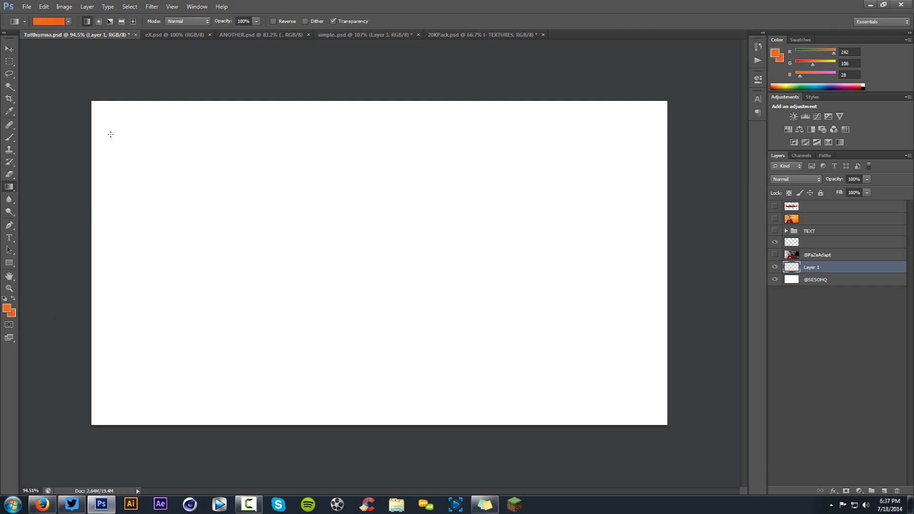
{"action": "right_click", "coordinate": [15, 192]}
{"action": "left_click", "coordinate": [48, 186]}
{"action": "left_click_drag", "start_coordinate": [306, 85], "coordinate": [520, 448]}
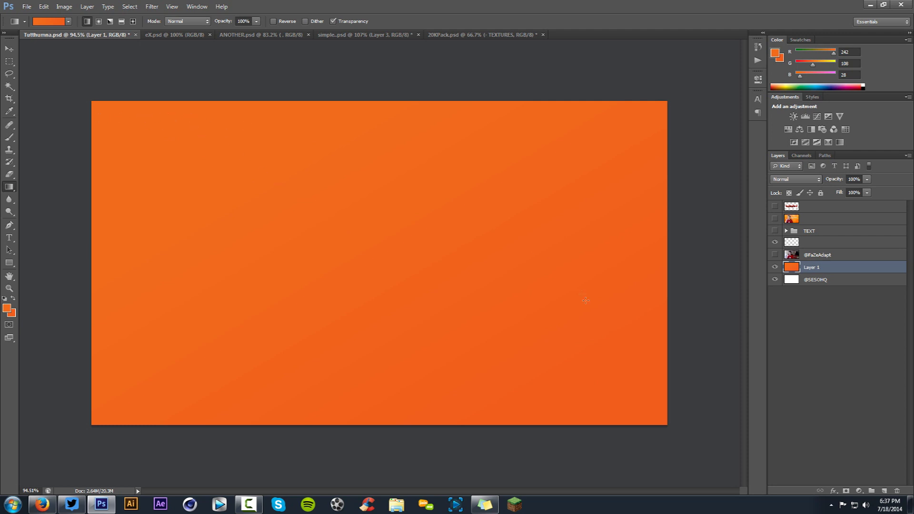
{"action": "left_click", "coordinate": [152, 6]}
{"action": "mouse_move", "coordinate": [173, 115]}
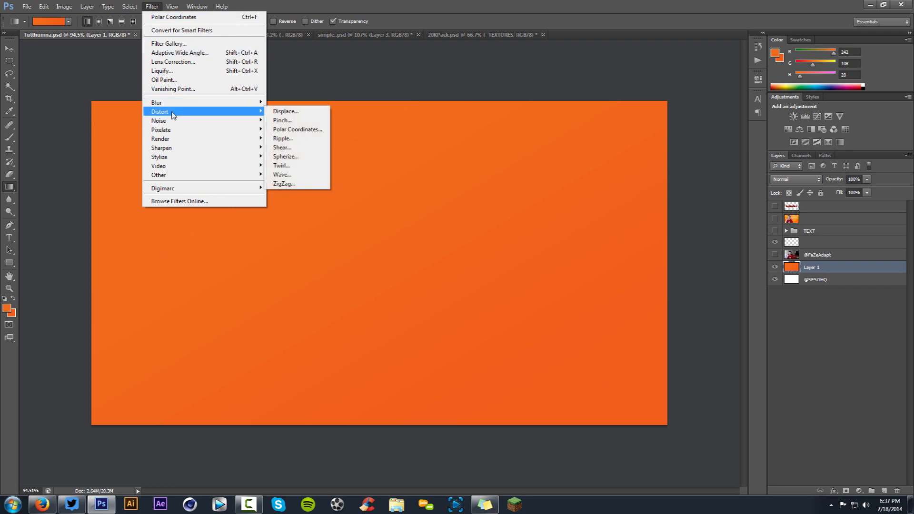
{"action": "left_click", "coordinate": [281, 174]}
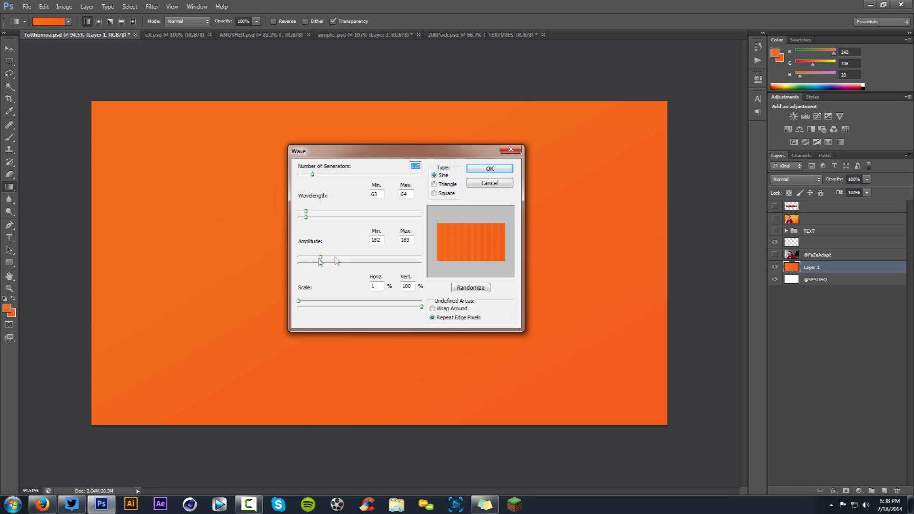
{"action": "mouse_move", "coordinate": [307, 215]}
{"action": "left_mouse_down"}
{"action": "mouse_move", "coordinate": [418, 216]}
{"action": "mouse_move", "coordinate": [312, 219]}
{"action": "left_mouse_up"}
{"action": "left_click_drag", "start_coordinate": [311, 219], "coordinate": [307, 220]}
{"action": "left_click", "coordinate": [489, 183]}
Step: Set the background color to a redder orange and refill Layer 1 with a diagonal linear gradient from the canvas's upper to lower edge
{"action": "left_click", "coordinate": [12, 314]}
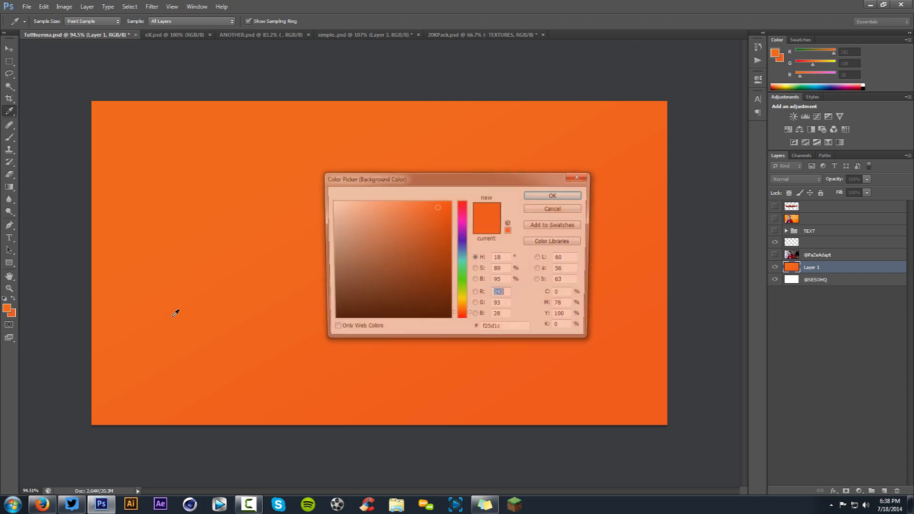
{"action": "left_click", "coordinate": [556, 195]}
{"action": "key", "text": "g"}
{"action": "left_click_drag", "start_coordinate": [305, 80], "coordinate": [493, 435]}
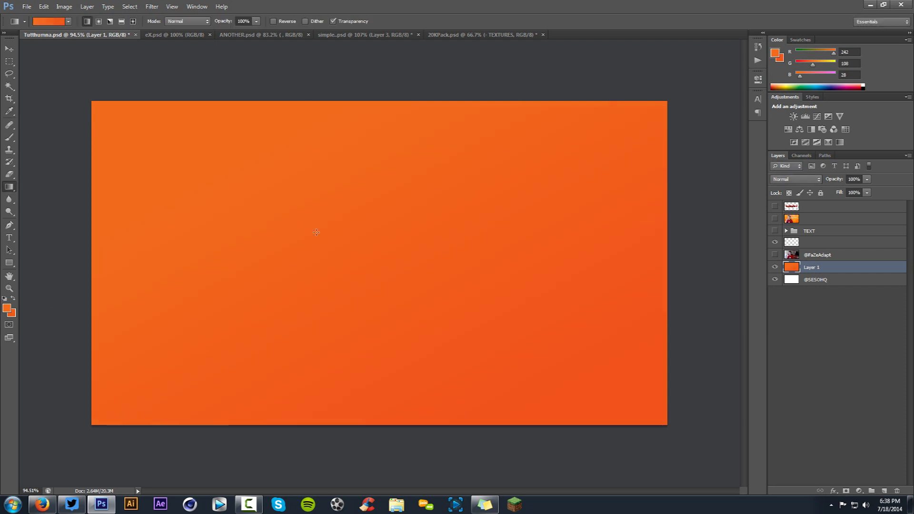
Step: Try the Wave filter on Layer 1 with wavelength 70 to 71 and Wrap Around for undefined areas, and undo it
{"action": "left_click", "coordinate": [152, 6]}
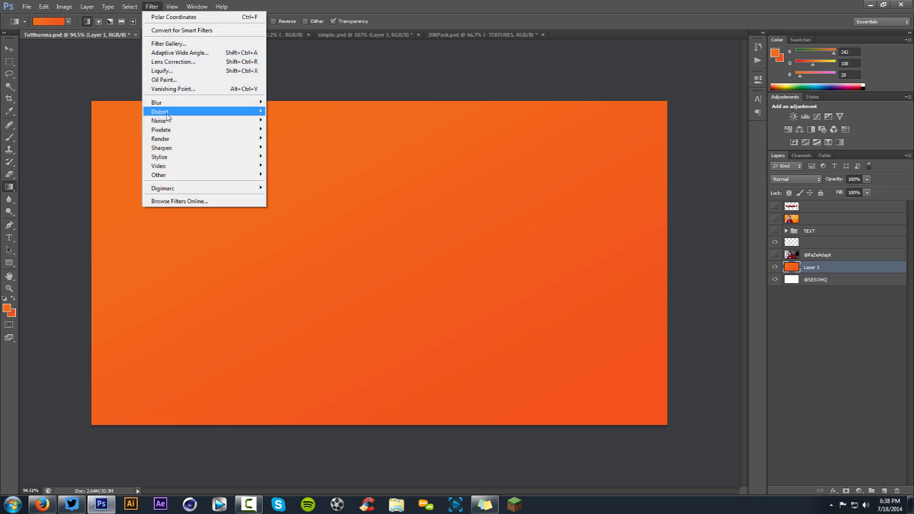
{"action": "mouse_move", "coordinate": [169, 113]}
{"action": "left_click", "coordinate": [281, 174]}
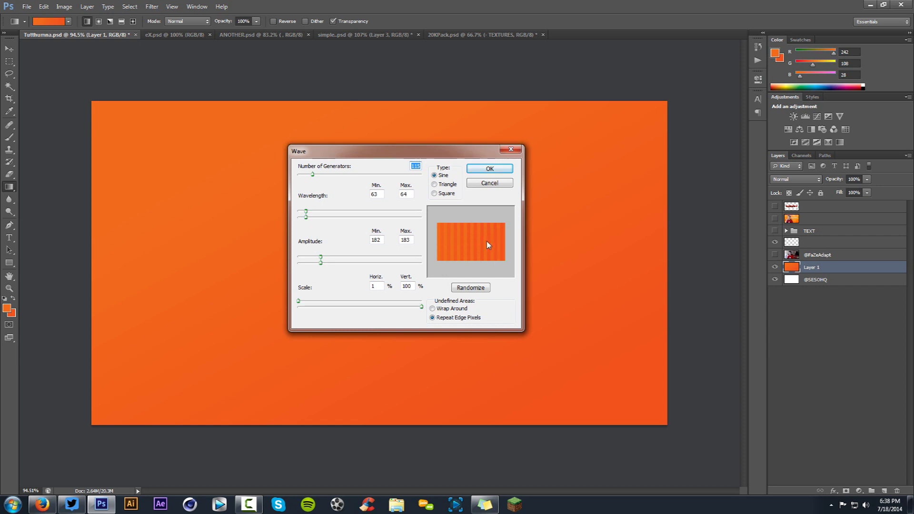
{"action": "mouse_move", "coordinate": [306, 220]}
{"action": "left_mouse_down"}
{"action": "mouse_move", "coordinate": [322, 217]}
{"action": "mouse_move", "coordinate": [307, 224]}
{"action": "left_mouse_up"}
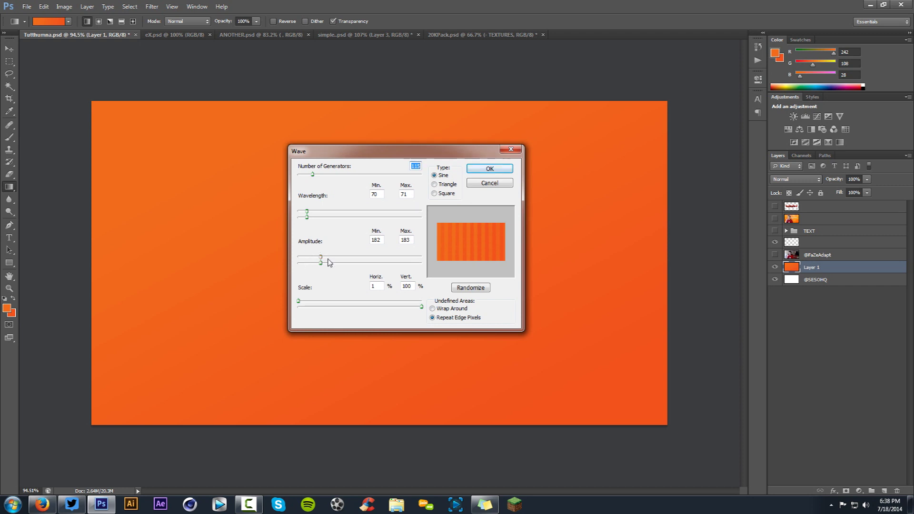
{"action": "left_click_drag", "start_coordinate": [306, 302], "coordinate": [338, 302]}
{"action": "left_click", "coordinate": [448, 308]}
{"action": "left_click", "coordinate": [490, 170]}
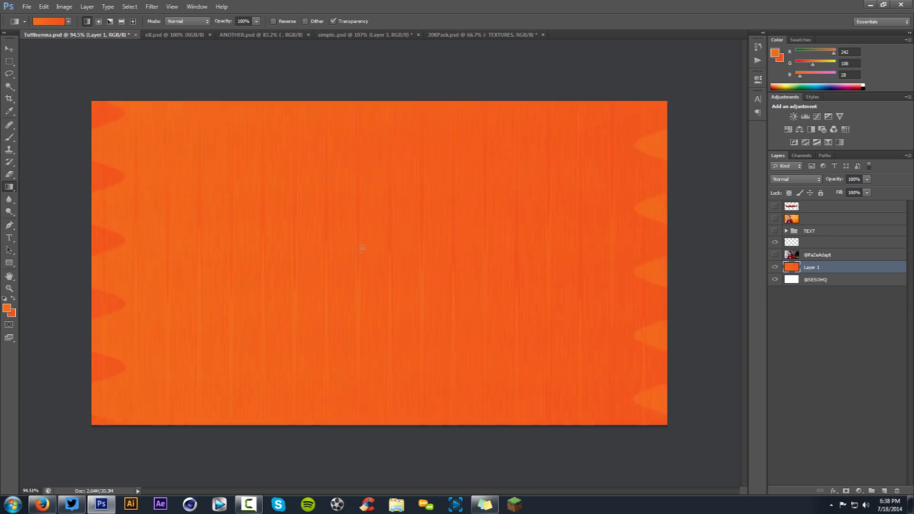
{"action": "key", "text": "ctrl+z"}
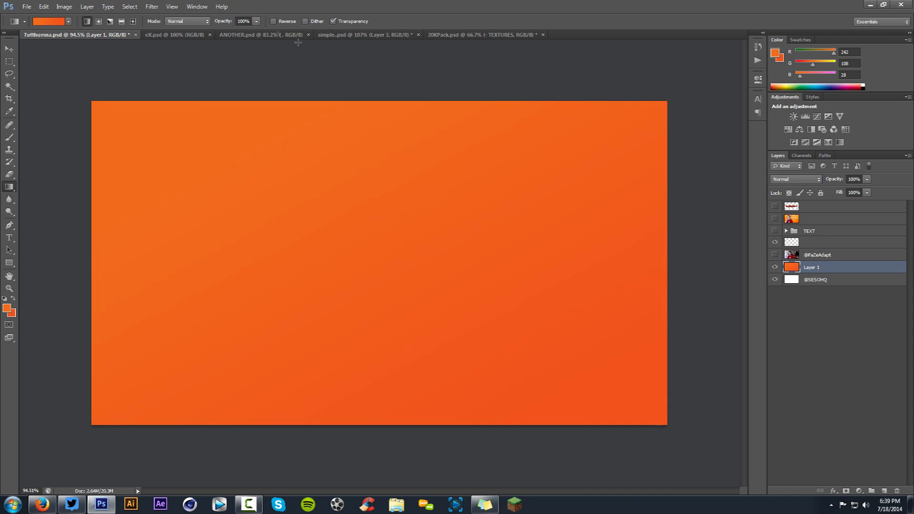
Step: Apply the Wave filter to Layer 1 with wavelength 70 to 71, amplitude 182 to 183 and Repeat Edge Pixels for undefined areas
{"action": "left_click", "coordinate": [151, 7]}
{"action": "mouse_move", "coordinate": [170, 112]}
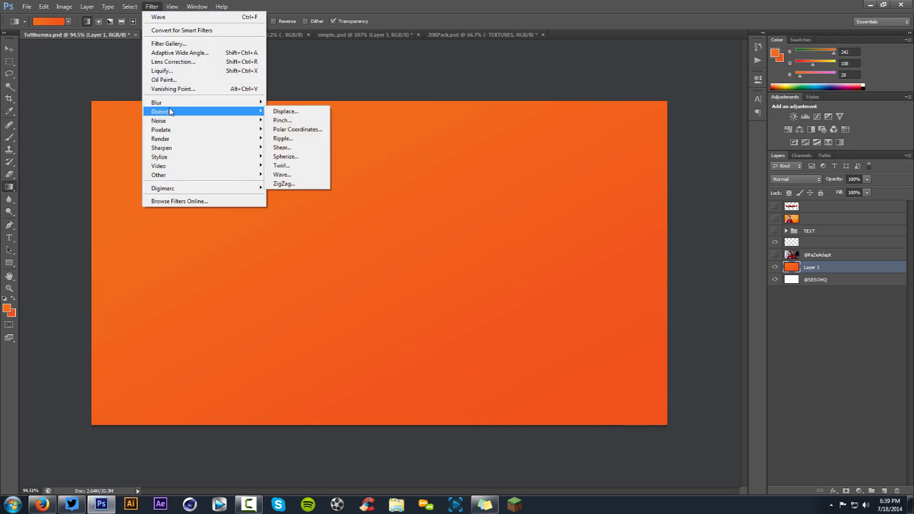
{"action": "left_click", "coordinate": [289, 175]}
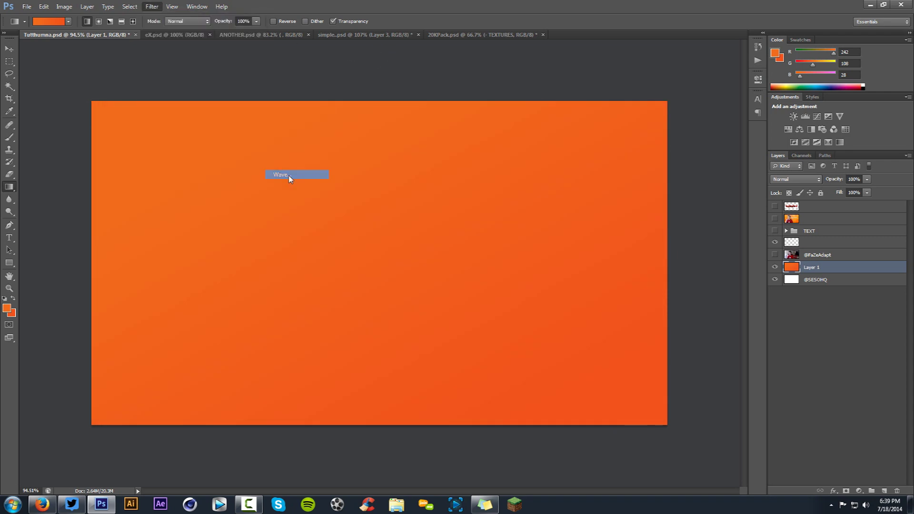
{"action": "left_click", "coordinate": [434, 318]}
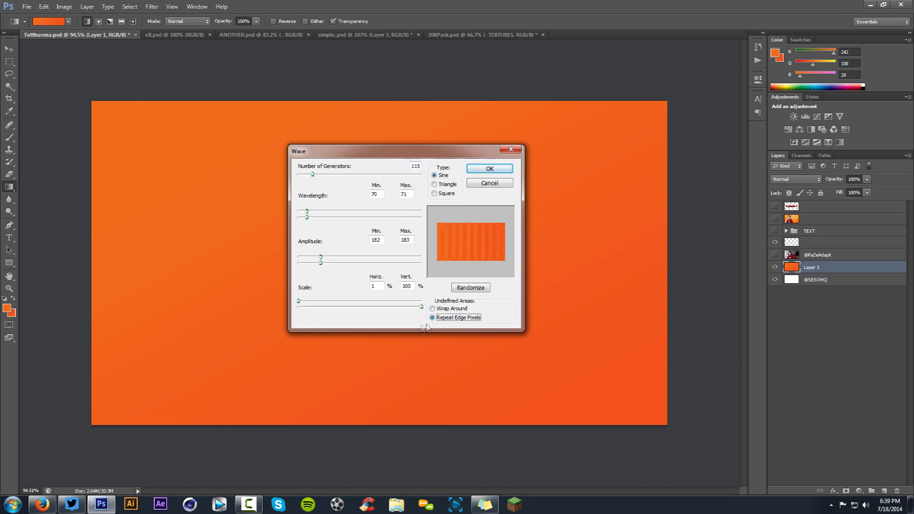
{"action": "left_click", "coordinate": [489, 169]}
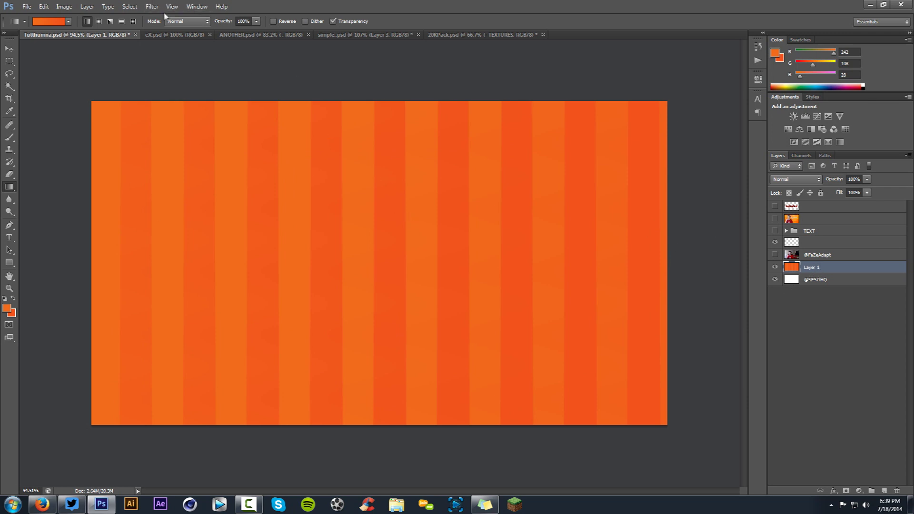
Step: Apply the Polar Coordinates distortion to Layer 1 to bend the vertical stripes into rays from the canvas center
{"action": "left_click", "coordinate": [151, 6]}
{"action": "mouse_move", "coordinate": [181, 112]}
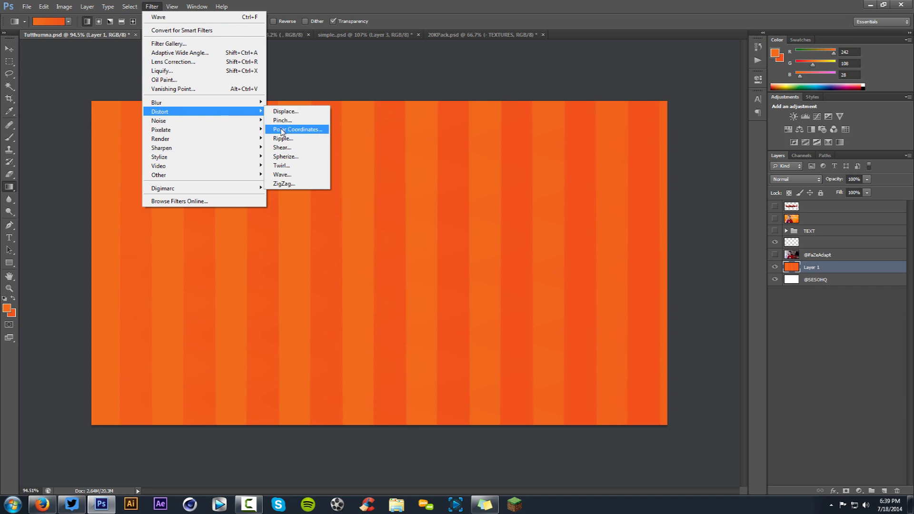
{"action": "left_click", "coordinate": [300, 129]}
{"action": "left_click", "coordinate": [521, 128]}
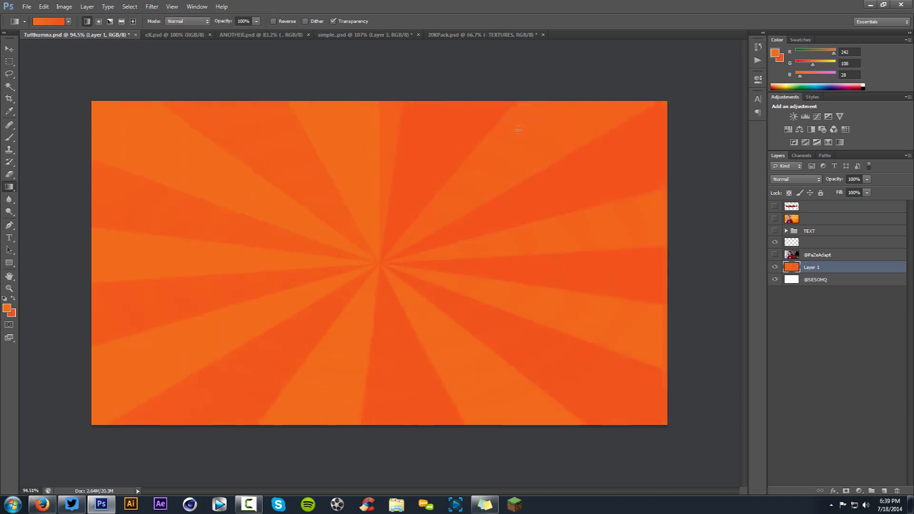
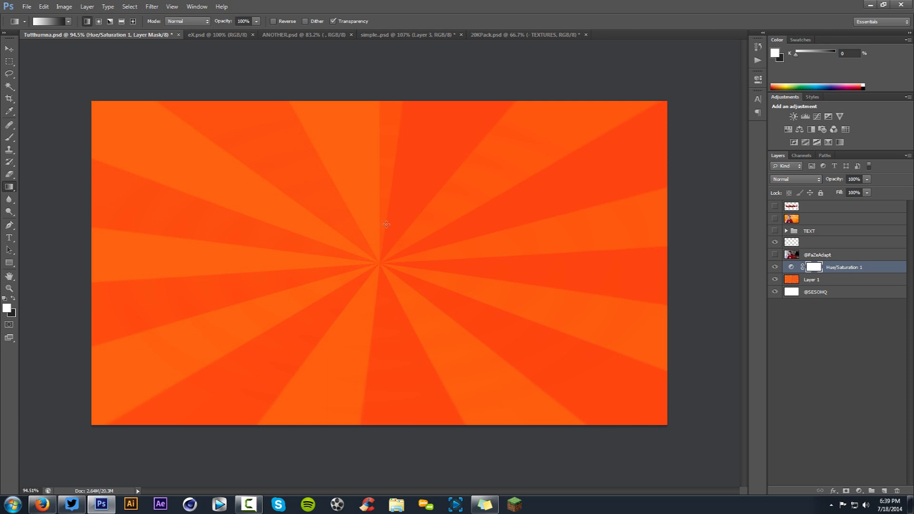
Step: Select Layer 1 and compare the ray background with the finished orange thumbnail layer, leaving that layer hidden
{"action": "left_click", "coordinate": [813, 280]}
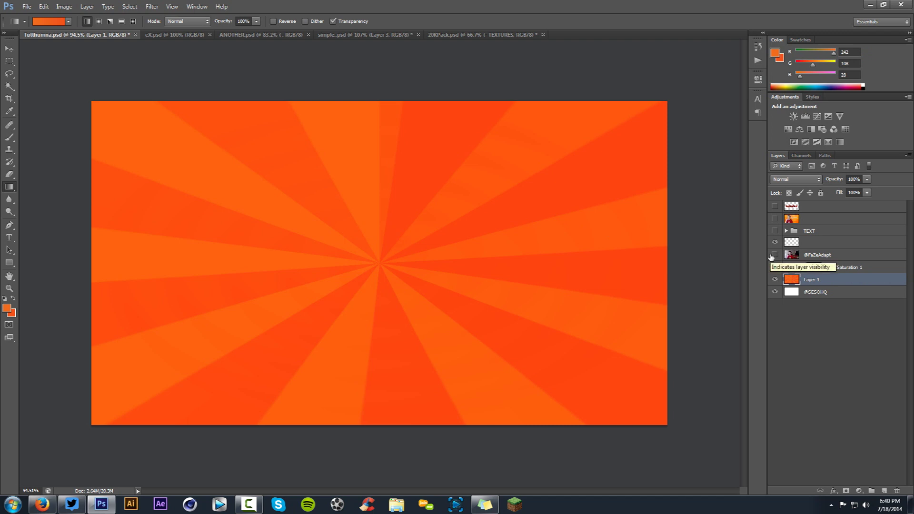
{"action": "left_click", "coordinate": [152, 6]}
{"action": "mouse_move", "coordinate": [167, 112]}
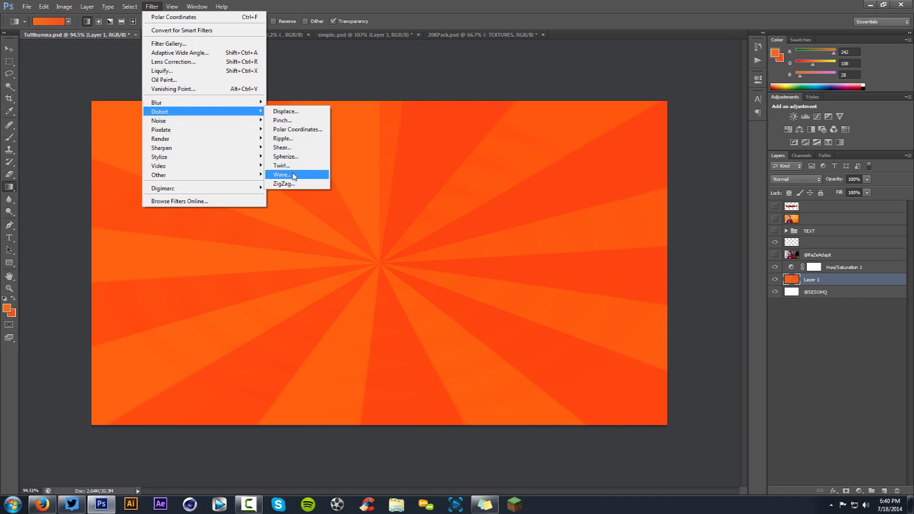
{"action": "left_click", "coordinate": [773, 218]}
{"action": "left_click", "coordinate": [775, 218]}
{"action": "left_click", "coordinate": [775, 219]}
{"action": "left_click", "coordinate": [775, 218]}
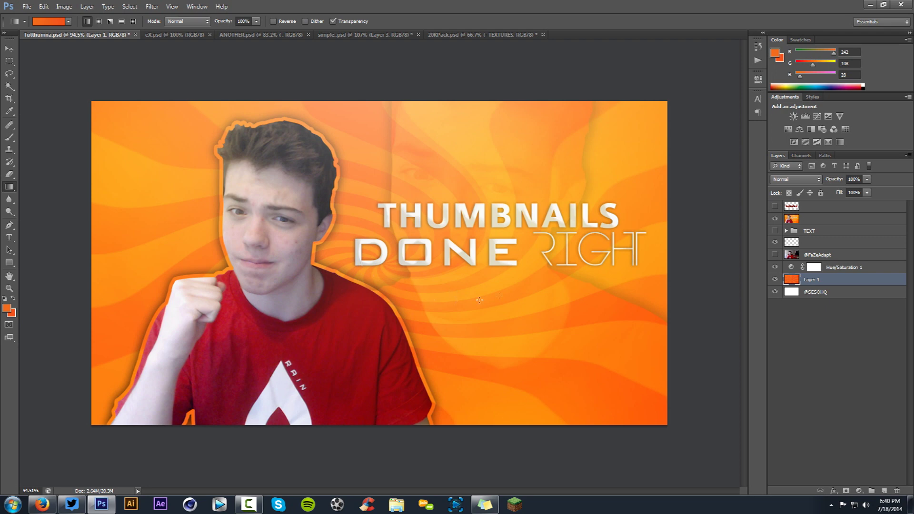
{"action": "left_click", "coordinate": [776, 219]}
Step: Try the Twirl distortion on the ray background of Layer 1, and undo it
{"action": "left_click", "coordinate": [152, 7]}
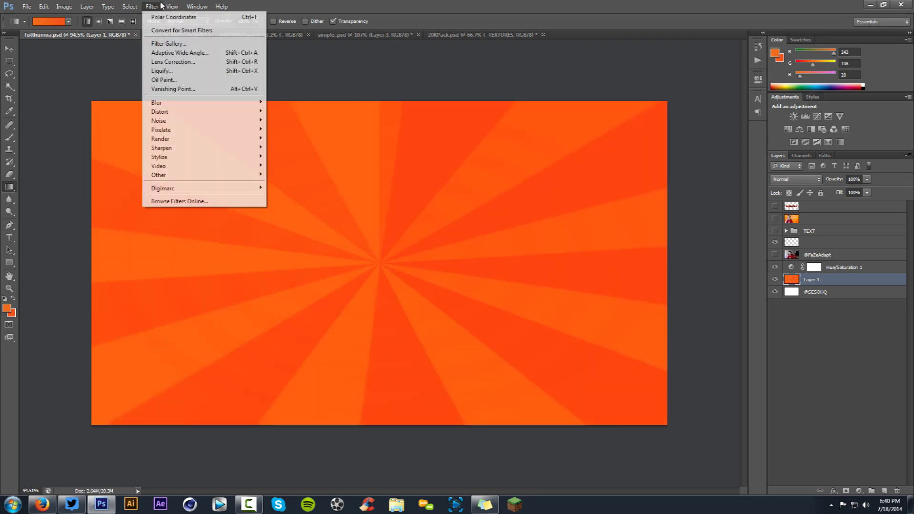
{"action": "mouse_move", "coordinate": [200, 111]}
{"action": "left_click", "coordinate": [284, 165]}
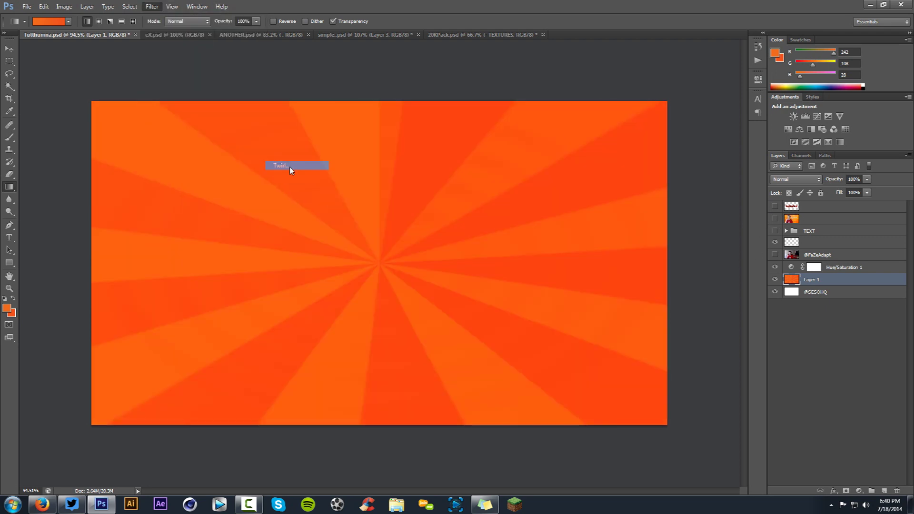
{"action": "left_click", "coordinate": [515, 129]}
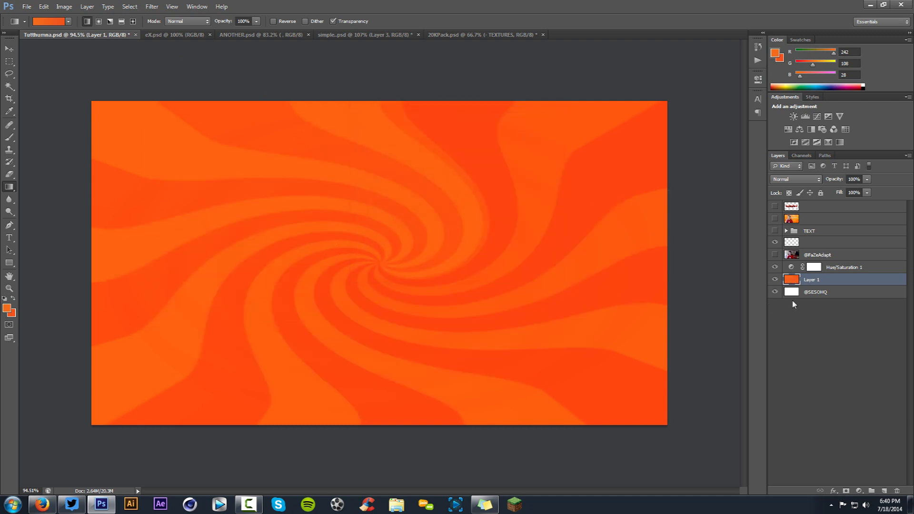
{"action": "key", "text": "ctrl+z"}
Step: Try the ZigZag distortion with the Pond Ripples style and an increased amount on Layer 1, and undo it
{"action": "left_click", "coordinate": [152, 7]}
{"action": "mouse_move", "coordinate": [200, 111]}
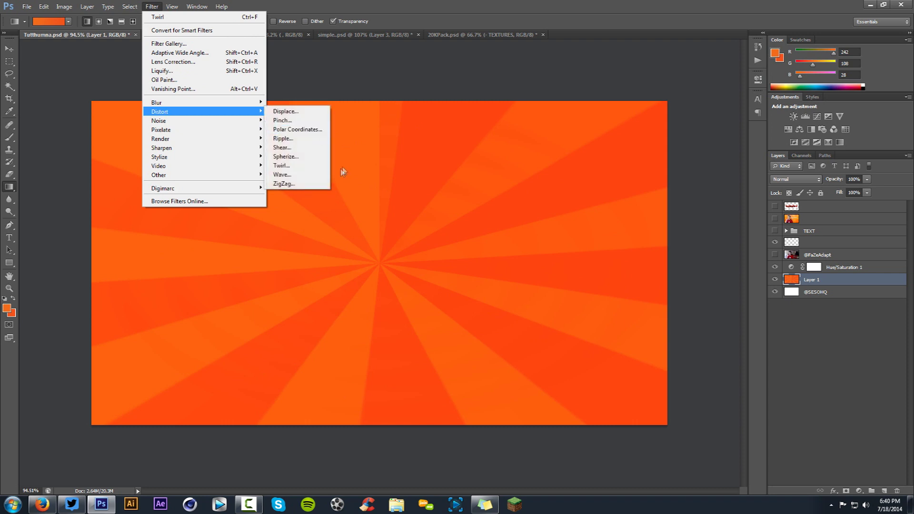
{"action": "left_click", "coordinate": [284, 183]}
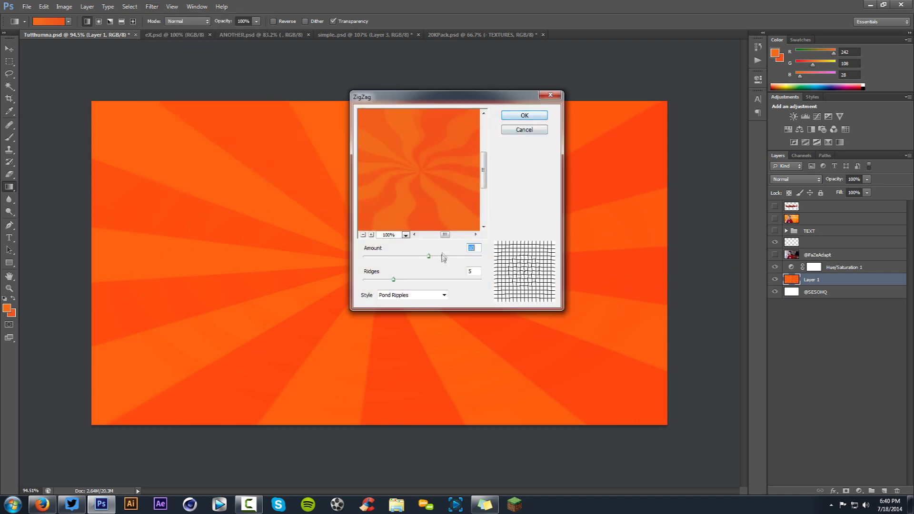
{"action": "left_click_drag", "start_coordinate": [443, 256], "coordinate": [451, 257]}
{"action": "left_click", "coordinate": [525, 115]}
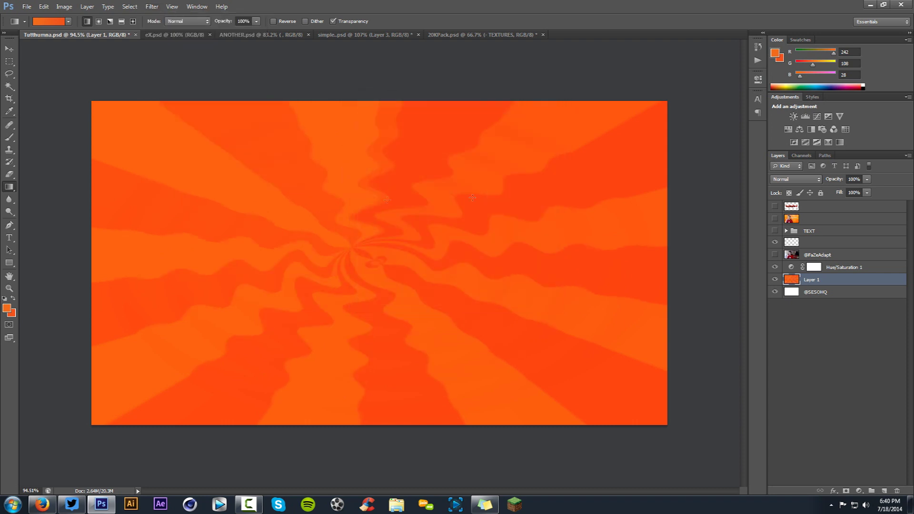
{"action": "key", "text": "ctrl+z"}
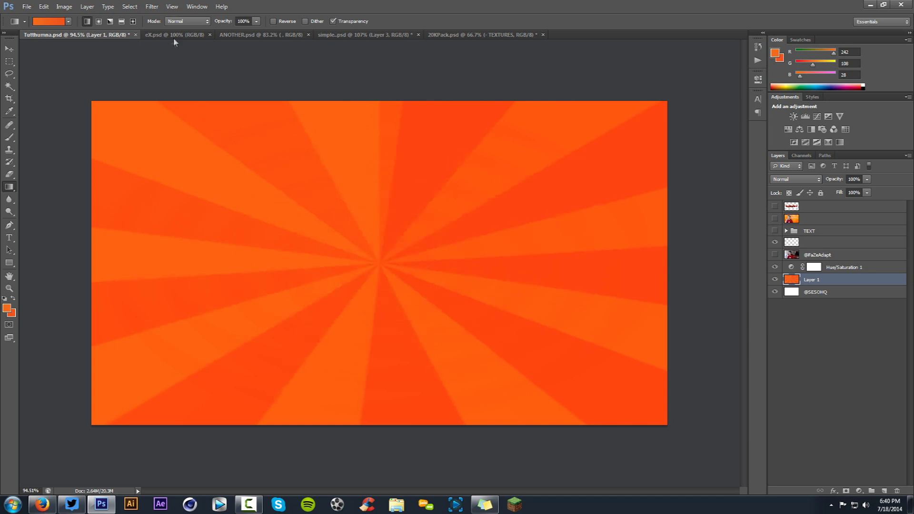
Step: Apply the Twirl distortion to Layer 1 to swirl the orange rays around the canvas center
{"action": "left_click", "coordinate": [152, 7]}
{"action": "mouse_move", "coordinate": [163, 112]}
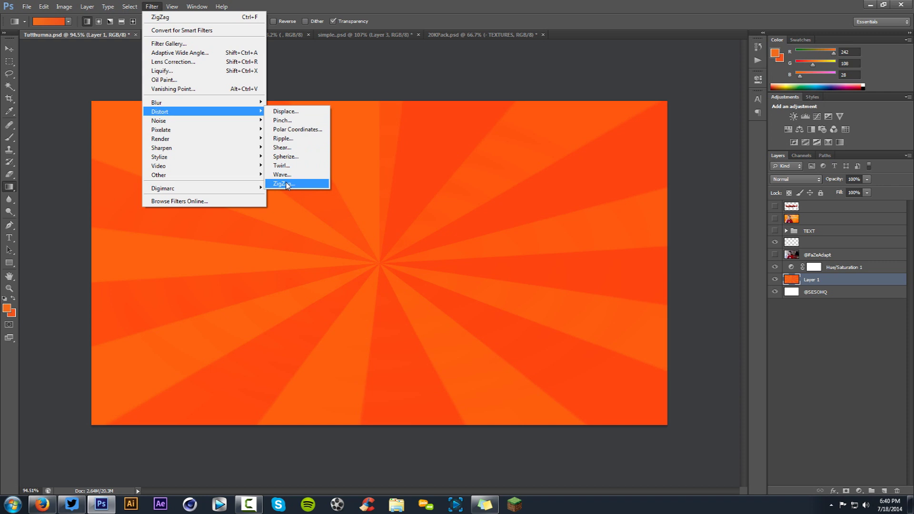
{"action": "left_click", "coordinate": [281, 165]}
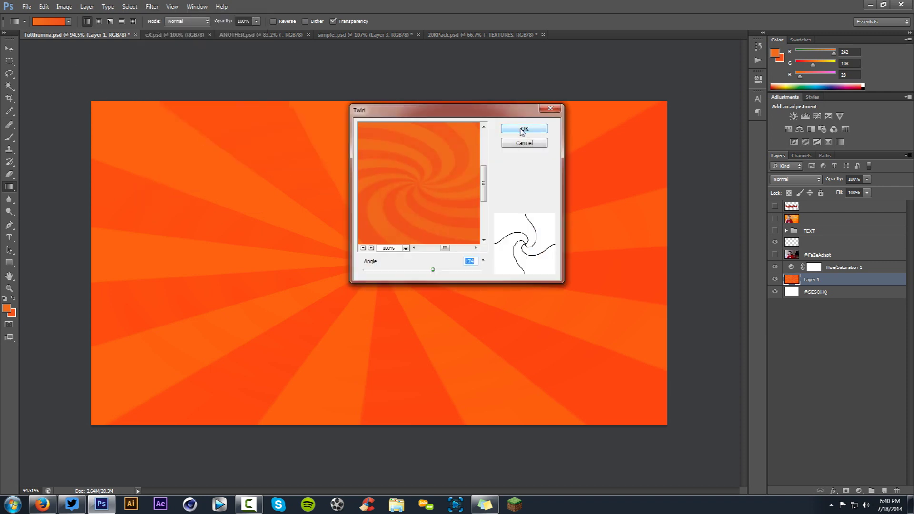
{"action": "left_click", "coordinate": [522, 131]}
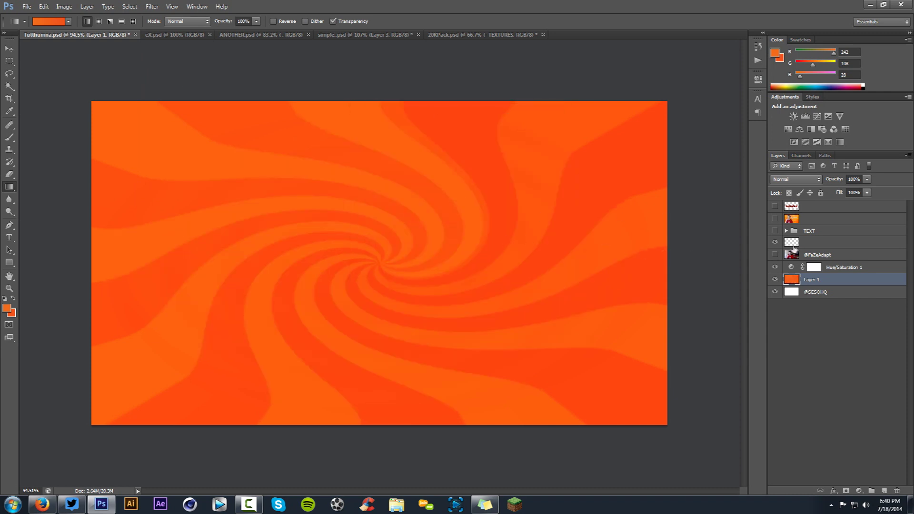
{"action": "left_click", "coordinate": [776, 255]}
{"action": "left_click", "coordinate": [815, 256]}
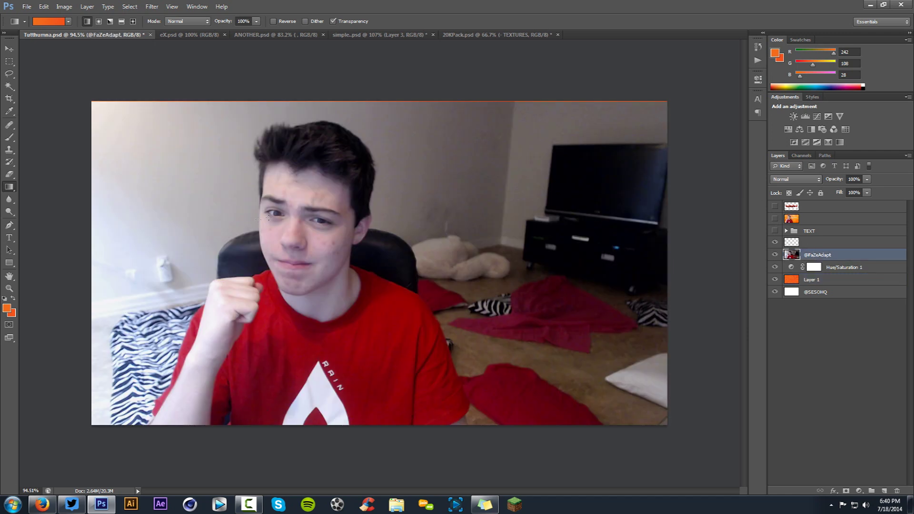
{"action": "left_click", "coordinate": [825, 156]}
{"action": "left_click", "coordinate": [778, 156]}
{"action": "left_click", "coordinate": [825, 155]}
{"action": "left_click", "coordinate": [802, 173]}
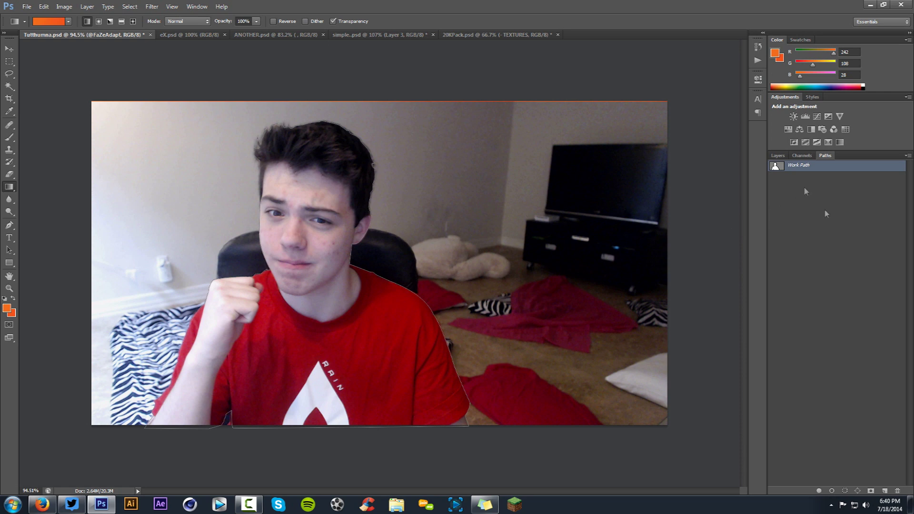
{"action": "left_click", "coordinate": [884, 491]}
{"action": "left_click", "coordinate": [778, 156]}
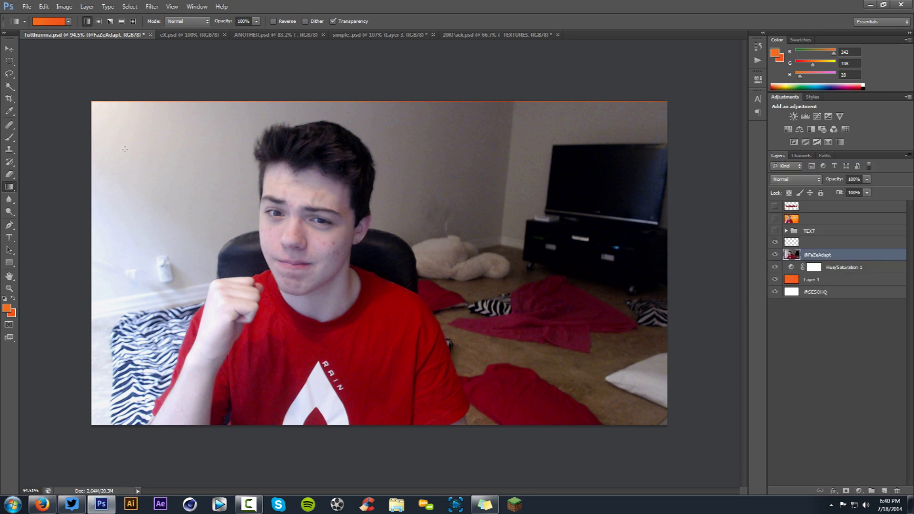
Step: Activate the Pen tool in Path mode for outlining the person at the sleeve beside the photo's lower edge
{"action": "key", "text": "p"}
{"action": "left_click", "coordinate": [5, 230]}
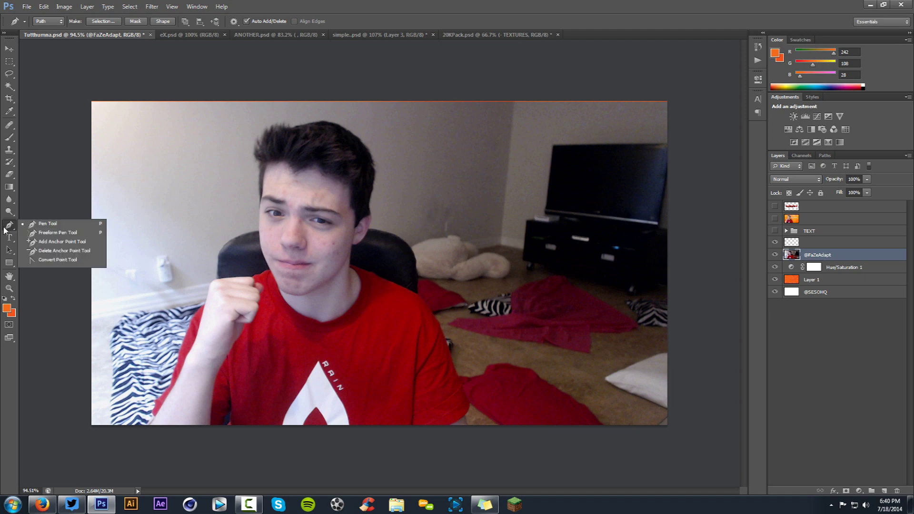
{"action": "left_click", "coordinate": [43, 226]}
{"action": "scroll", "coordinate": [479, 380], "scroll_direction": "up", "scroll_amount": 3}
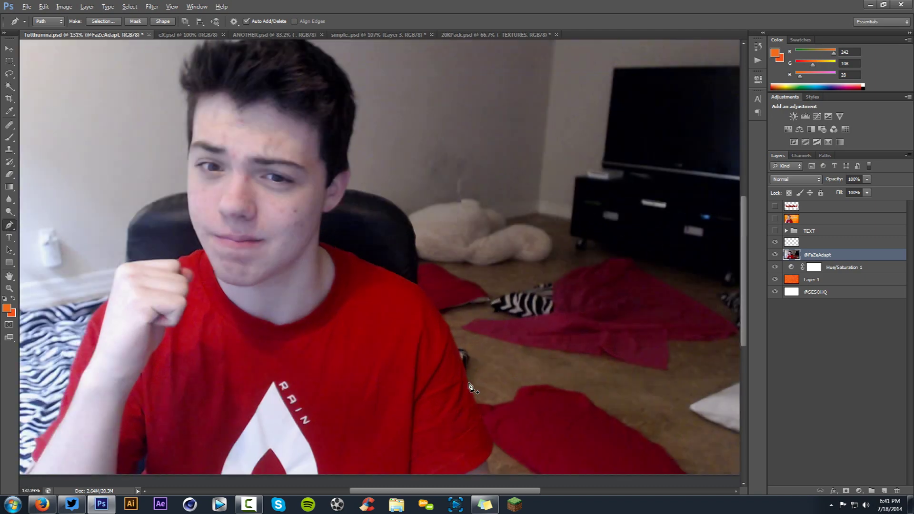
{"action": "scroll", "coordinate": [524, 308], "scroll_direction": "up", "scroll_amount": 5}
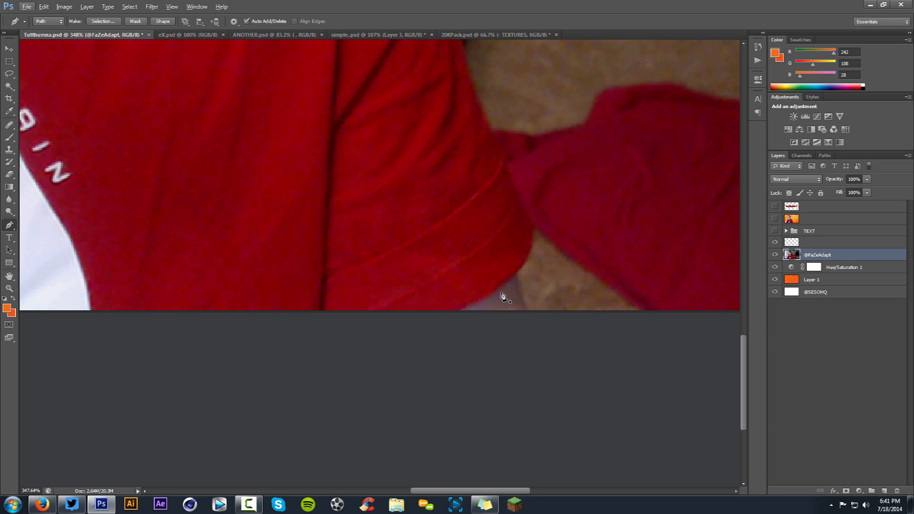
{"action": "left_click", "coordinate": [526, 311]}
{"action": "left_click_drag", "start_coordinate": [512, 260], "coordinate": [511, 258]}
{"action": "right_click", "coordinate": [647, 141]}
{"action": "left_click", "coordinate": [665, 150]}
{"action": "left_click", "coordinate": [696, 132]}
{"action": "left_click", "coordinate": [472, 128]}
{"action": "left_click_drag", "start_coordinate": [472, 128], "coordinate": [489, 166]}
{"action": "right_click", "coordinate": [608, 116]}
{"action": "left_click", "coordinate": [628, 138]}
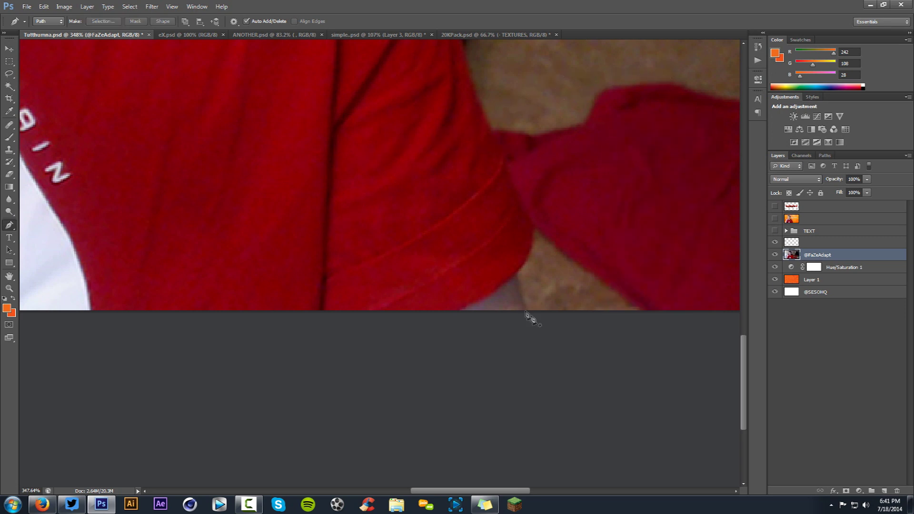
Step: Trace the person's arm and sleeve with curved Pen tool anchor points, starting at the photo's lower edge
{"action": "left_click", "coordinate": [526, 311]}
{"action": "left_click", "coordinate": [516, 275]}
{"action": "mouse_move", "coordinate": [522, 284]}
{"action": "left_mouse_down"}
{"action": "mouse_move", "coordinate": [593, 223]}
{"action": "mouse_move", "coordinate": [545, 288]}
{"action": "mouse_move", "coordinate": [525, 295]}
{"action": "mouse_move", "coordinate": [517, 275]}
{"action": "left_mouse_up"}
{"action": "scroll", "coordinate": [516, 276], "scroll_direction": "up", "scroll_amount": 1}
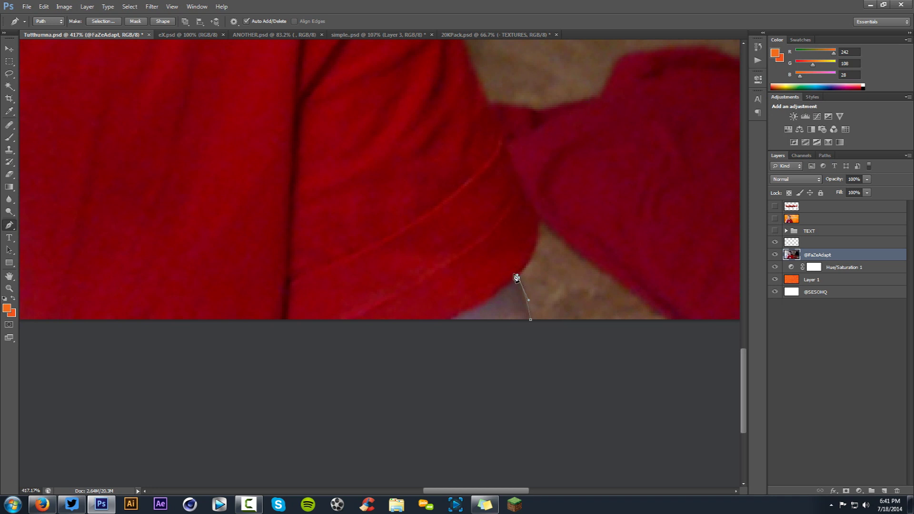
{"action": "left_click_drag", "start_coordinate": [576, 232], "coordinate": [722, 188]}
{"action": "key", "text": "ctrl+z"}
{"action": "left_click_drag", "start_coordinate": [538, 218], "coordinate": [468, 177]}
{"action": "left_click", "coordinate": [492, 109]}
{"action": "key", "text": "ctrl+z"}
{"action": "left_click_drag", "start_coordinate": [487, 88], "coordinate": [484, 78]}
{"action": "key", "text": "ctrl+z"}
{"action": "key", "text": "alt"}
{"action": "left_click_drag", "start_coordinate": [609, 260], "coordinate": [542, 253]}
{"action": "left_click_drag", "start_coordinate": [580, 186], "coordinate": [587, 303]}
{"action": "left_click", "coordinate": [453, 88]}
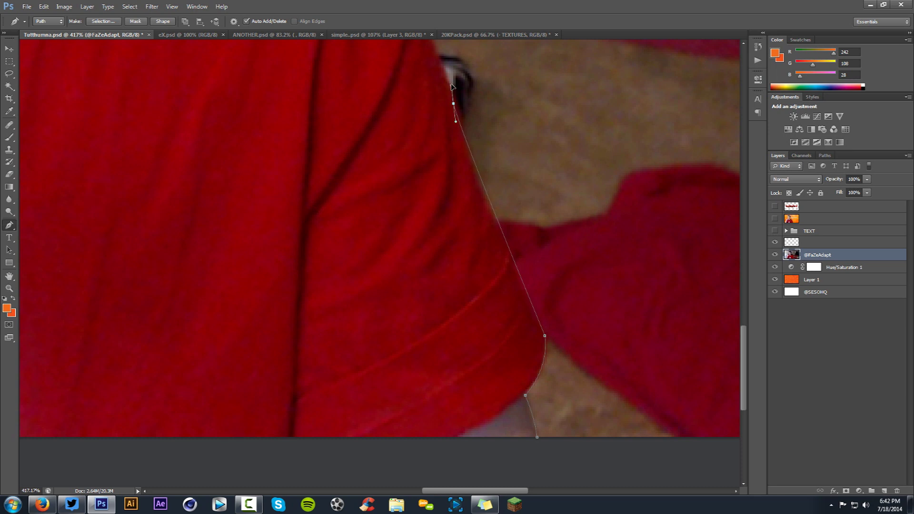
Step: Continue the pen outline with curved anchor points along the upper sleeve and over the shoulder to the chair
{"action": "scroll", "coordinate": [576, 398], "scroll_direction": "up", "scroll_amount": 5}
{"action": "left_click_drag", "start_coordinate": [391, 181], "coordinate": [372, 155]}
{"action": "left_click", "coordinate": [391, 181], "text": "alt"}
{"action": "scroll", "coordinate": [373, 156], "scroll_direction": "down", "scroll_amount": 5}
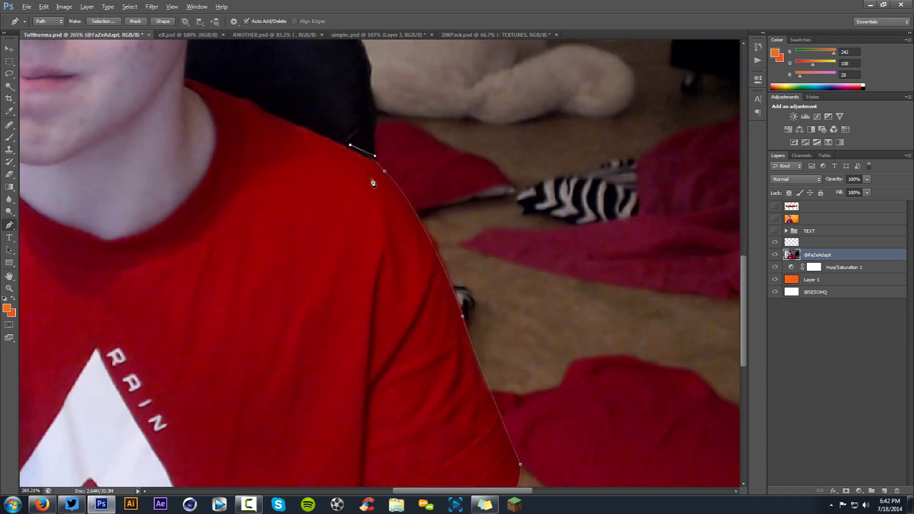
{"action": "scroll", "coordinate": [402, 189], "scroll_direction": "down", "scroll_amount": 2}
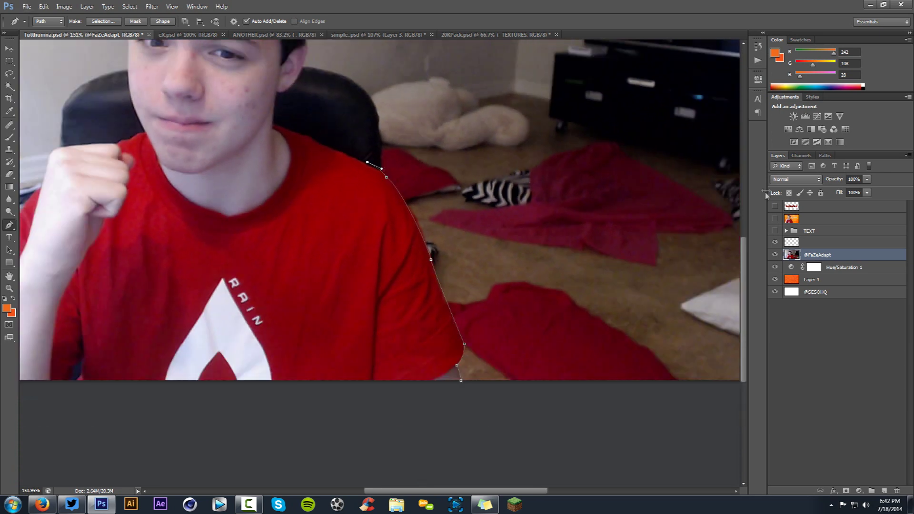
Step: Undo the partial outline and select the earlier complete Work Path around the person
{"action": "left_click", "coordinate": [824, 156]}
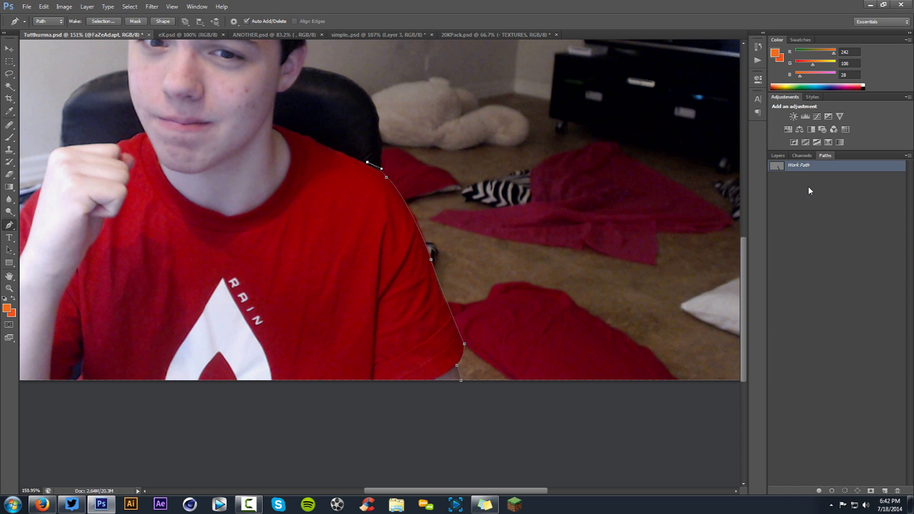
{"action": "key", "text": "ctrl+alt+z"}
{"action": "key", "text": "ctrl+alt+z"}
{"action": "key", "text": "ctrl+alt+z"}
{"action": "key", "text": "ctrl+alt+z"}
{"action": "key", "text": "ctrl+alt+z"}
{"action": "left_click", "coordinate": [792, 178]}
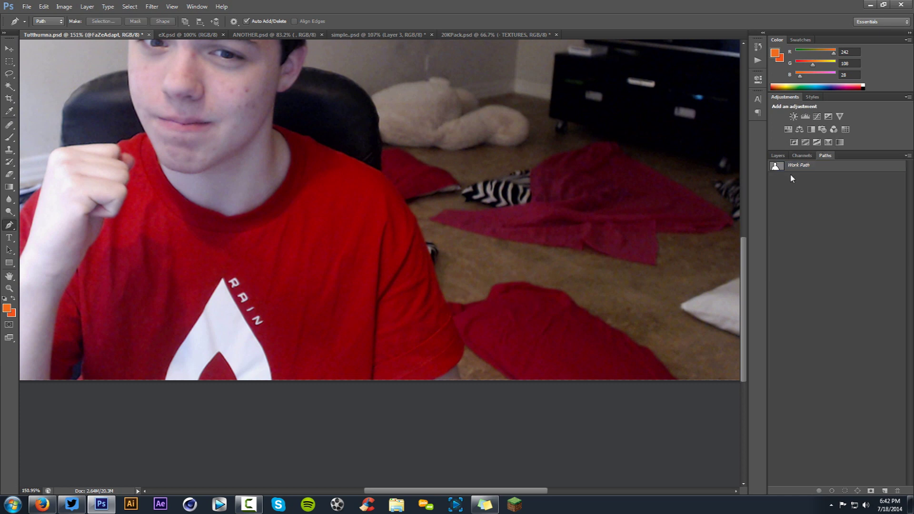
{"action": "left_click", "coordinate": [809, 166]}
{"action": "scroll", "coordinate": [362, 214], "scroll_direction": "down", "scroll_amount": 3}
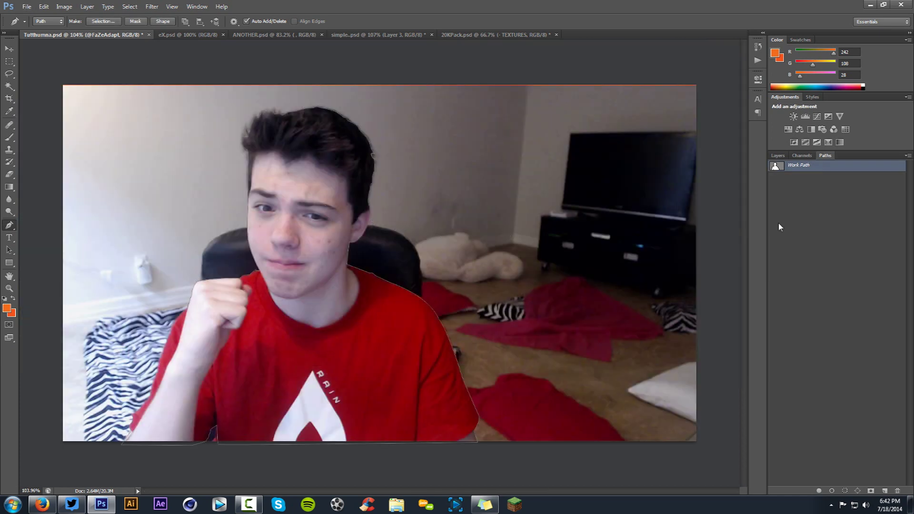
{"action": "left_click", "coordinate": [387, 285], "text": "ctrl"}
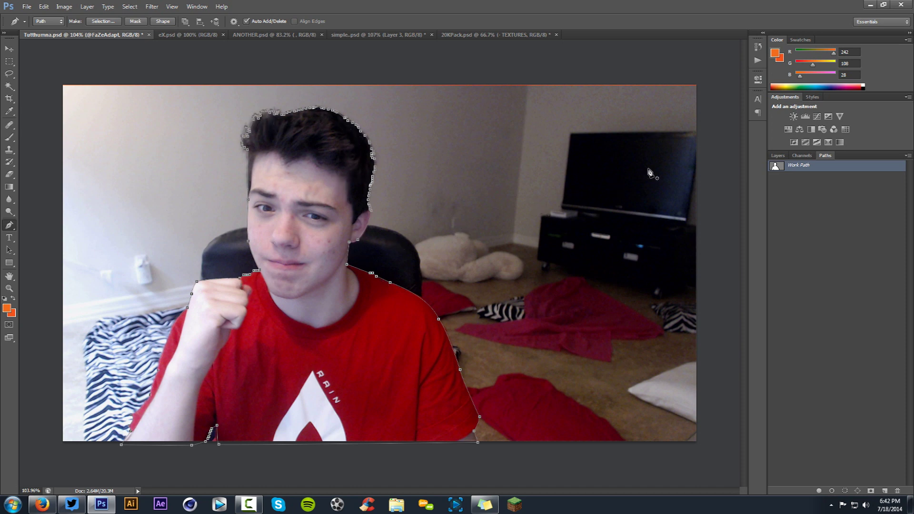
{"action": "left_click", "coordinate": [779, 155]}
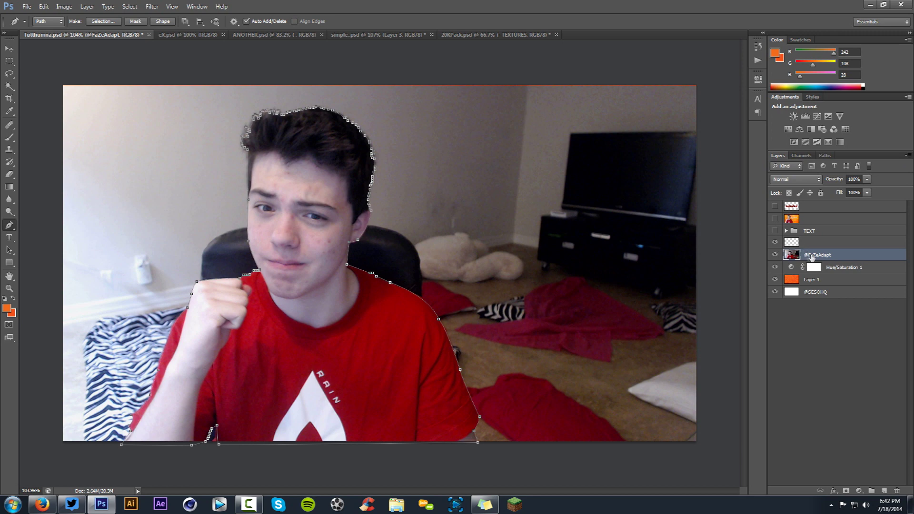
{"action": "right_click", "coordinate": [509, 248]}
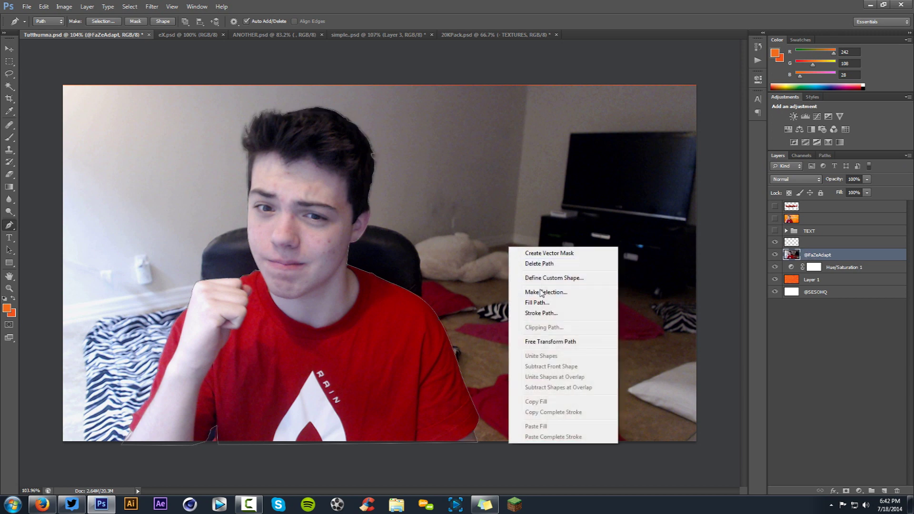
{"action": "left_click", "coordinate": [541, 293]}
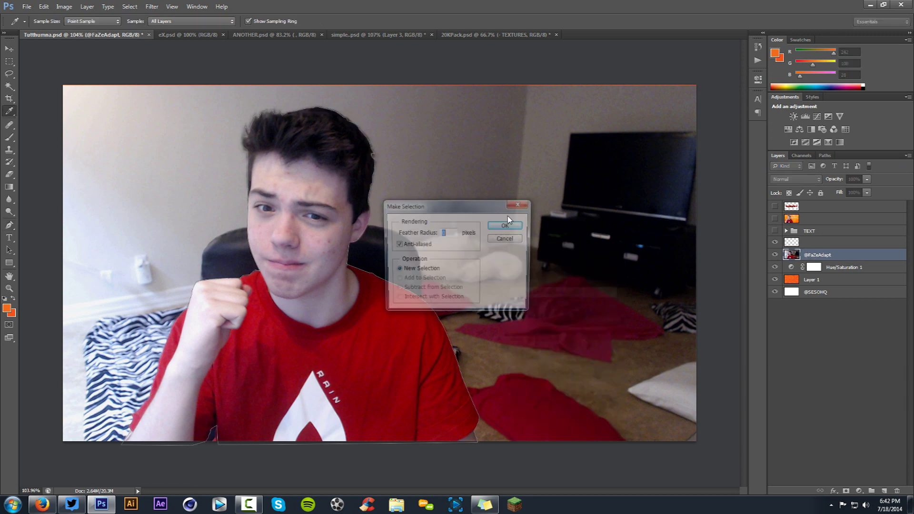
{"action": "left_click", "coordinate": [509, 226]}
{"action": "right_click", "coordinate": [507, 230]}
{"action": "left_click", "coordinate": [468, 223]}
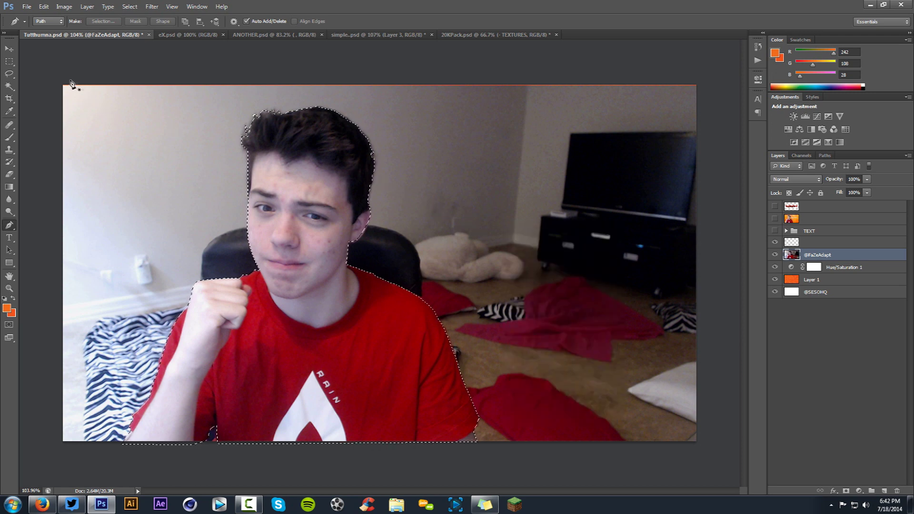
{"action": "key", "text": "m"}
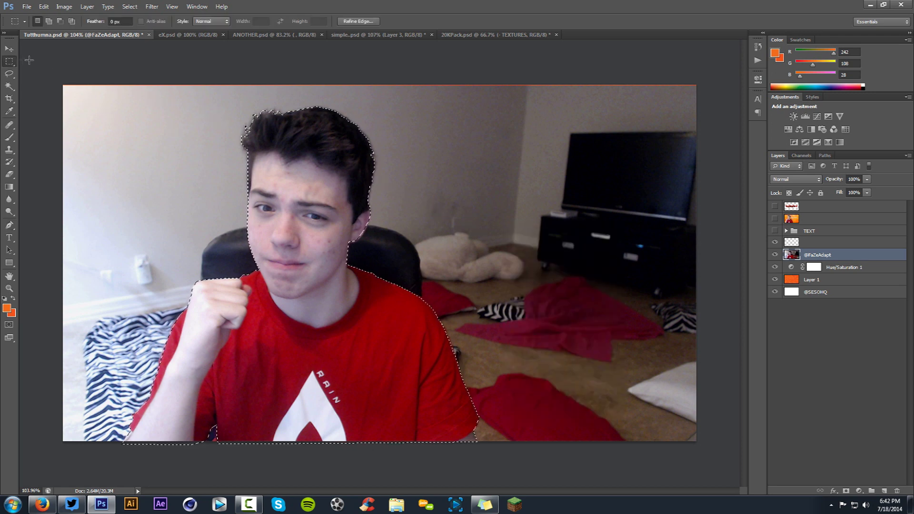
{"action": "right_click", "coordinate": [12, 60]}
{"action": "left_click", "coordinate": [43, 62]}
{"action": "right_click", "coordinate": [535, 200]}
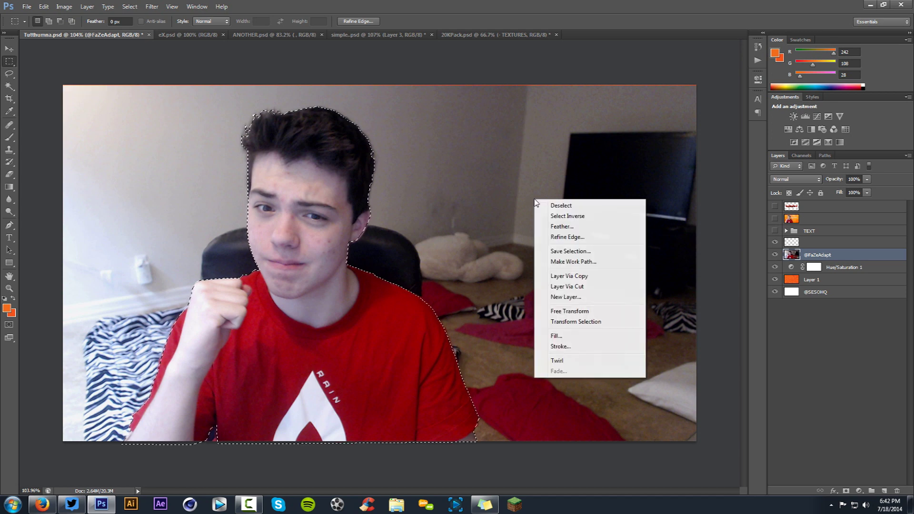
{"action": "left_click", "coordinate": [592, 217]}
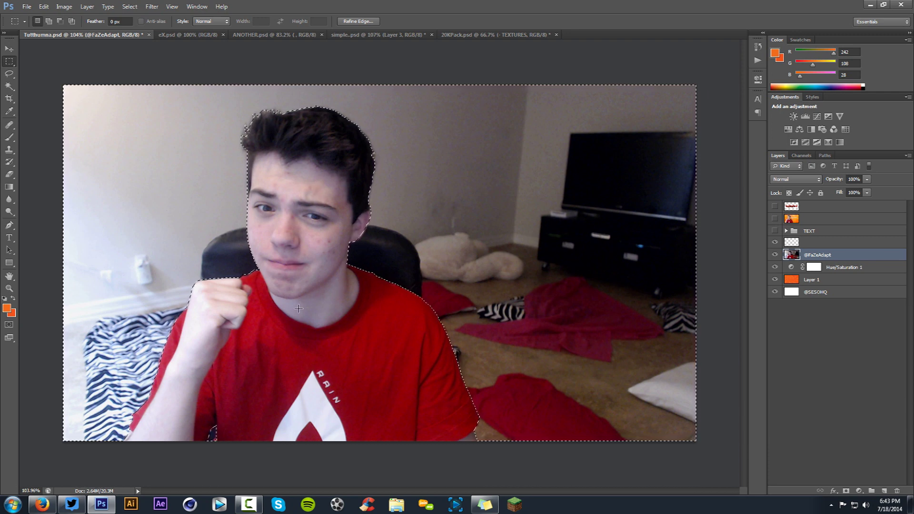
{"action": "key", "text": "Delete"}
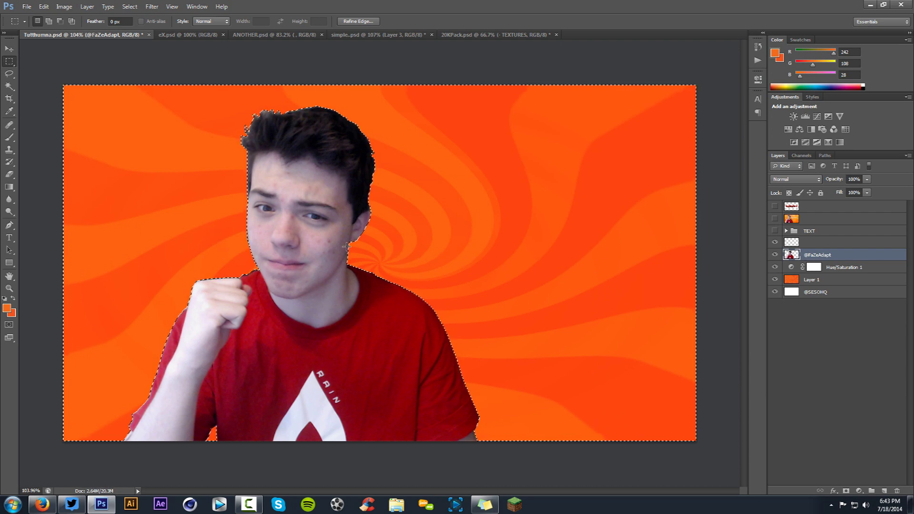
Step: Expand the selection by 2 pixels, delete the dark fringe along the person's cutout edge, and deselect
{"action": "scroll", "coordinate": [333, 244], "scroll_direction": "up", "scroll_amount": 5, "text": "alt"}
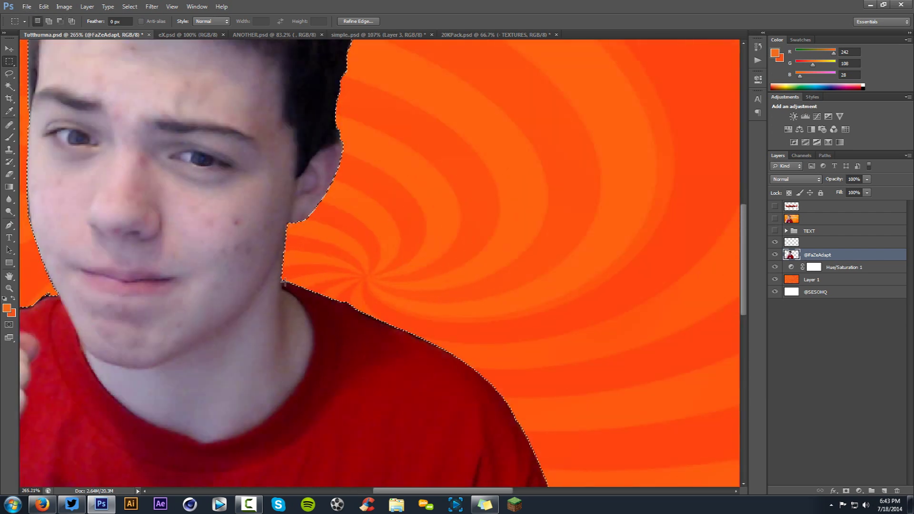
{"action": "scroll", "coordinate": [367, 312], "scroll_direction": "up", "scroll_amount": 2, "text": "alt"}
{"action": "scroll", "coordinate": [367, 312], "scroll_direction": "up", "scroll_amount": 2, "text": "alt"}
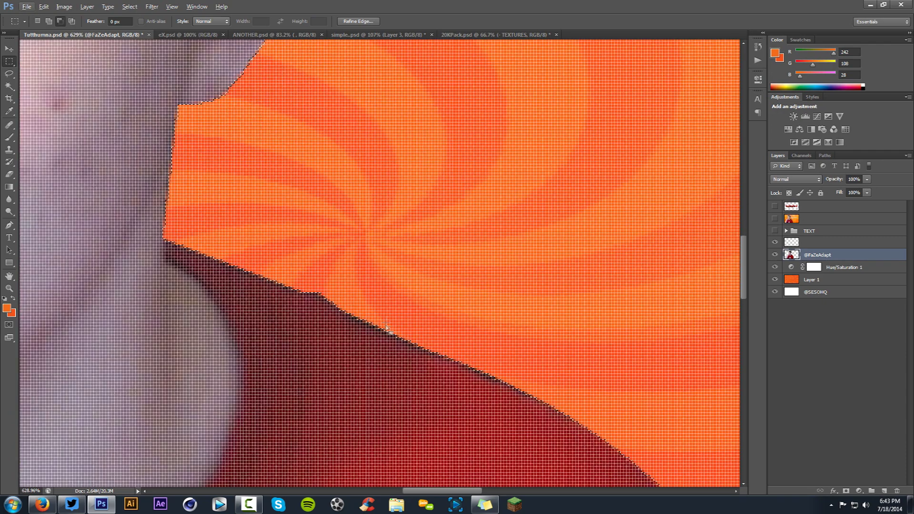
{"action": "scroll", "coordinate": [362, 329], "scroll_direction": "down", "scroll_amount": 1, "text": "alt"}
{"action": "scroll", "coordinate": [443, 357], "scroll_direction": "down", "scroll_amount": 2, "text": "alt"}
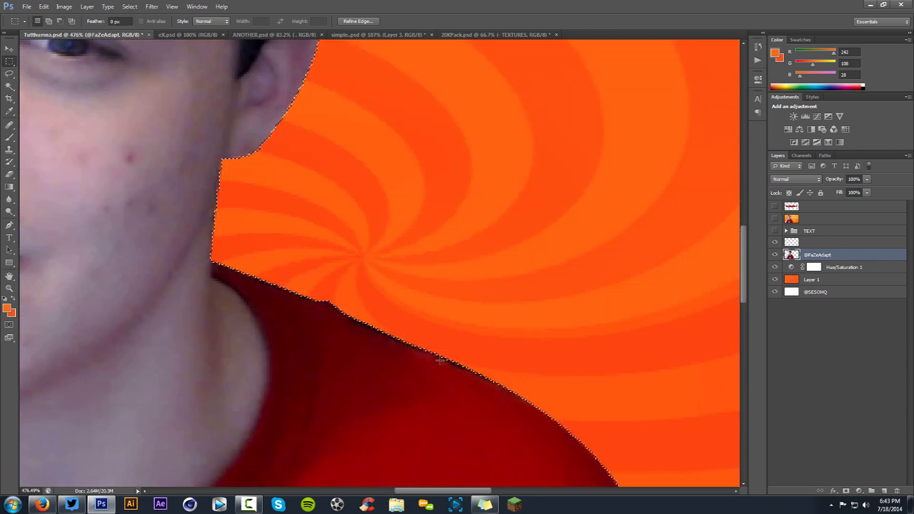
{"action": "scroll", "coordinate": [357, 323], "scroll_direction": "up", "scroll_amount": 2, "text": "alt"}
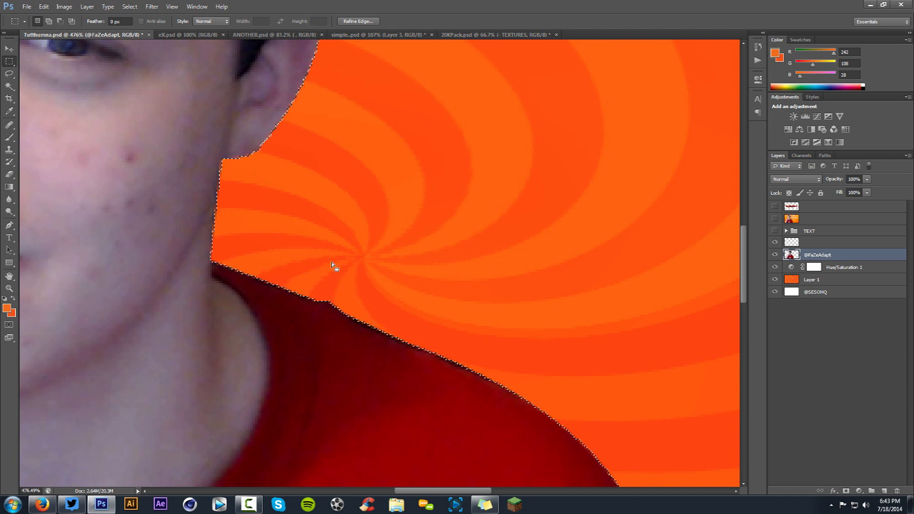
{"action": "key", "text": "alt"}
{"action": "left_click", "coordinate": [133, 8]}
{"action": "mouse_move", "coordinate": [149, 116]}
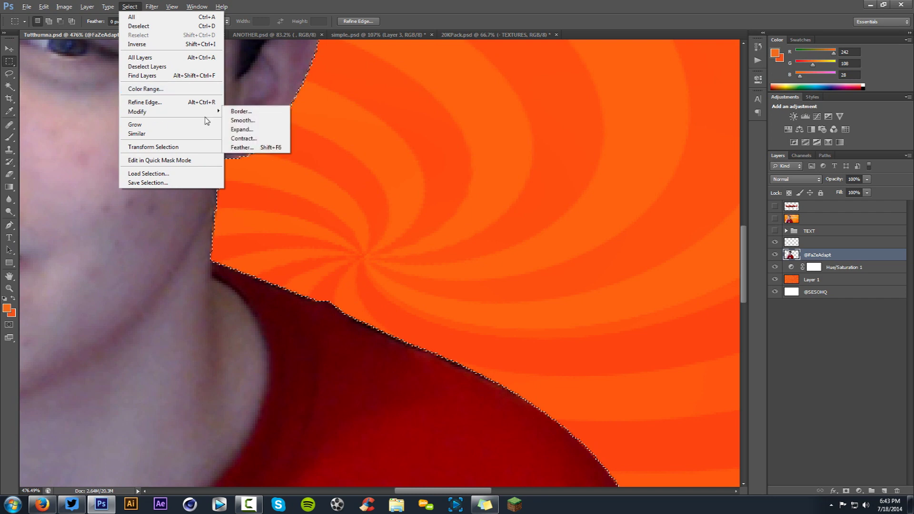
{"action": "left_click", "coordinate": [245, 127]}
{"action": "type", "text": "2"}
{"action": "left_click", "coordinate": [503, 258]}
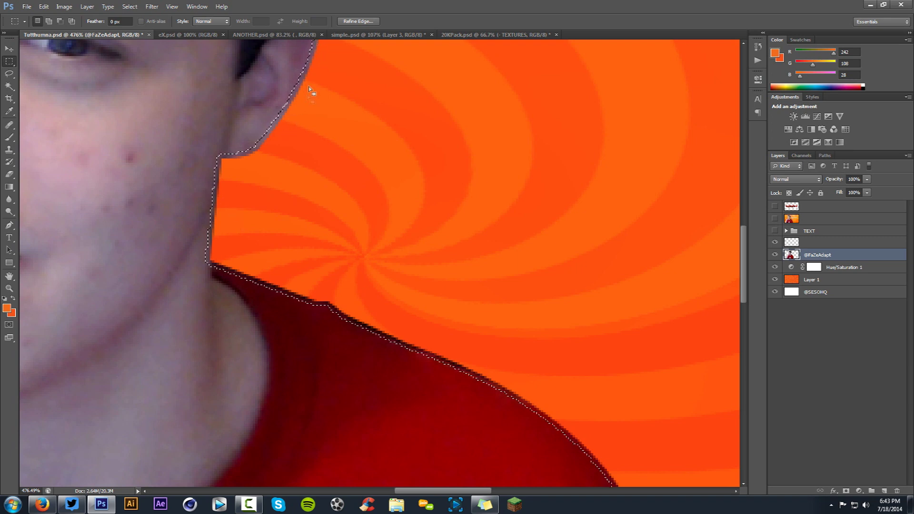
{"action": "key", "text": "Delete"}
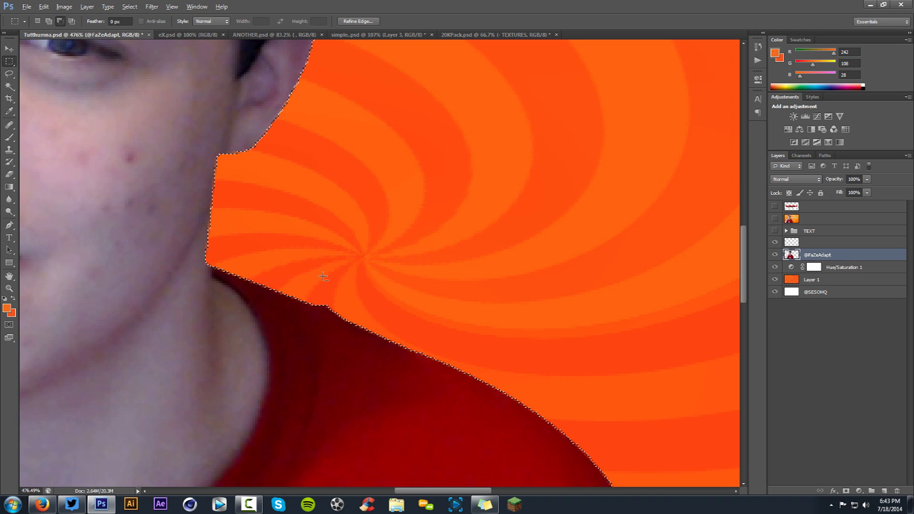
{"action": "key", "text": "alt"}
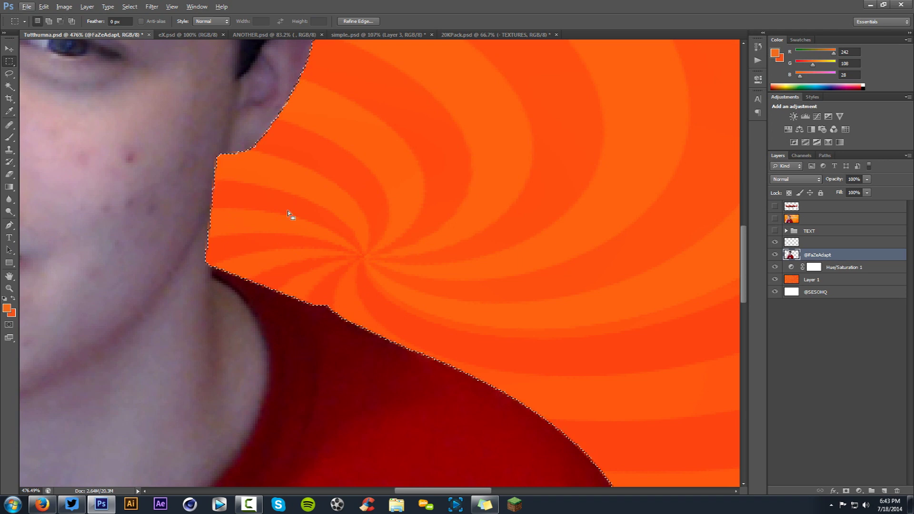
{"action": "key", "text": "alt"}
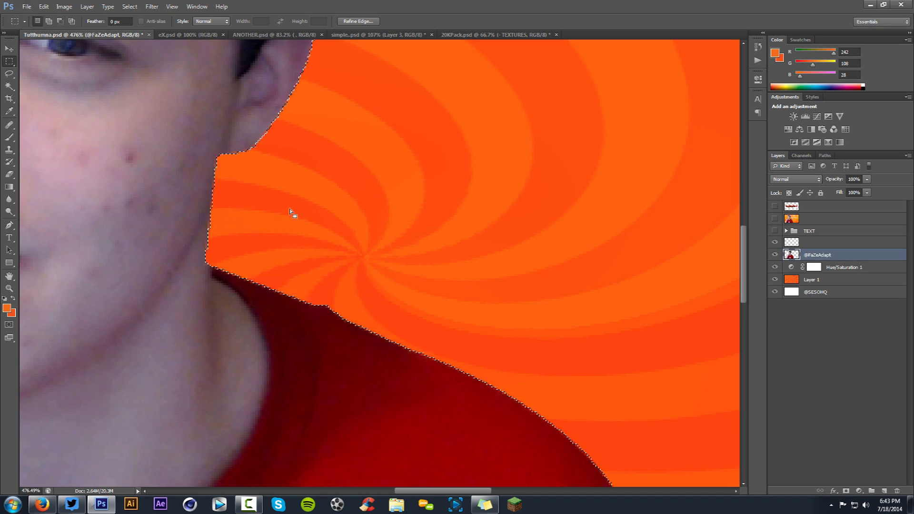
{"action": "key", "text": "ctrl+d"}
Step: Move the cut-out person slightly to the left on the canvas
{"action": "scroll", "coordinate": [289, 209], "scroll_direction": "down", "scroll_amount": 5}
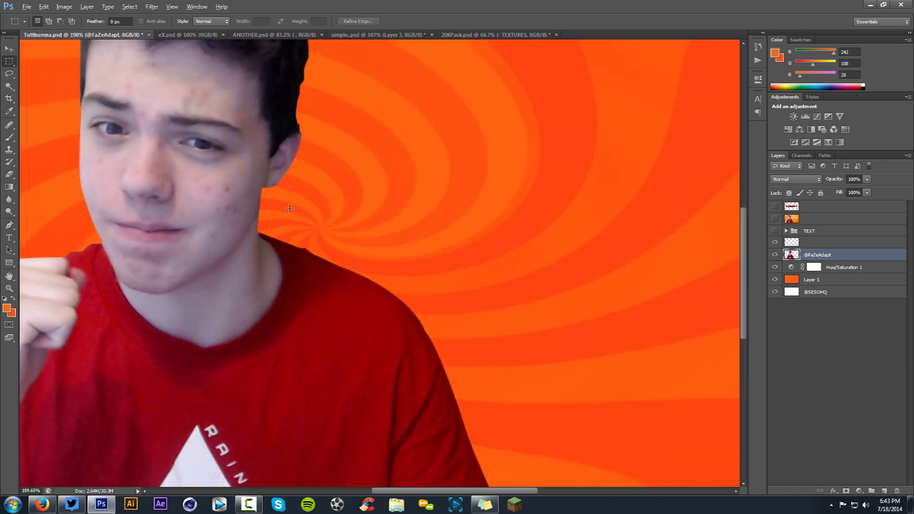
{"action": "scroll", "coordinate": [289, 208], "scroll_direction": "down", "scroll_amount": 3}
{"action": "key", "text": "alt+v"}
{"action": "key", "text": "Escape"}
{"action": "key", "text": "v"}
{"action": "left_click_drag", "start_coordinate": [357, 295], "coordinate": [340, 296]}
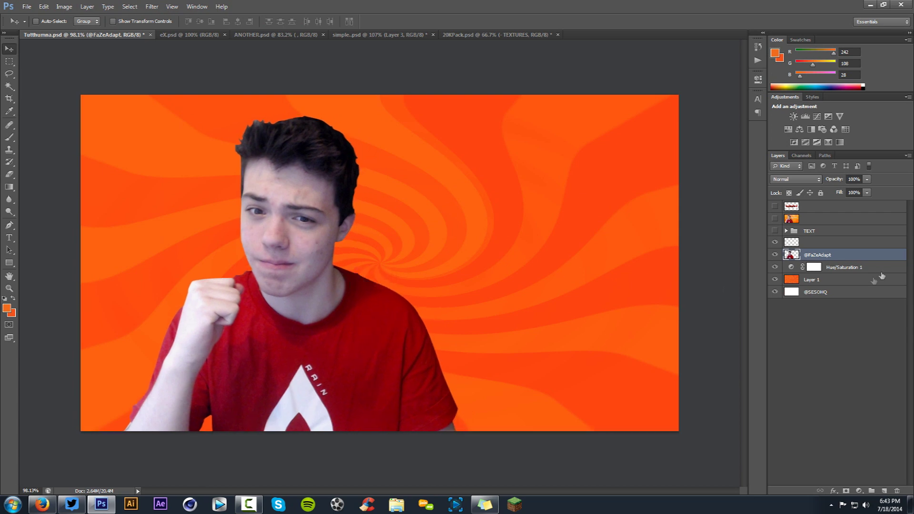
{"action": "double_click", "coordinate": [850, 258]}
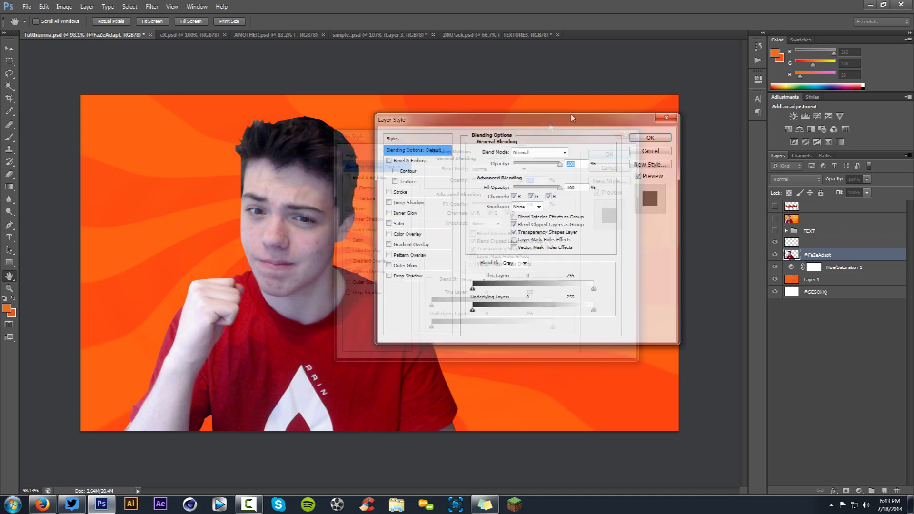
{"action": "left_click", "coordinate": [448, 182]}
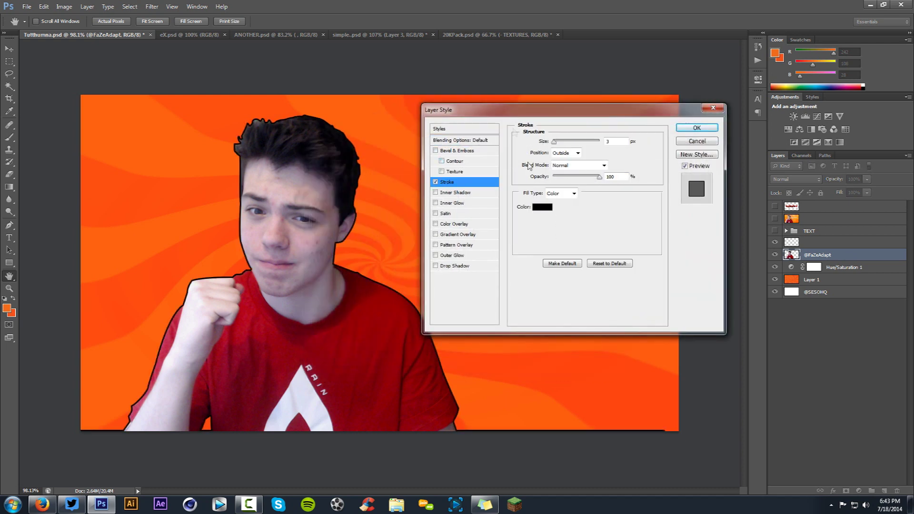
{"action": "left_click", "coordinate": [541, 208]}
{"action": "left_click", "coordinate": [334, 203]}
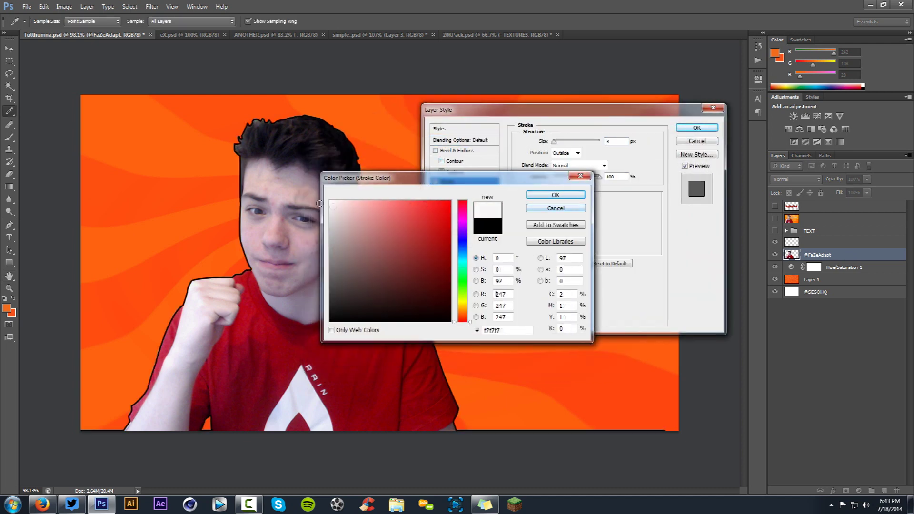
{"action": "left_click", "coordinate": [570, 199]}
{"action": "left_click_drag", "start_coordinate": [555, 142], "coordinate": [561, 144]}
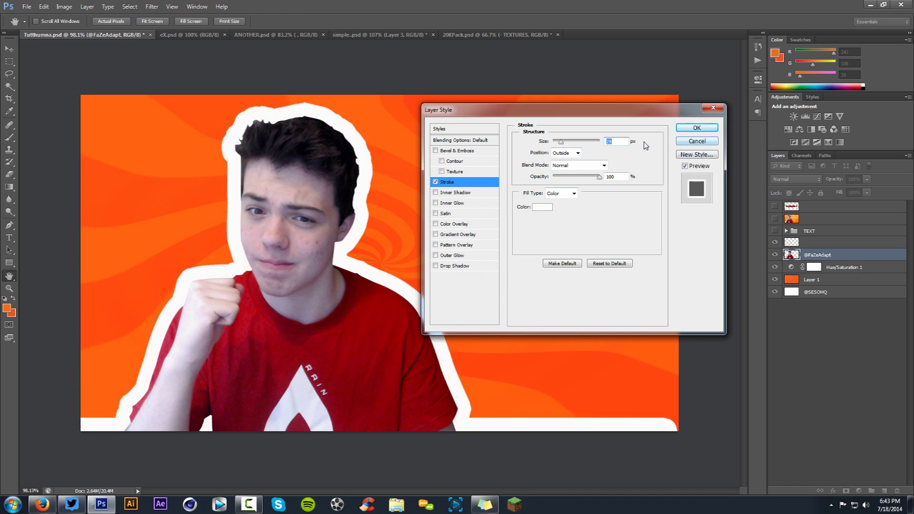
{"action": "left_click", "coordinate": [690, 143]}
Step: Erase the stray dark line along the cutout's lower edge and rest the person on the canvas's bottom edge, slightly further left
{"action": "key", "text": "v"}
{"action": "left_click_drag", "start_coordinate": [352, 266], "coordinate": [347, 235]}
{"action": "key", "text": "m"}
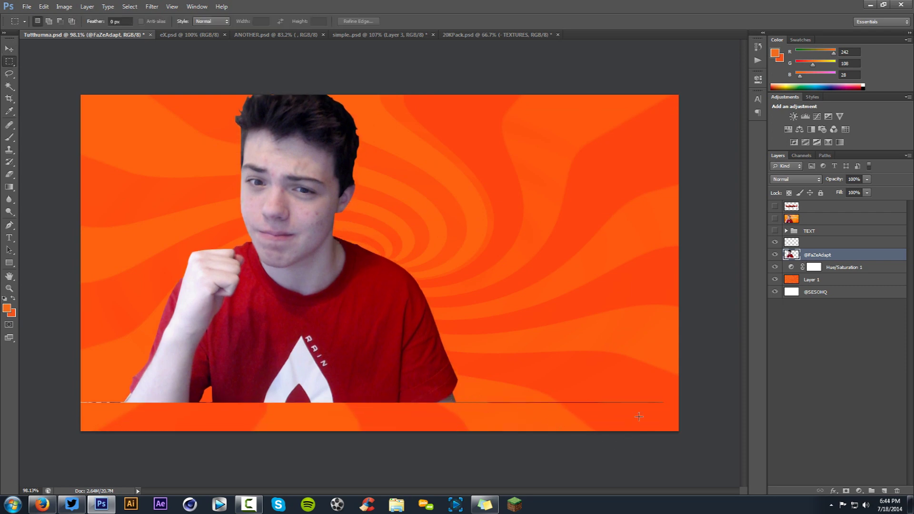
{"action": "right_click", "coordinate": [664, 404]}
{"action": "key", "text": "Escape"}
{"action": "key", "text": "e"}
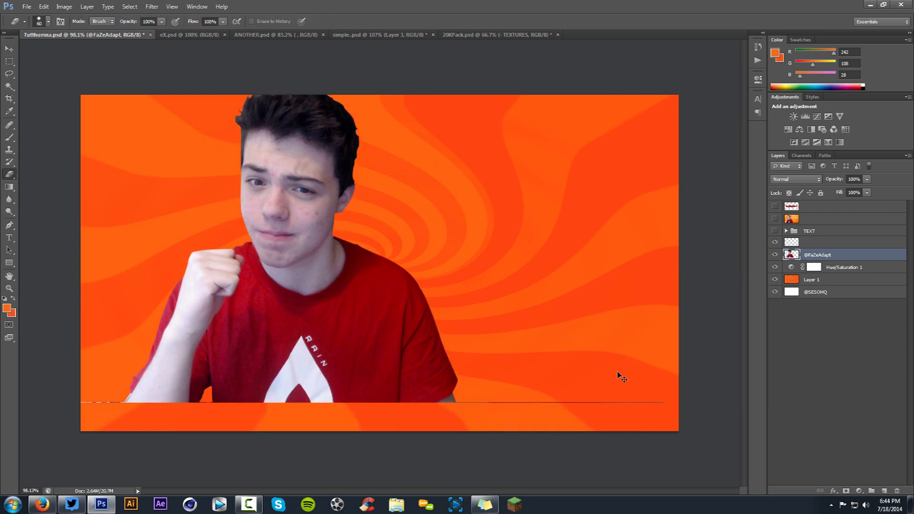
{"action": "key", "text": "bracketleft"}
{"action": "left_click_drag", "start_coordinate": [649, 401], "coordinate": [469, 402]}
{"action": "key", "text": "bracketleft"}
{"action": "key", "text": "bracketleft"}
{"action": "key", "text": "bracketleft"}
{"action": "key", "text": "bracketleft"}
{"action": "key", "text": "bracketleft"}
{"action": "key", "text": "v"}
{"action": "left_click_drag", "start_coordinate": [336, 278], "coordinate": [323, 307]}
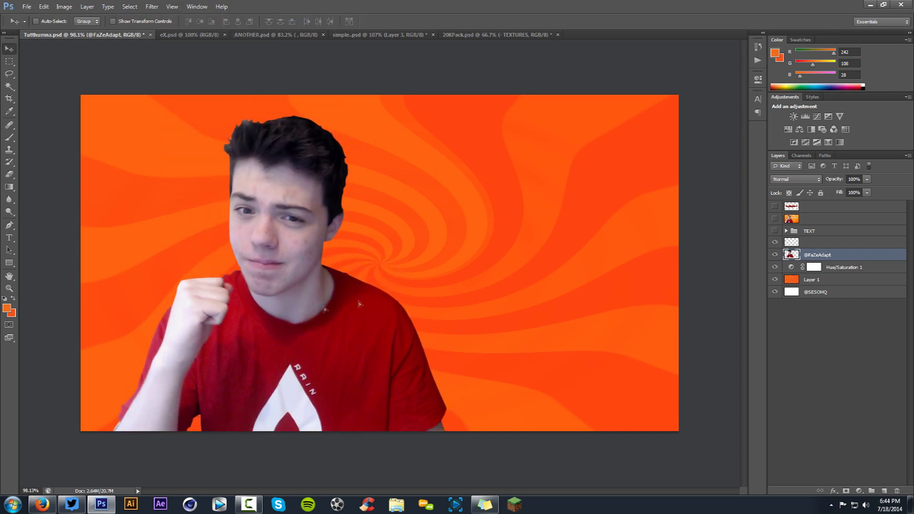
{"action": "double_click", "coordinate": [838, 255]}
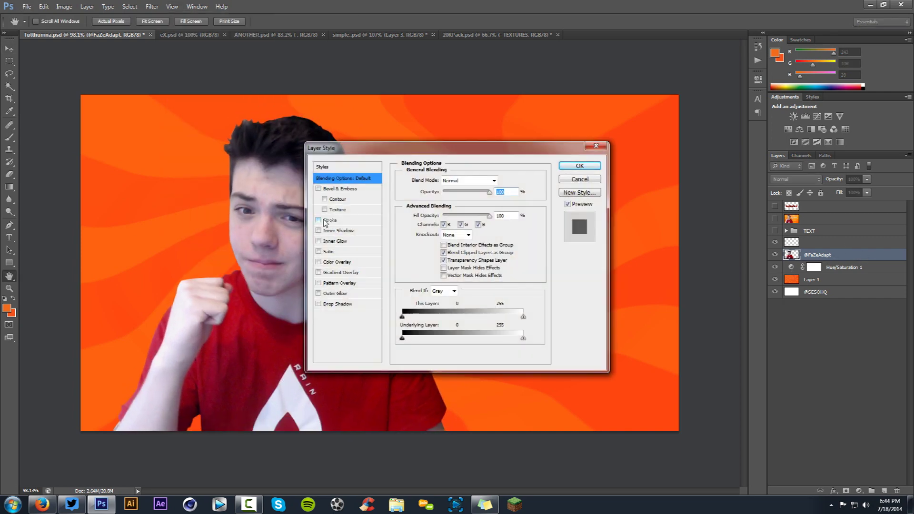
{"action": "left_click", "coordinate": [329, 220]}
{"action": "left_click", "coordinate": [426, 244]}
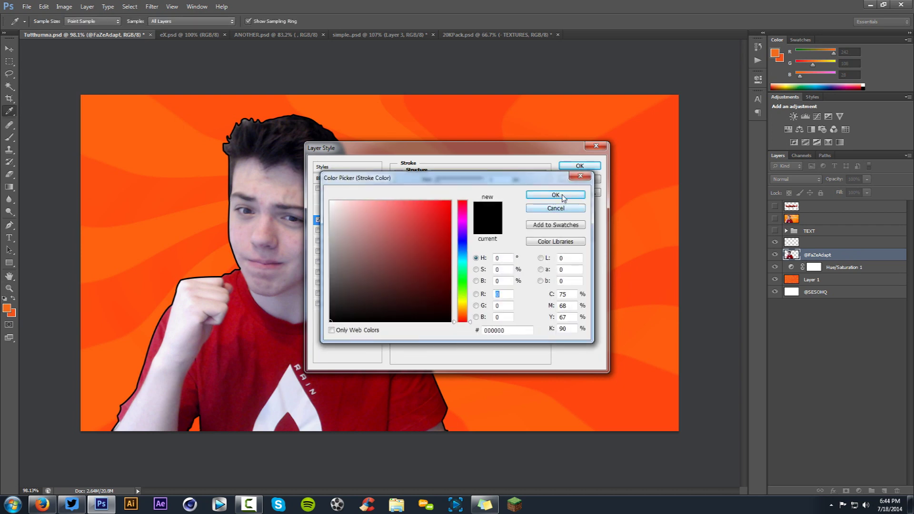
{"action": "left_click", "coordinate": [546, 198]}
{"action": "double_click", "coordinate": [490, 179]}
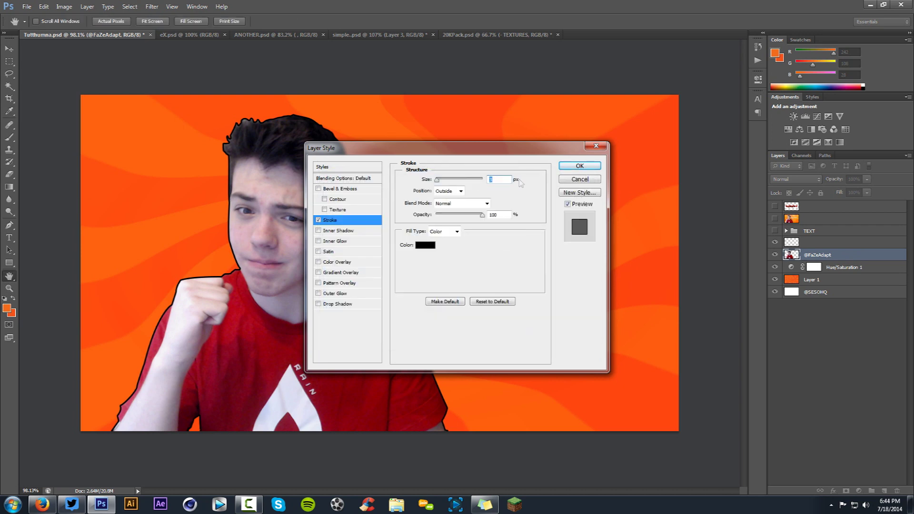
{"action": "type", "text": "7"}
{"action": "left_click_drag", "start_coordinate": [425, 151], "coordinate": [530, 154]}
{"action": "left_click_drag", "start_coordinate": [573, 219], "coordinate": [539, 218]}
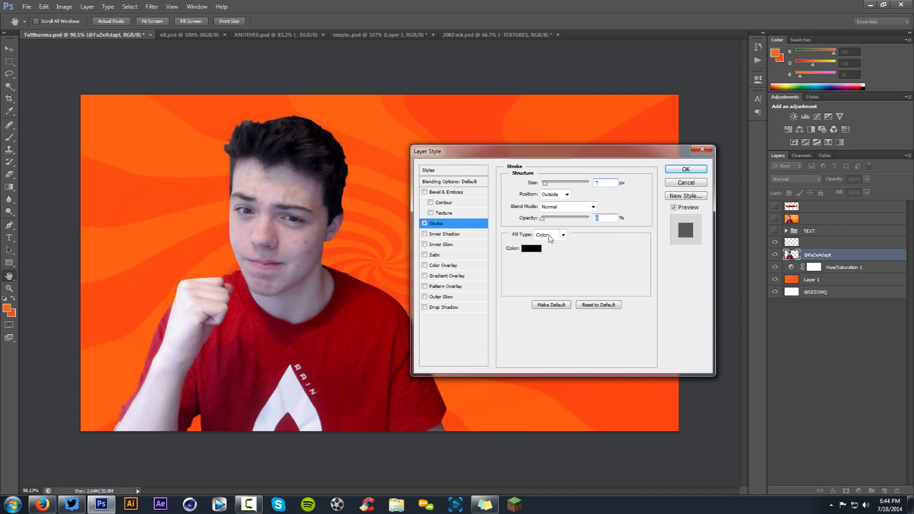
{"action": "left_click", "coordinate": [424, 307]}
{"action": "left_click", "coordinate": [441, 308]}
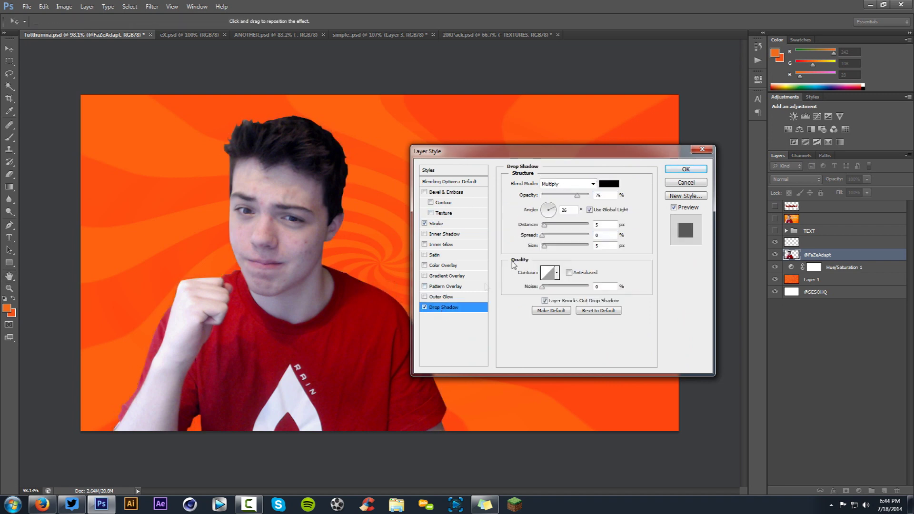
{"action": "left_click_drag", "start_coordinate": [544, 225], "coordinate": [563, 236]}
{"action": "type", "text": "30"}
{"action": "key", "text": "Tab"}
{"action": "type", "text": "30"}
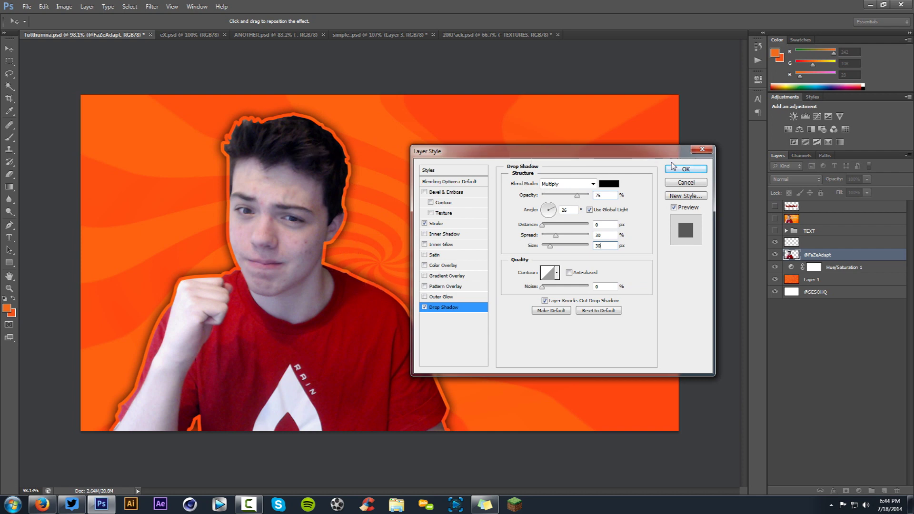
{"action": "left_click", "coordinate": [686, 169]}
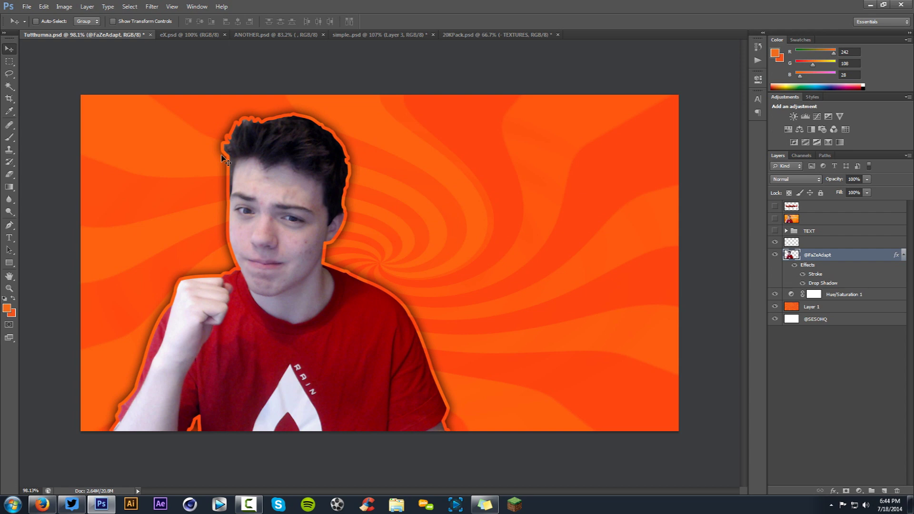
{"action": "key", "text": "ctrl+j"}
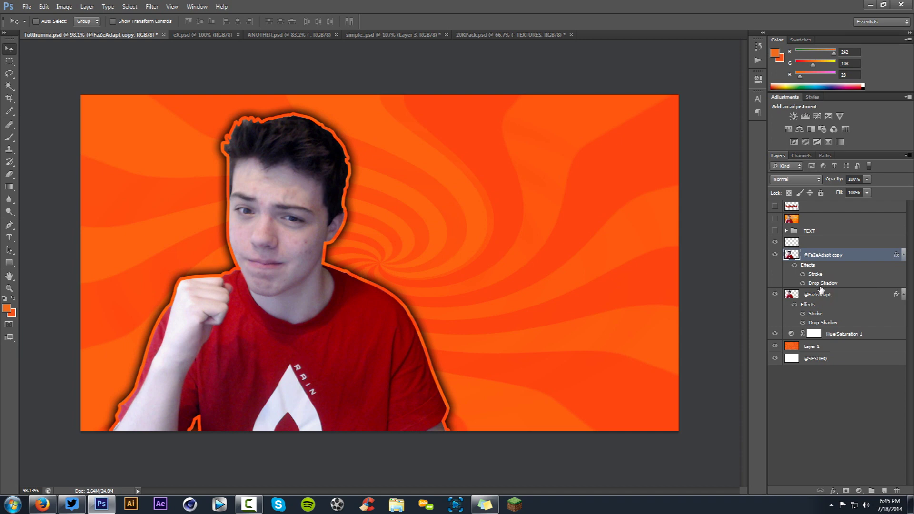
{"action": "left_click", "coordinate": [814, 297]}
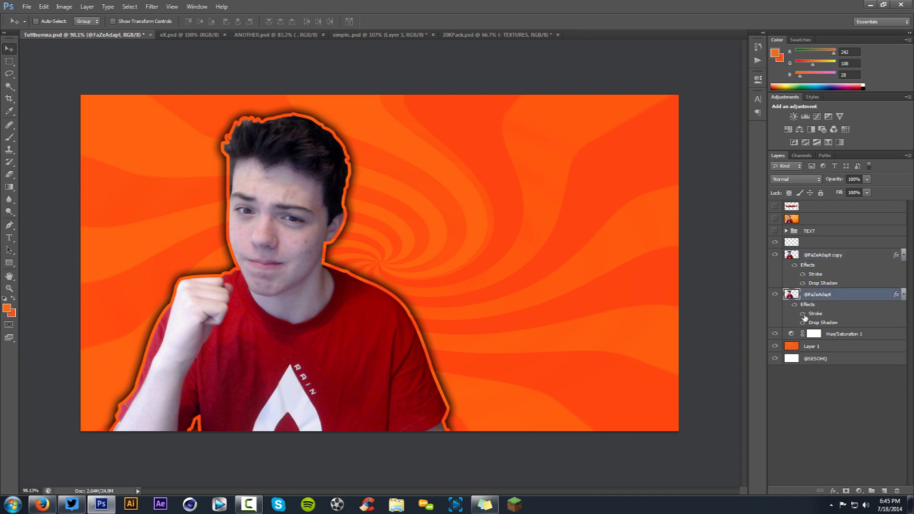
{"action": "double_click", "coordinate": [848, 295]}
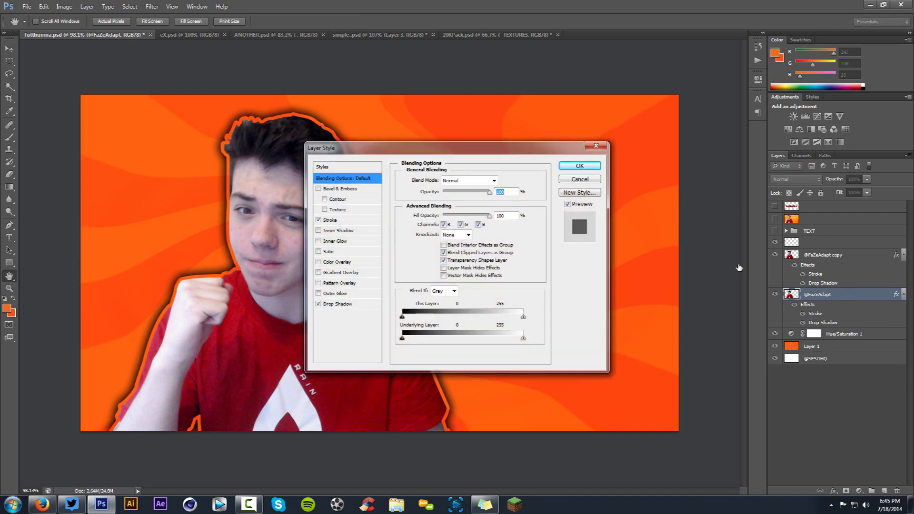
{"action": "left_click", "coordinate": [340, 275]}
{"action": "left_click", "coordinate": [487, 181]}
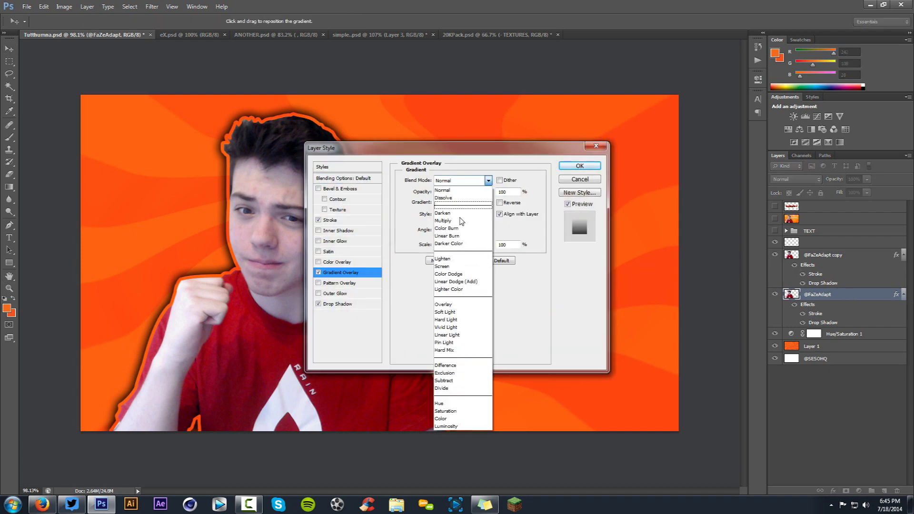
{"action": "left_click", "coordinate": [457, 312]}
{"action": "left_click_drag", "start_coordinate": [443, 227], "coordinate": [438, 224]}
{"action": "left_click_drag", "start_coordinate": [488, 191], "coordinate": [454, 191]}
{"action": "left_click", "coordinate": [585, 168]}
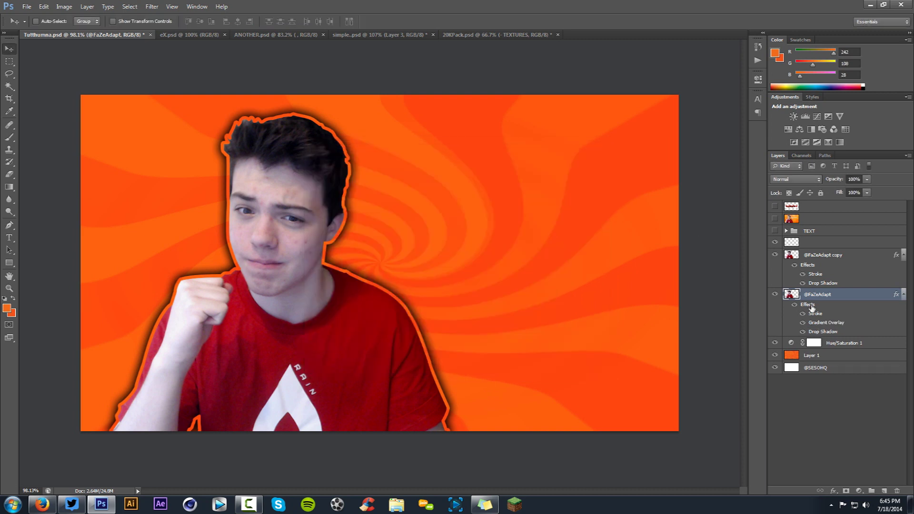
{"action": "left_click", "coordinate": [803, 314]}
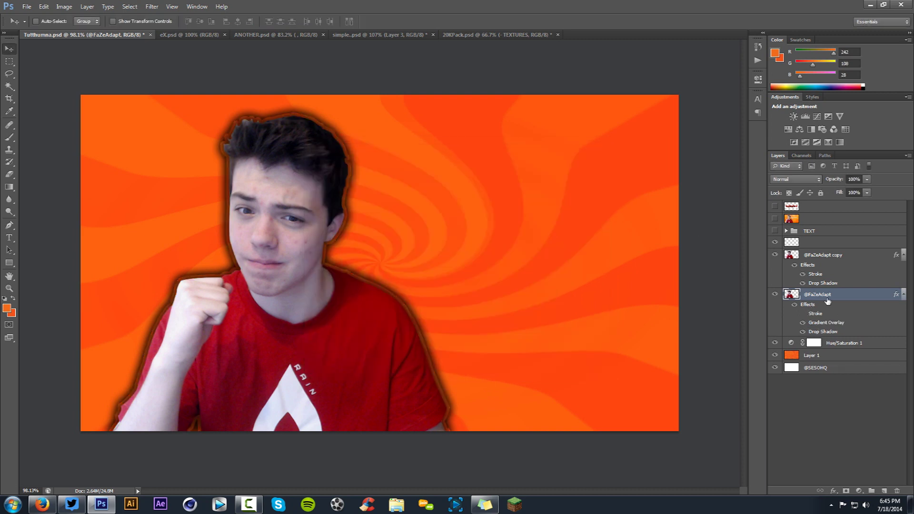
{"action": "key", "text": "ctrl+t"}
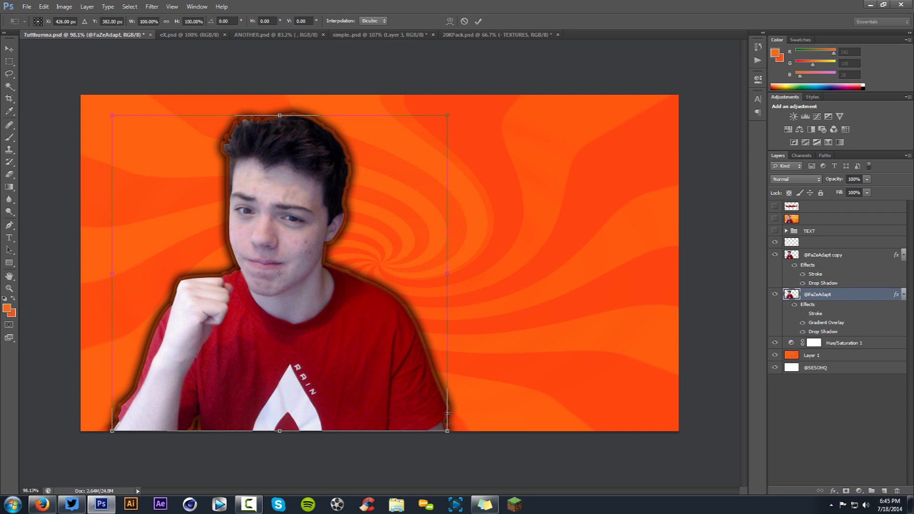
{"action": "left_click_drag", "start_coordinate": [448, 432], "coordinate": [719, 462]}
{"action": "left_click", "coordinate": [478, 21]}
{"action": "left_click_drag", "start_coordinate": [426, 193], "coordinate": [574, 119]}
{"action": "left_click", "coordinate": [795, 179]}
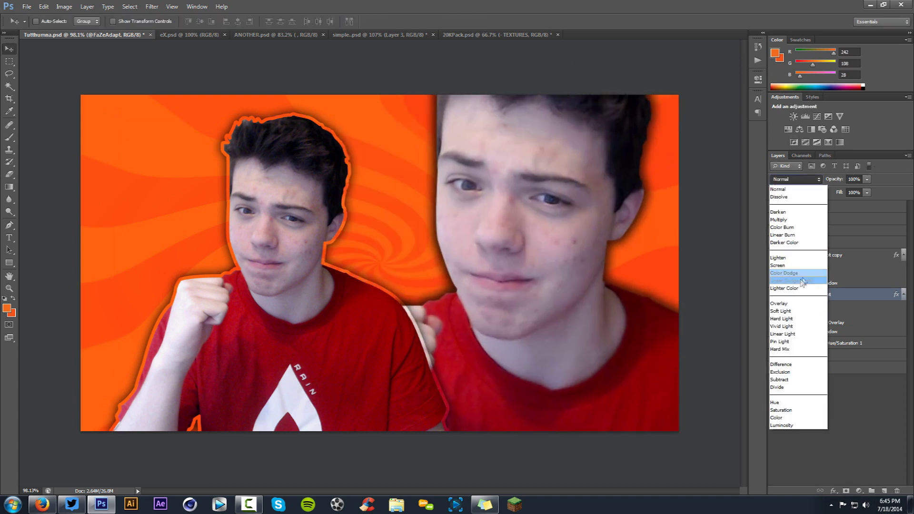
{"action": "left_click", "coordinate": [795, 307]}
{"action": "left_click_drag", "start_coordinate": [575, 278], "coordinate": [569, 278]}
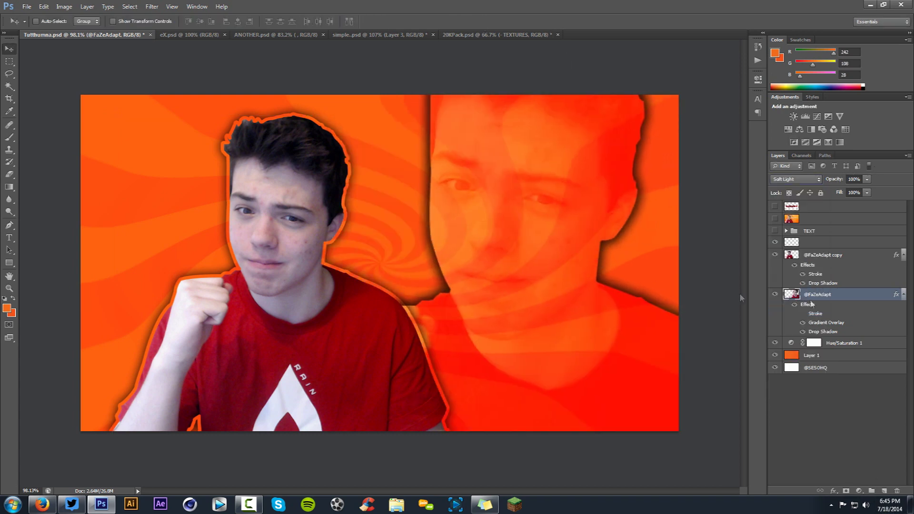
{"action": "left_click", "coordinate": [803, 314]}
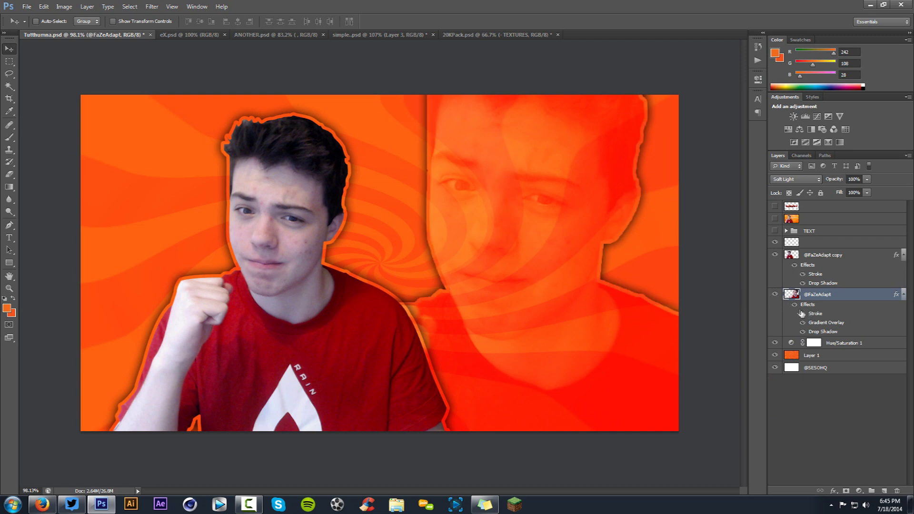
{"action": "left_click", "coordinate": [803, 313]}
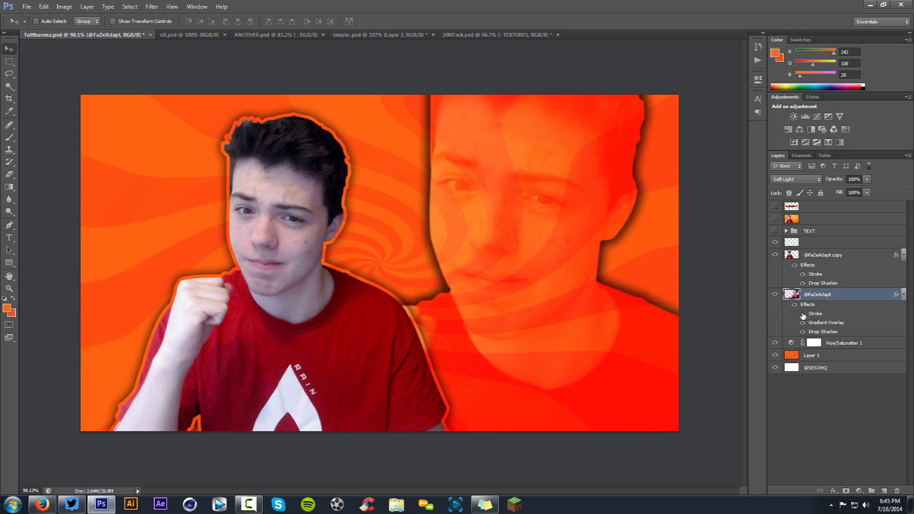
{"action": "left_click", "coordinate": [867, 179]}
{"action": "left_click_drag", "start_coordinate": [868, 190], "coordinate": [846, 191]}
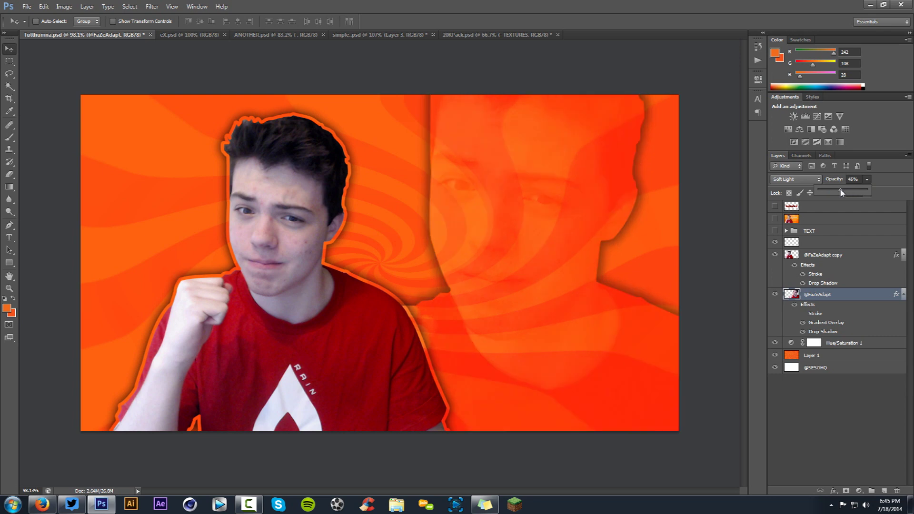
{"action": "left_click", "coordinate": [573, 245]}
{"action": "left_click_drag", "start_coordinate": [455, 139], "coordinate": [449, 137]}
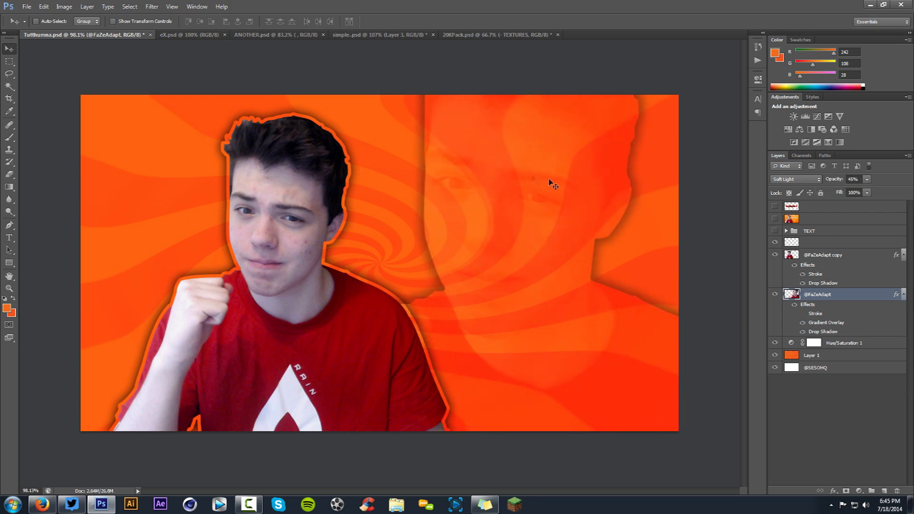
{"action": "double_click", "coordinate": [794, 330]}
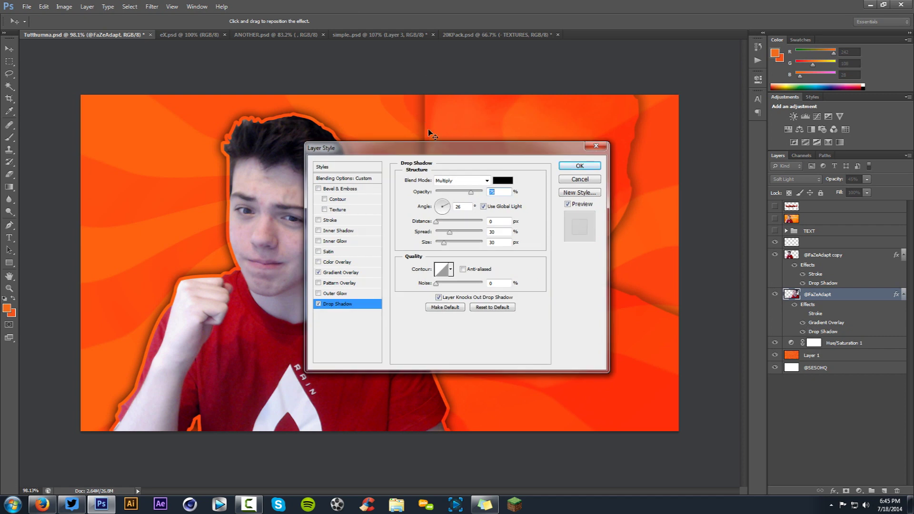
{"action": "left_click_drag", "start_coordinate": [469, 196], "coordinate": [462, 196]}
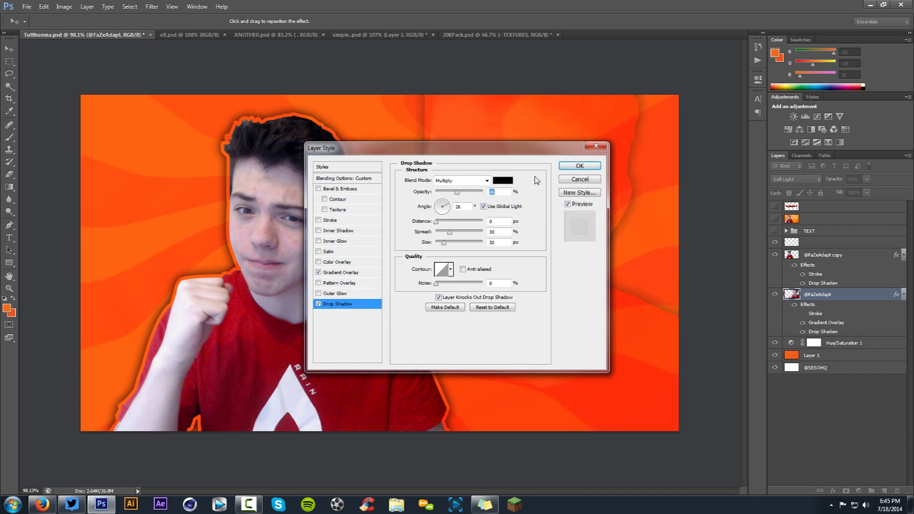
{"action": "left_click", "coordinate": [580, 166]}
{"action": "scroll", "coordinate": [469, 218], "scroll_direction": "down", "scroll_amount": 1}
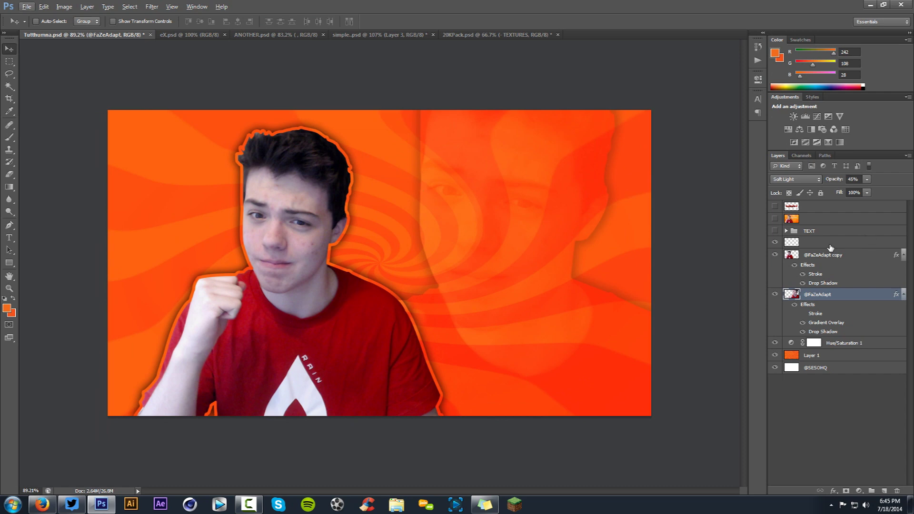
Step: Briefly show the finished thumbnail layer to compare it with the current composition
{"action": "left_click", "coordinate": [813, 254]}
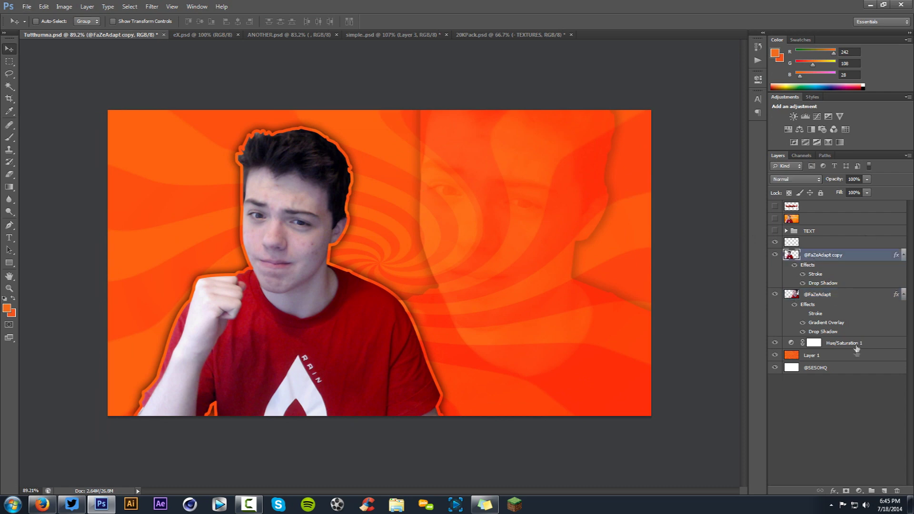
{"action": "left_click", "coordinate": [775, 218]}
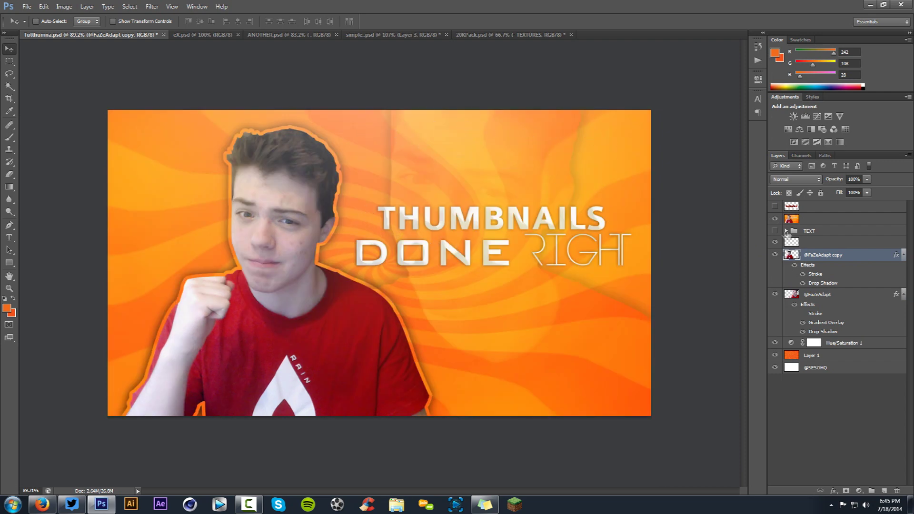
{"action": "left_click", "coordinate": [775, 219]}
Step: Select the blank layer above the person and set the foreground colour to yellow (R 240, G 207, B 53)
{"action": "left_click", "coordinate": [781, 241]}
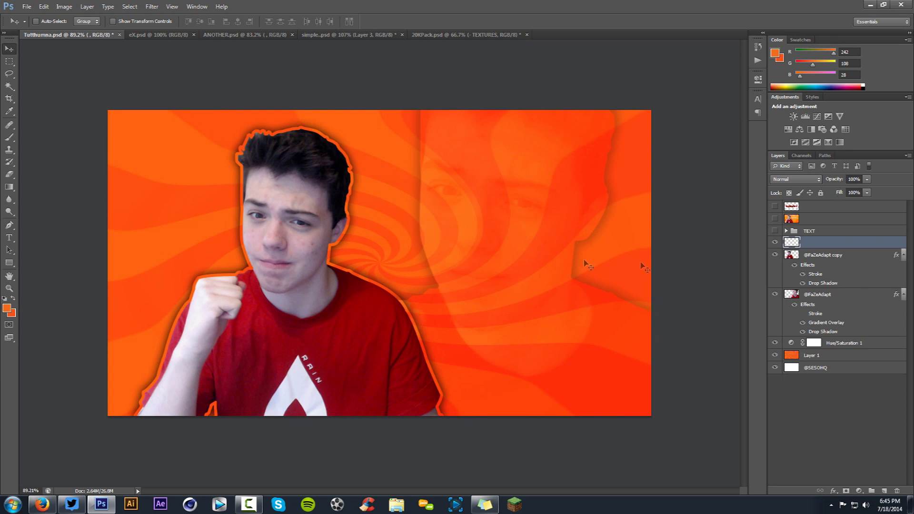
{"action": "left_click", "coordinate": [7, 308]}
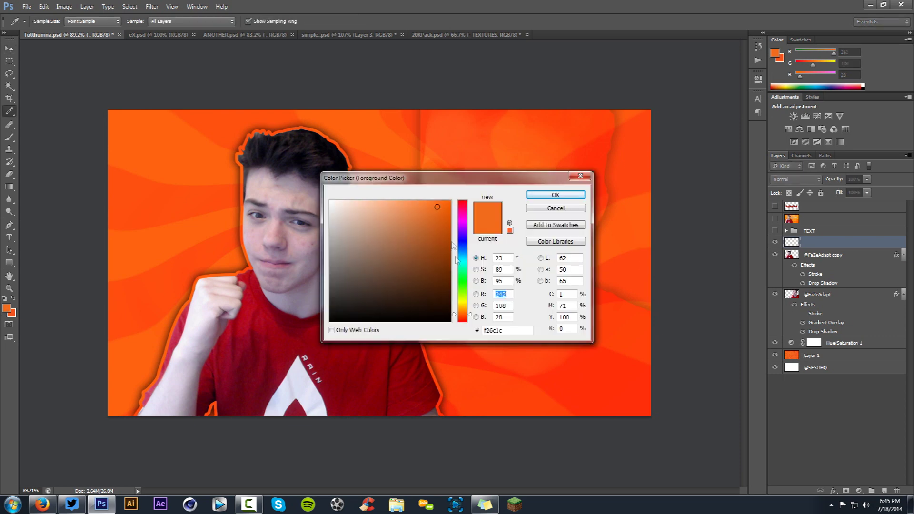
{"action": "left_click_drag", "start_coordinate": [461, 314], "coordinate": [461, 305]}
{"action": "left_click", "coordinate": [425, 209]}
{"action": "left_click", "coordinate": [541, 196]}
Step: Paint large soft yellow spots with a 0% hardness brush at the canvas's upper right, bottom centre and upper-left corner
{"action": "left_click_drag", "start_coordinate": [291, 214], "coordinate": [397, 210]}
{"action": "right_click", "coordinate": [469, 217]}
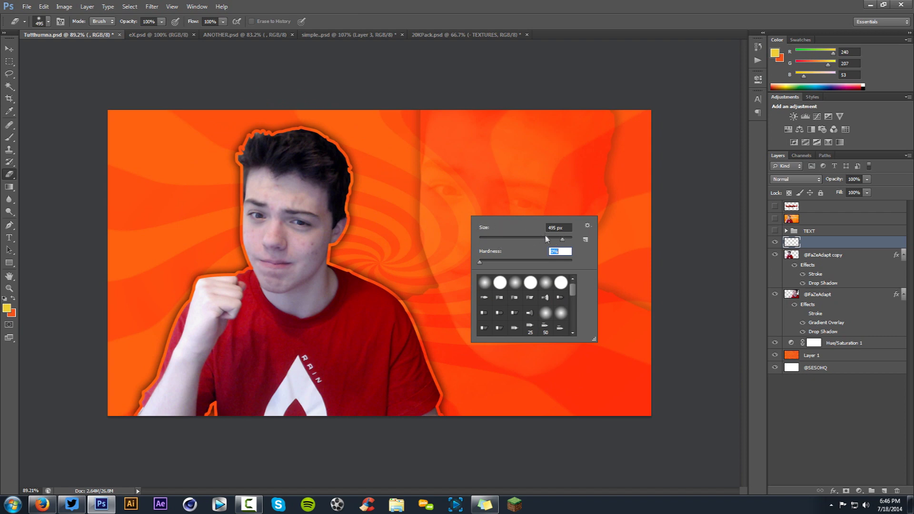
{"action": "left_click_drag", "start_coordinate": [563, 241], "coordinate": [563, 240]}
{"action": "left_click", "coordinate": [399, 197]}
{"action": "mouse_move", "coordinate": [400, 198]}
{"action": "left_mouse_down"}
{"action": "mouse_move", "coordinate": [531, 192]}
{"action": "mouse_move", "coordinate": [331, 200]}
{"action": "mouse_move", "coordinate": [525, 204]}
{"action": "mouse_move", "coordinate": [178, 202]}
{"action": "mouse_move", "coordinate": [204, 202]}
{"action": "left_mouse_up"}
{"action": "key", "text": "b"}
{"action": "left_click", "coordinate": [545, 145]}
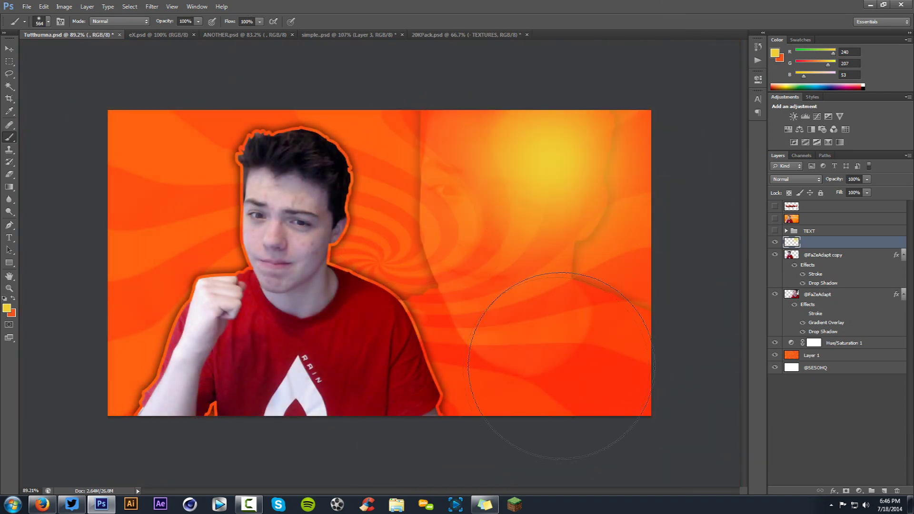
{"action": "left_click_drag", "start_coordinate": [494, 388], "coordinate": [557, 384]}
{"action": "left_click", "coordinate": [471, 396]}
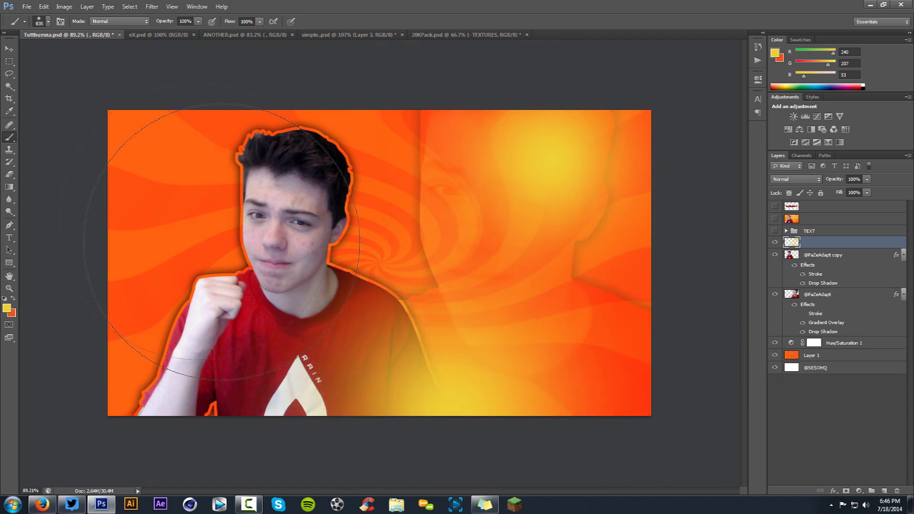
{"action": "left_click", "coordinate": [143, 119]}
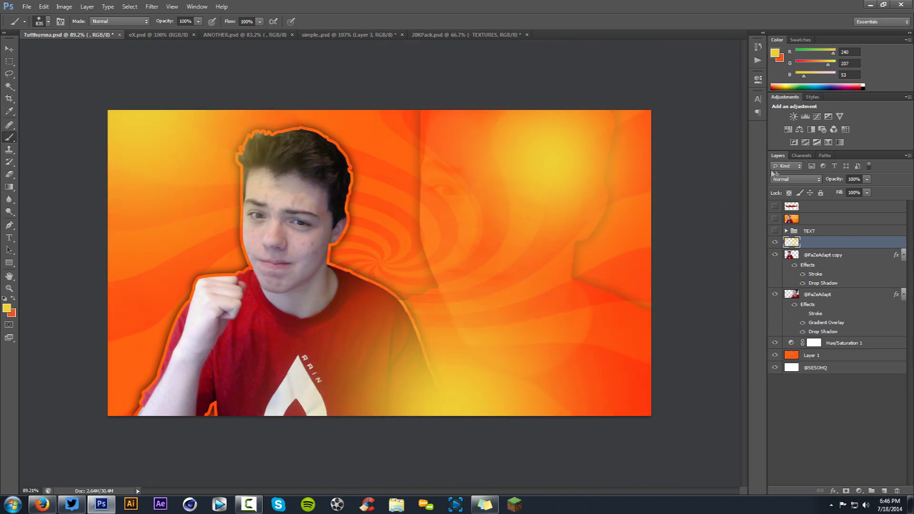
Step: Set the blend mode of the painted yellow layer to Soft Light
{"action": "left_click", "coordinate": [795, 179]}
{"action": "left_click", "coordinate": [785, 314]}
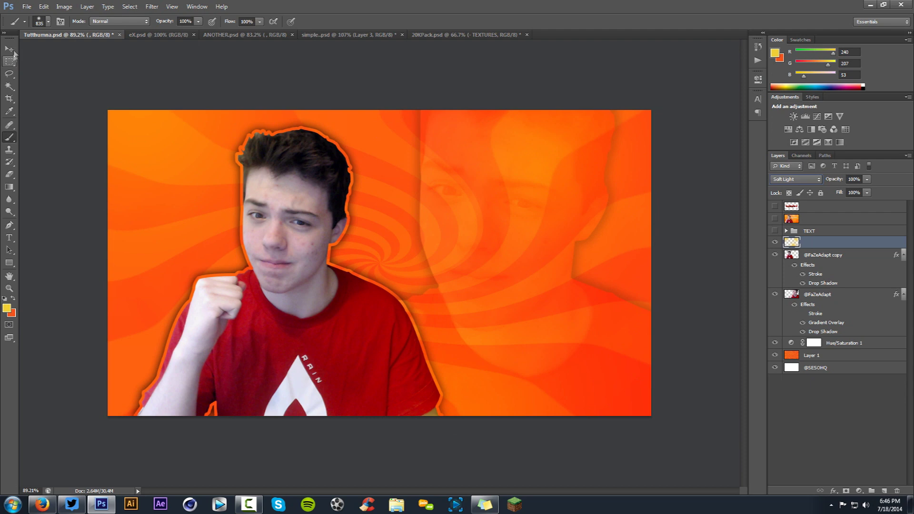
{"action": "key", "text": "v"}
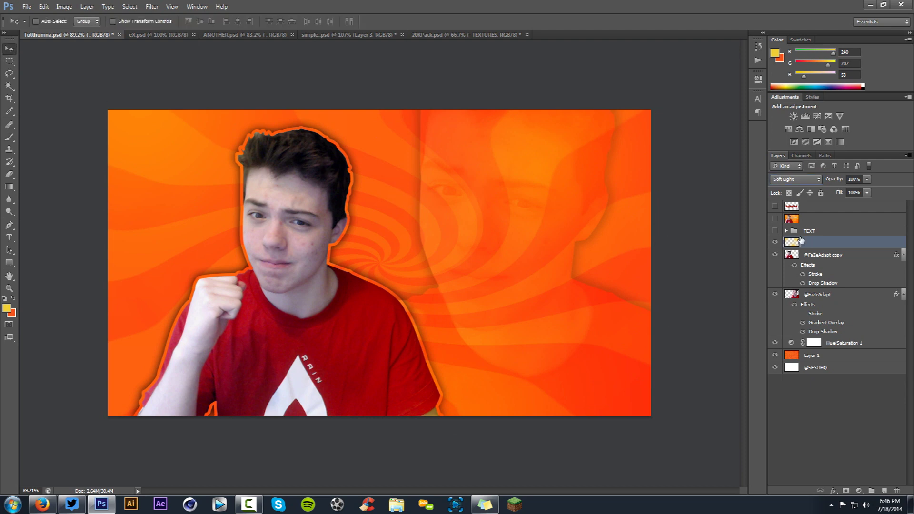
Step: Compare the composition with and without the yellow lighting layer
{"action": "left_click", "coordinate": [775, 243]}
{"action": "left_click", "coordinate": [775, 243]}
{"action": "left_click", "coordinate": [775, 242]}
{"action": "left_click", "coordinate": [775, 243]}
{"action": "left_click", "coordinate": [775, 243]}
{"action": "left_click", "coordinate": [775, 243]}
{"action": "left_click", "coordinate": [775, 243]}
{"action": "left_click", "coordinate": [775, 242]}
{"action": "left_click", "coordinate": [775, 243]}
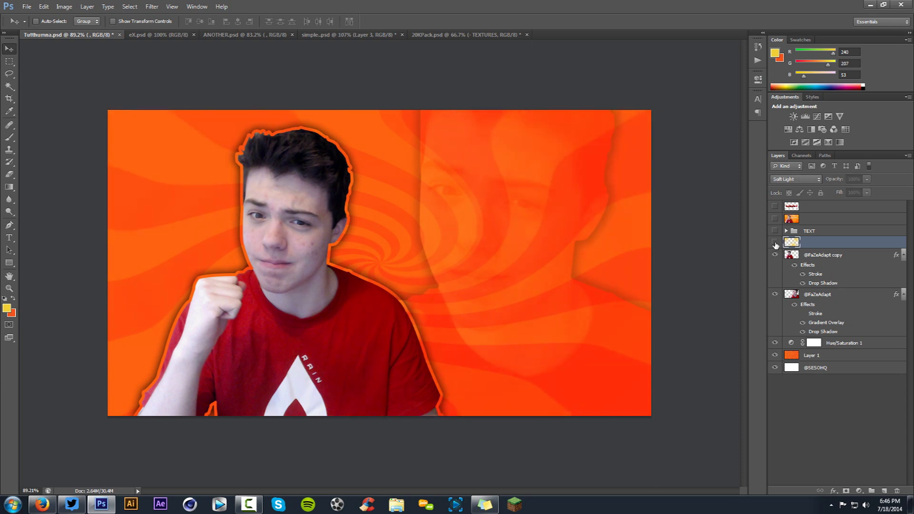
{"action": "left_click", "coordinate": [775, 243]}
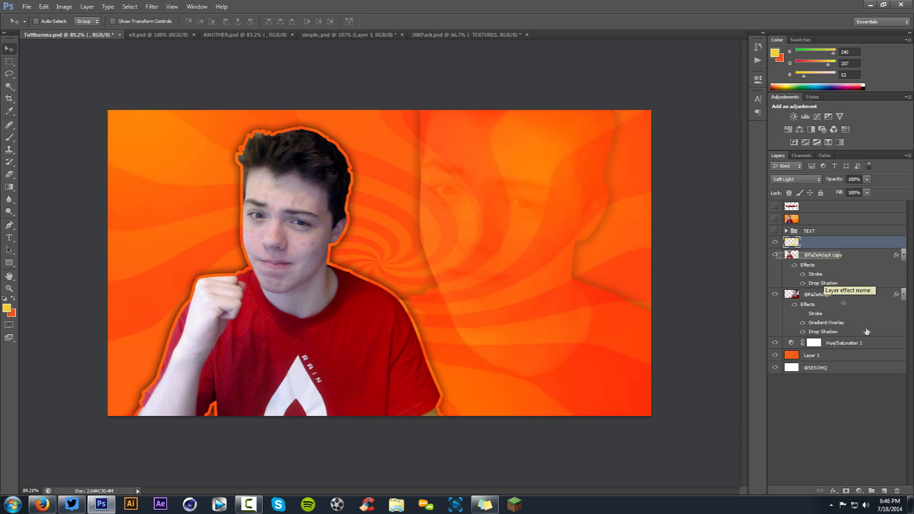
Step: Add a new layer above the yellow lighting and set the foreground colour to white (R 255, G 255, B 255)
{"action": "left_click", "coordinate": [884, 490]}
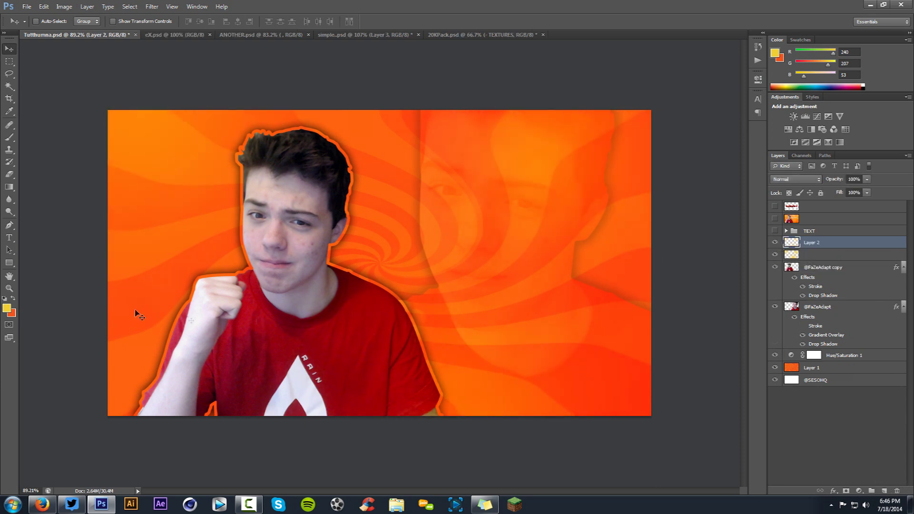
{"action": "key", "text": "i"}
{"action": "left_click", "coordinate": [7, 309]}
{"action": "left_click_drag", "start_coordinate": [354, 226], "coordinate": [311, 181]}
{"action": "left_click", "coordinate": [551, 196]}
{"action": "key", "text": "b"}
Step: Paint a soft white glow over the top centre edge of the canvas with a brush about 1666 px in size
{"action": "scroll", "coordinate": [395, 248], "scroll_direction": "down", "scroll_amount": 4}
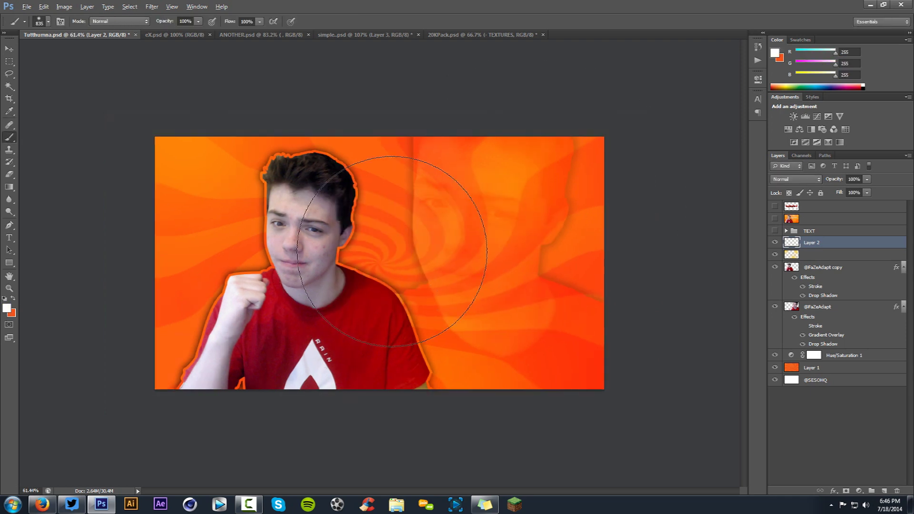
{"action": "scroll", "coordinate": [395, 247], "scroll_direction": "up", "scroll_amount": 2}
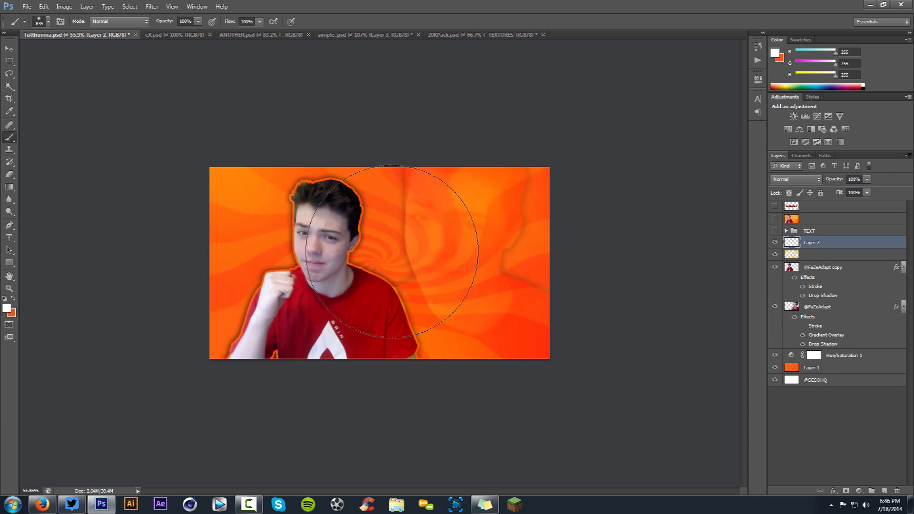
{"action": "left_click_drag", "start_coordinate": [395, 248], "coordinate": [476, 245]}
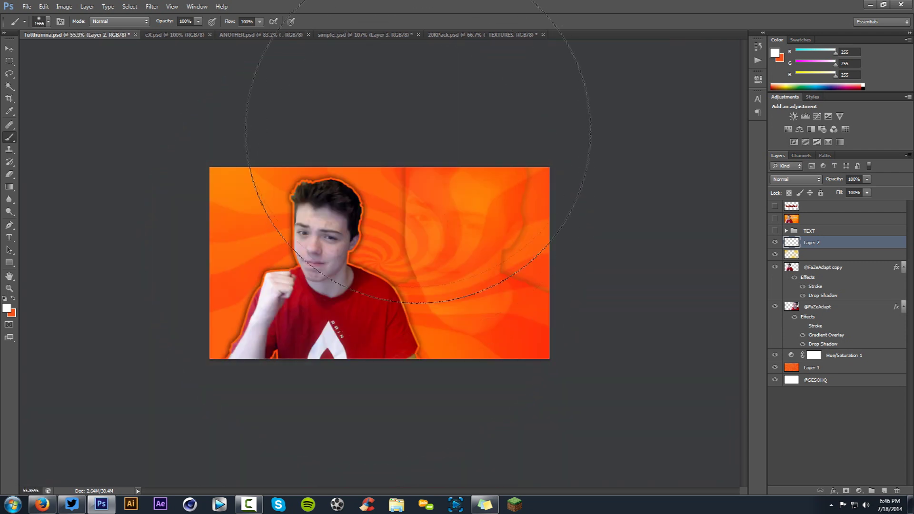
{"action": "left_click", "coordinate": [380, 152]}
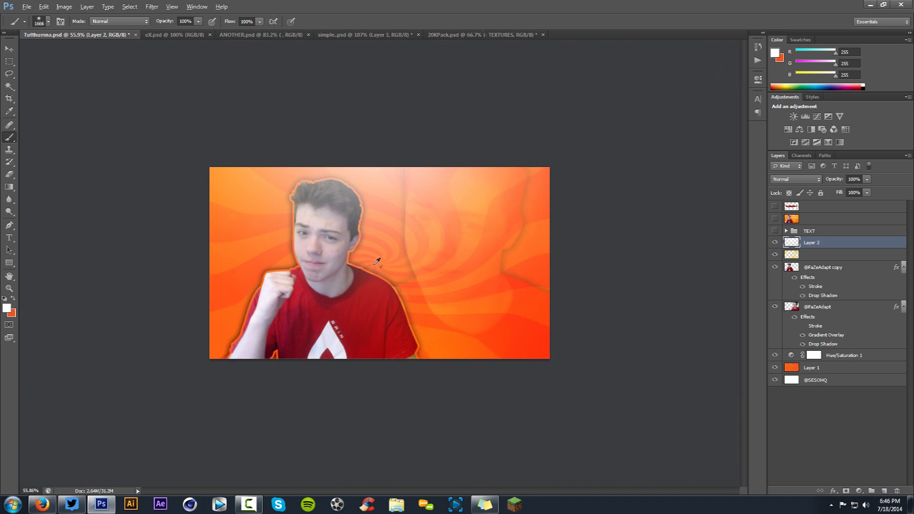
{"action": "scroll", "coordinate": [391, 260], "scroll_direction": "up", "scroll_amount": 3}
Step: Lower the opacity of the white glow layer to 55%
{"action": "left_click", "coordinate": [867, 179]}
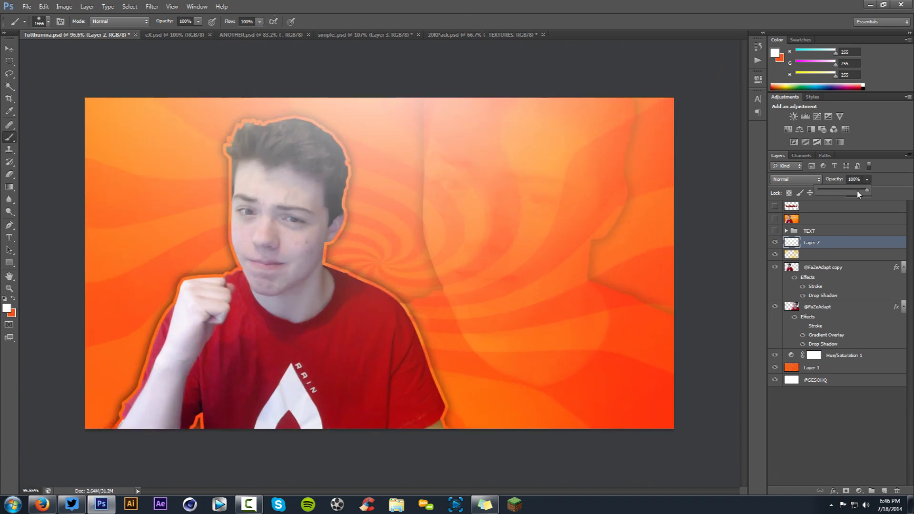
{"action": "key", "text": "ctrl+z"}
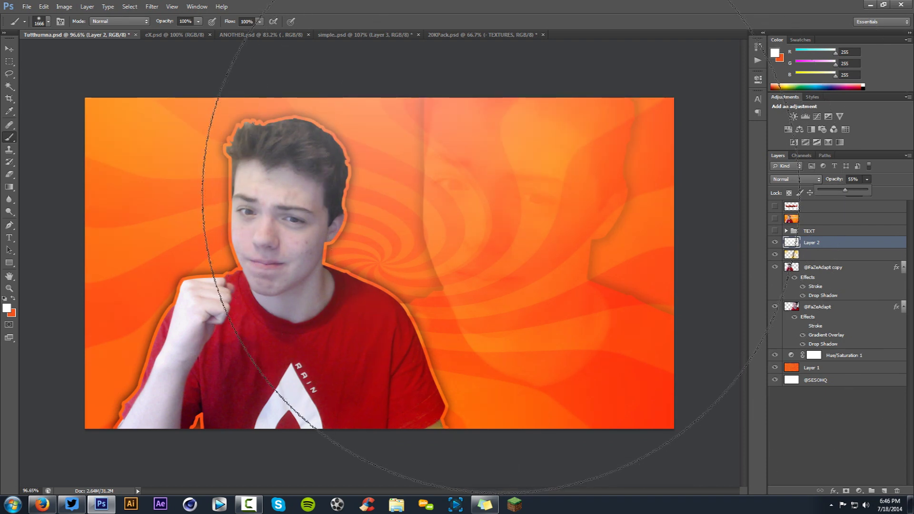
{"action": "key", "text": "v"}
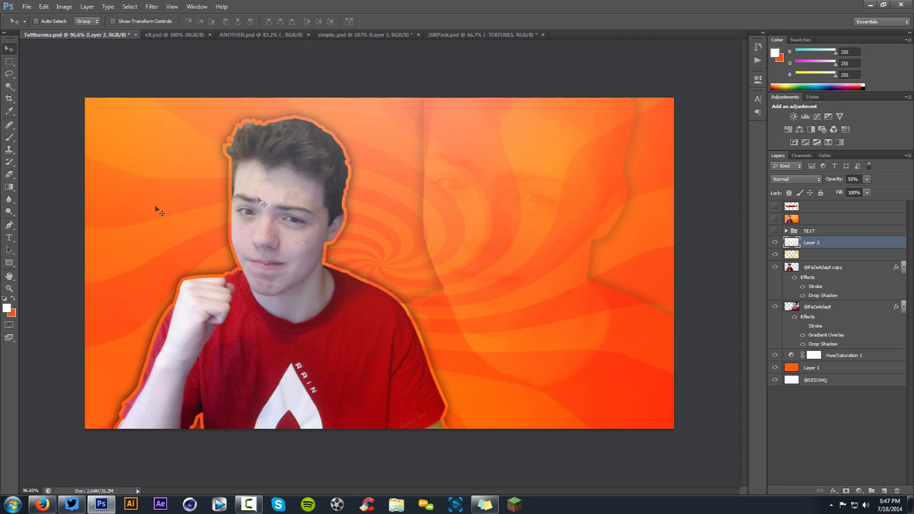
Step: Show the TEXT group, scale its title down and place it in the space to the right of the person
{"action": "left_click", "coordinate": [775, 231]}
{"action": "left_click", "coordinate": [812, 230]}
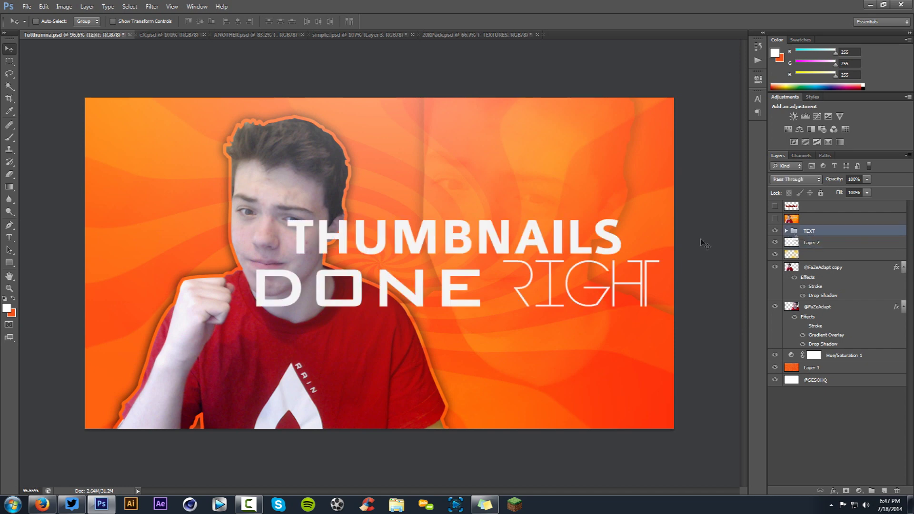
{"action": "left_click_drag", "start_coordinate": [431, 275], "coordinate": [456, 246]}
{"action": "key", "text": "ctrl+t"}
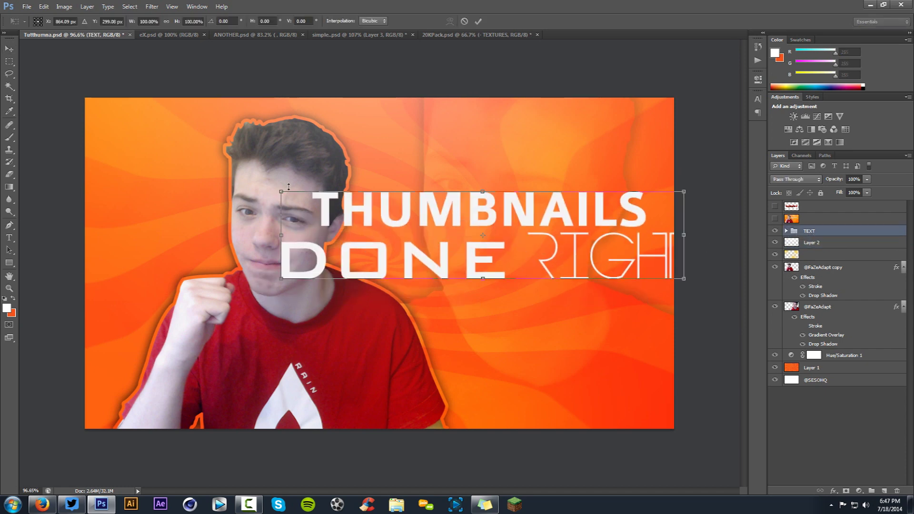
{"action": "left_click_drag", "start_coordinate": [281, 193], "coordinate": [391, 213]}
{"action": "left_click", "coordinate": [478, 21]}
{"action": "left_click_drag", "start_coordinate": [550, 231], "coordinate": [519, 214]}
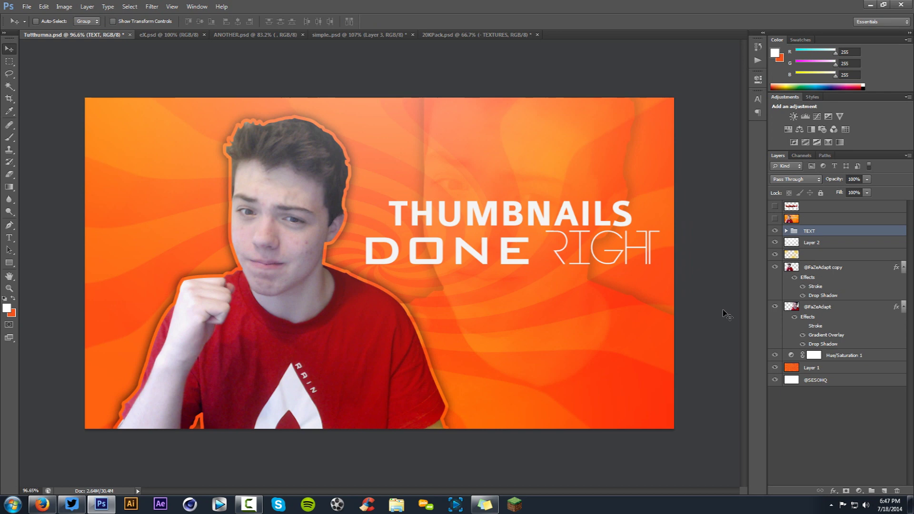
Step: Try the title text in the centre of the canvas with both person layers hidden, and restore the previous layout
{"action": "left_click_drag", "start_coordinate": [775, 267], "coordinate": [775, 306]}
{"action": "left_click_drag", "start_coordinate": [646, 278], "coordinate": [485, 292]}
{"action": "left_click_drag", "start_coordinate": [450, 228], "coordinate": [398, 249]}
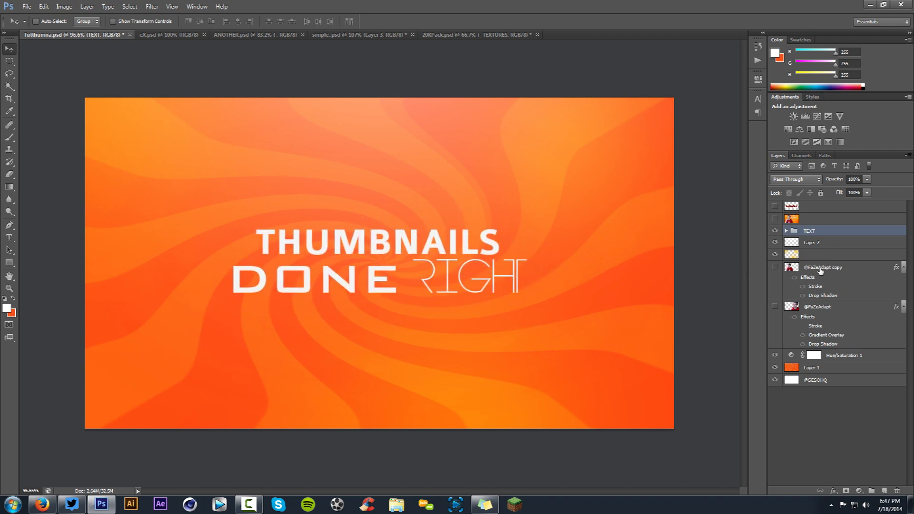
{"action": "key", "text": "ctrl+z"}
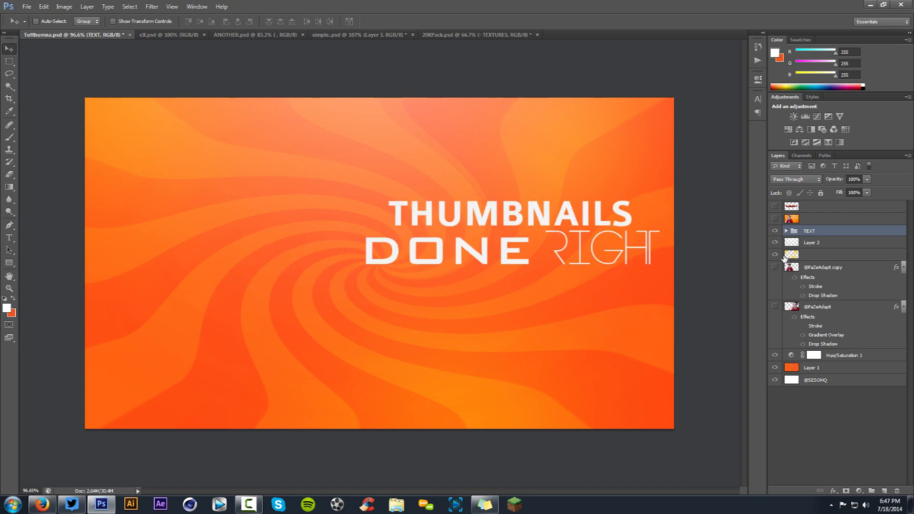
{"action": "left_click", "coordinate": [774, 268]}
{"action": "left_click", "coordinate": [776, 307]}
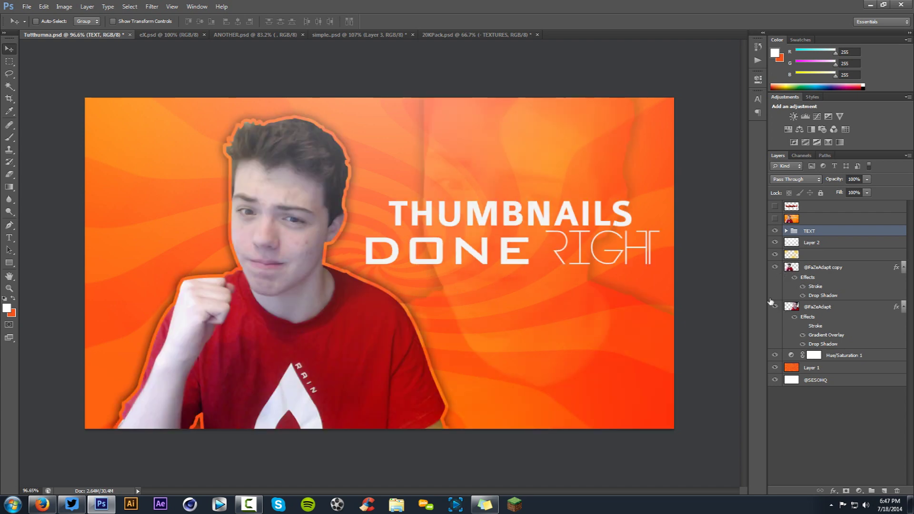
{"action": "double_click", "coordinate": [840, 237]}
{"action": "left_click_drag", "start_coordinate": [524, 144], "coordinate": [593, 201]}
{"action": "left_click", "coordinate": [653, 219]}
{"action": "left_click", "coordinate": [786, 231]}
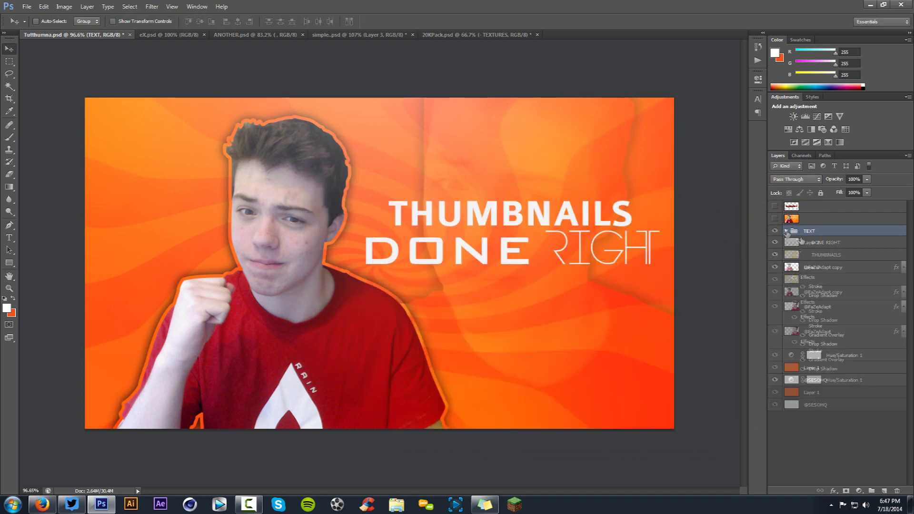
{"action": "left_click", "coordinate": [796, 242]}
{"action": "left_click", "coordinate": [786, 230]}
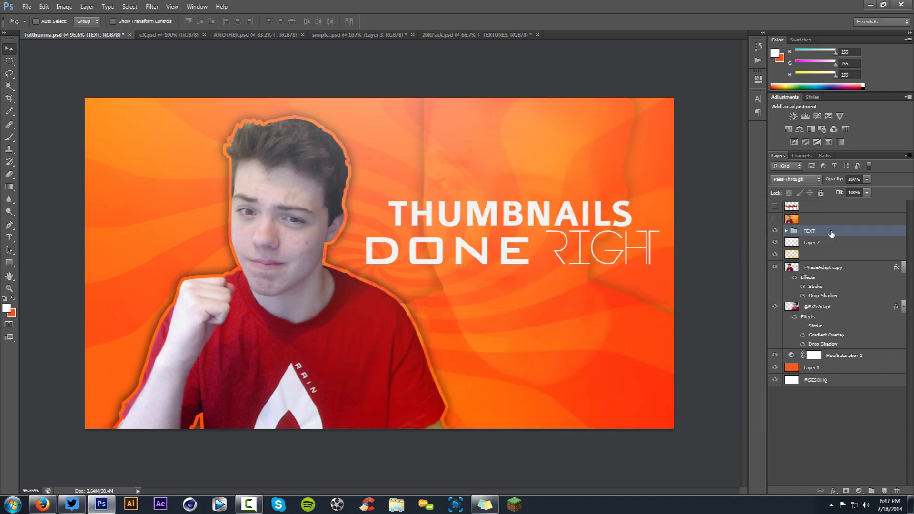
Step: Add a smooth Inner Bevel to the TEXT group with a depth of 500%
{"action": "double_click", "coordinate": [832, 233]}
{"action": "left_click_drag", "start_coordinate": [444, 154], "coordinate": [708, 175]}
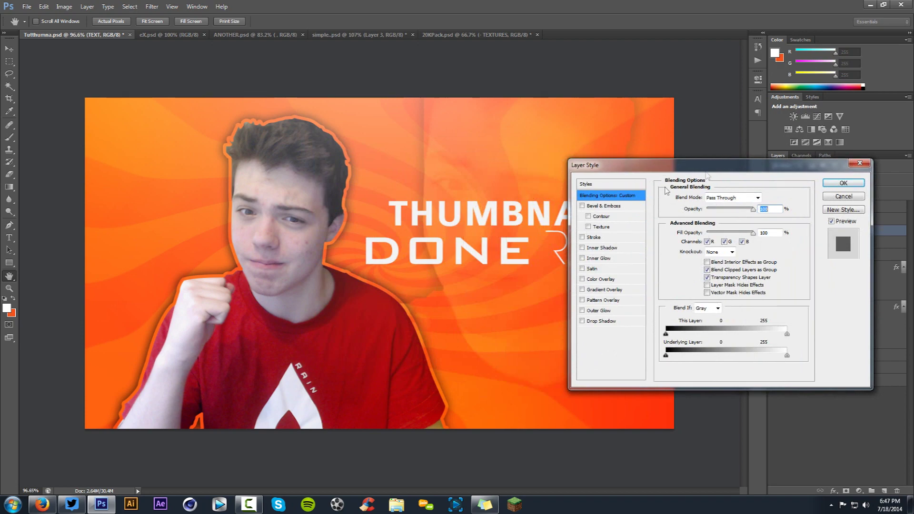
{"action": "left_click", "coordinate": [604, 206]}
{"action": "left_click_drag", "start_coordinate": [605, 167], "coordinate": [678, 144]}
{"action": "left_click_drag", "start_coordinate": [781, 197], "coordinate": [788, 203]}
{"action": "type", "text": "500"}
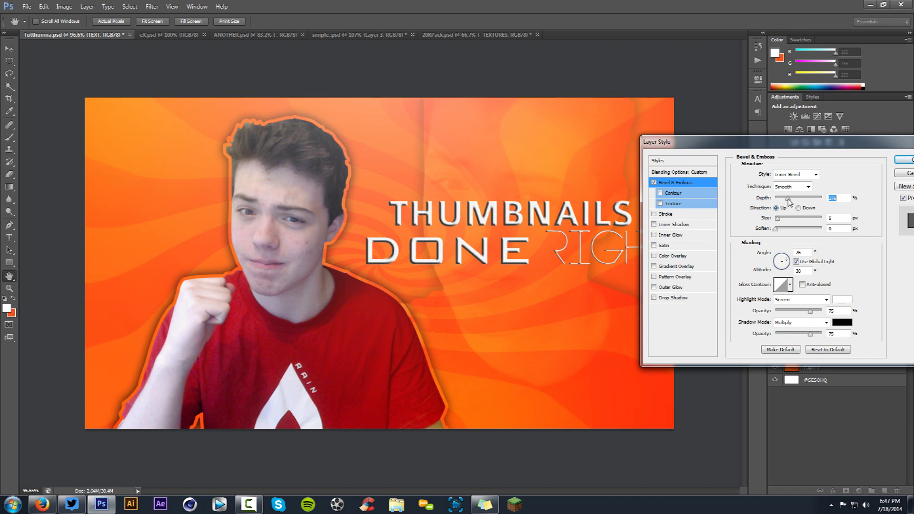
Step: Set the bevel's size to 38 px, soften to 4 px, highlight opacity to 58% and shadow opacity to 26%, and compare it on and off
{"action": "left_click_drag", "start_coordinate": [780, 219], "coordinate": [788, 219]}
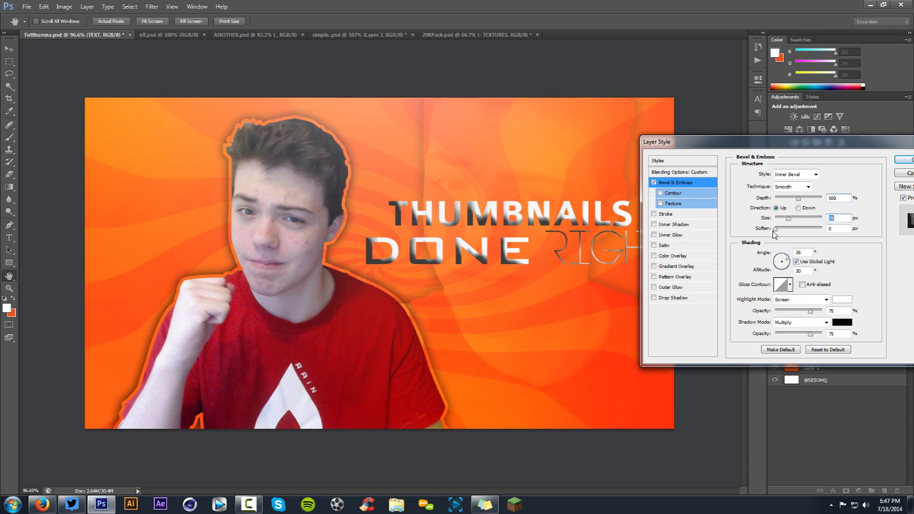
{"action": "left_click_drag", "start_coordinate": [788, 220], "coordinate": [791, 232]}
{"action": "left_click", "coordinate": [778, 229]}
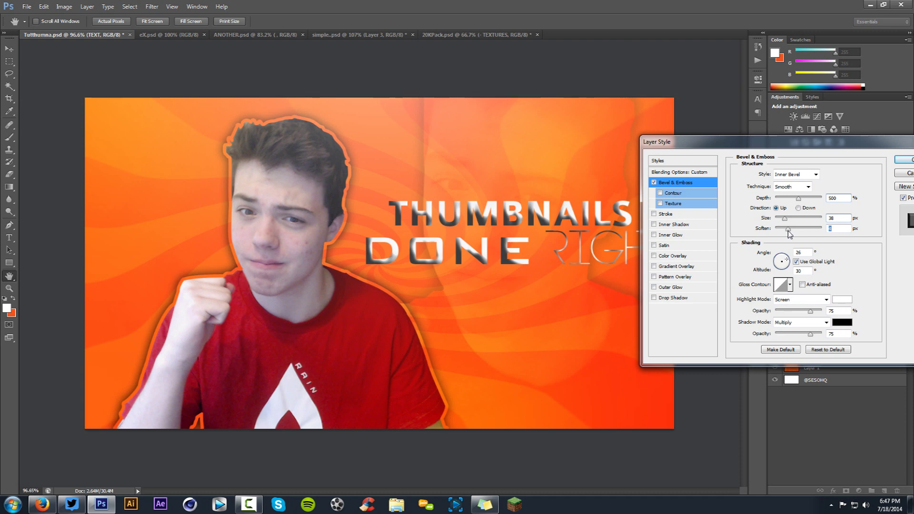
{"action": "left_click_drag", "start_coordinate": [799, 334], "coordinate": [803, 312]}
{"action": "left_click", "coordinate": [655, 183]}
{"action": "left_click", "coordinate": [654, 184]}
{"action": "left_click", "coordinate": [655, 183]}
{"action": "left_click", "coordinate": [654, 183]}
{"action": "left_click", "coordinate": [655, 184]}
{"action": "left_click", "coordinate": [655, 184]}
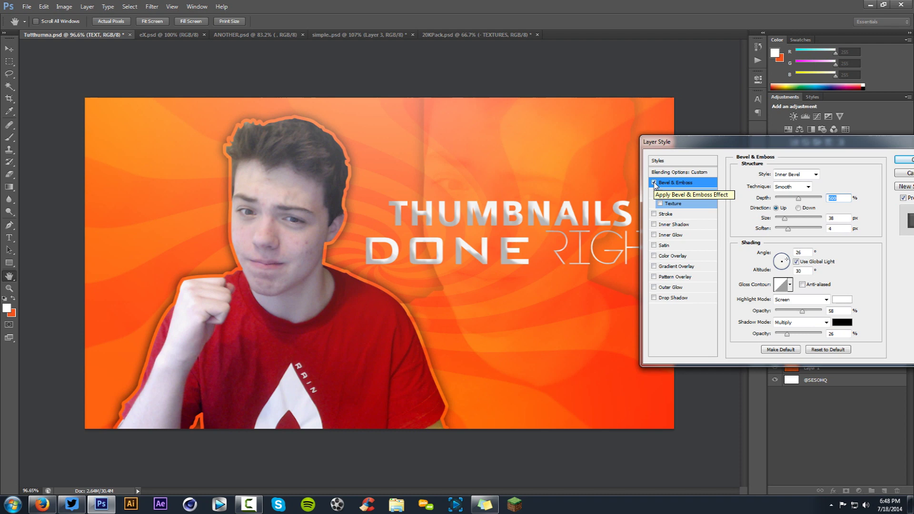
Step: Add a drop shadow to the TEXT group with 25% opacity, 1 px distance, 10% spread and 6 px size
{"action": "left_click", "coordinate": [679, 297]}
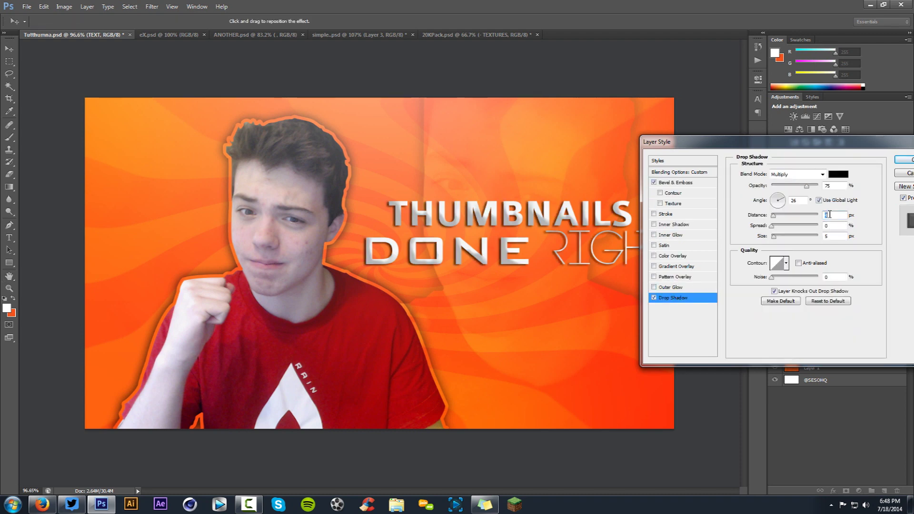
{"action": "type", "text": "1"}
{"action": "key", "text": "Tab"}
{"action": "type", "text": "10"}
{"action": "key", "text": "Tab"}
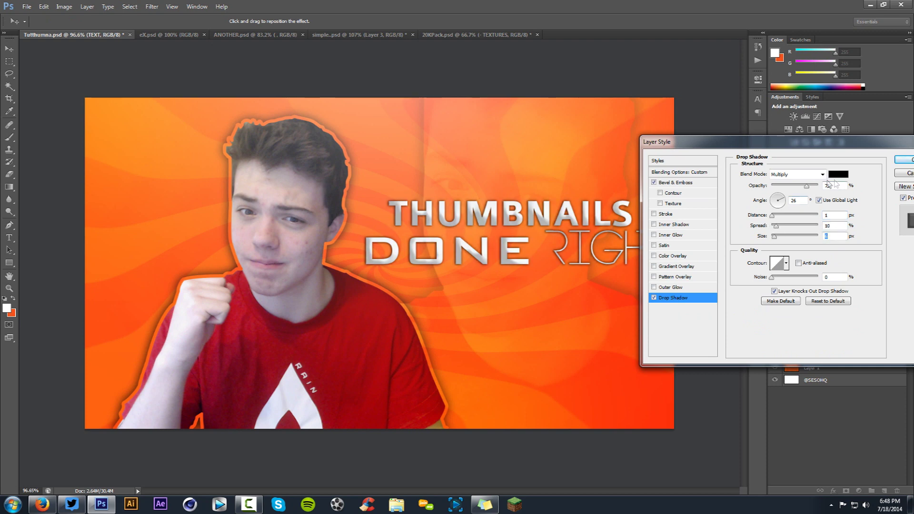
{"action": "left_click_drag", "start_coordinate": [807, 187], "coordinate": [784, 189]}
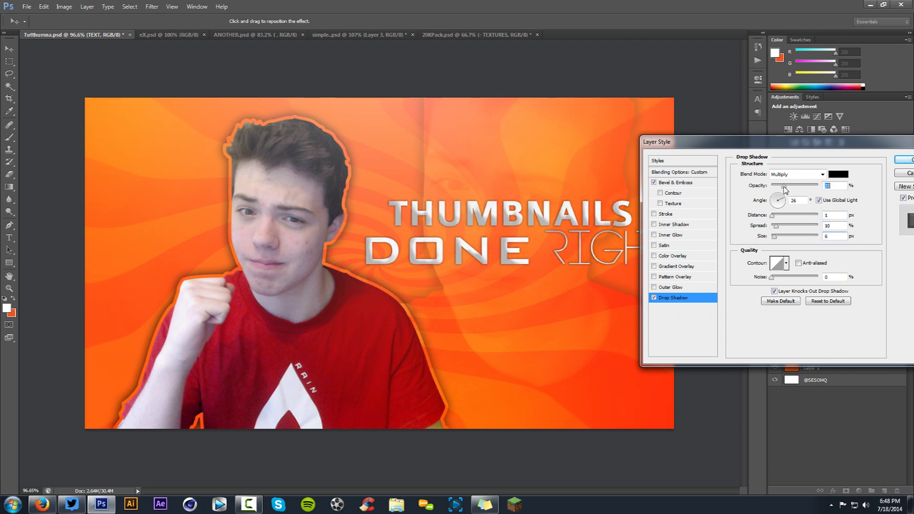
{"action": "type", "text": "25"}
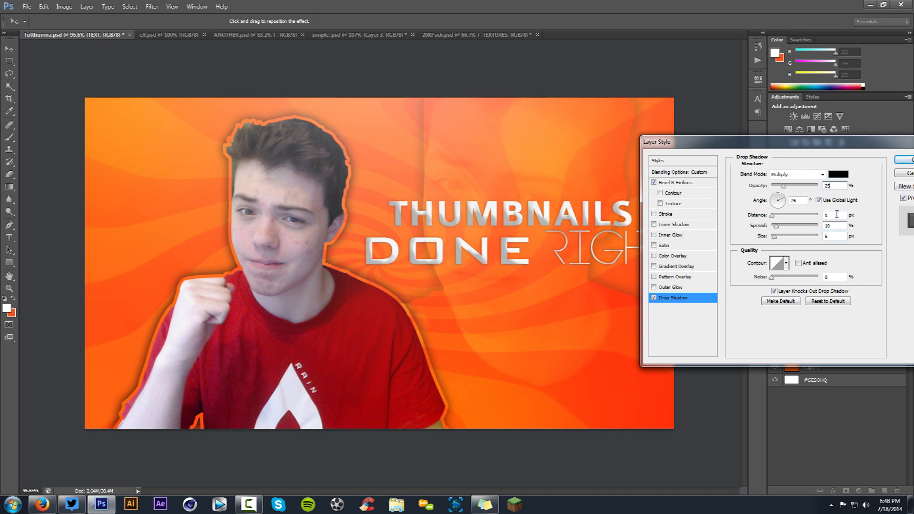
{"action": "double_click", "coordinate": [839, 215]}
{"action": "double_click", "coordinate": [836, 237]}
Step: Add a black-to-white linear gradient overlay to the TEXT group in Soft Light mode
{"action": "left_click", "coordinate": [677, 267]}
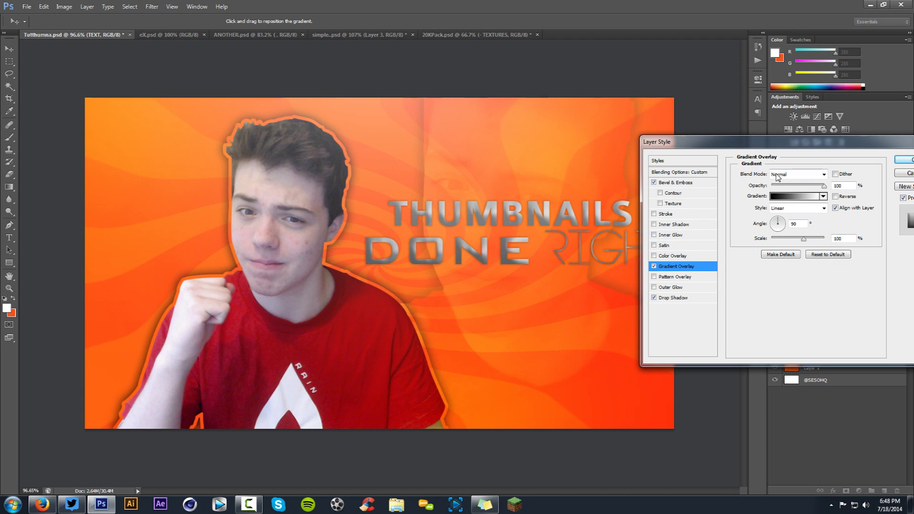
{"action": "left_click", "coordinate": [791, 174]}
{"action": "left_click", "coordinate": [774, 307]}
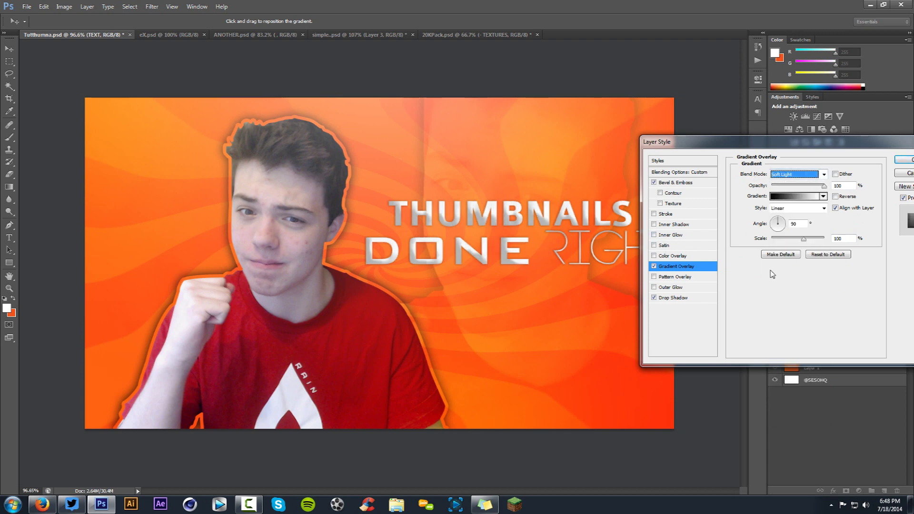
Step: Lighten the black stop of the TEXT group's gradient overlay to grey
{"action": "left_click", "coordinate": [783, 196]}
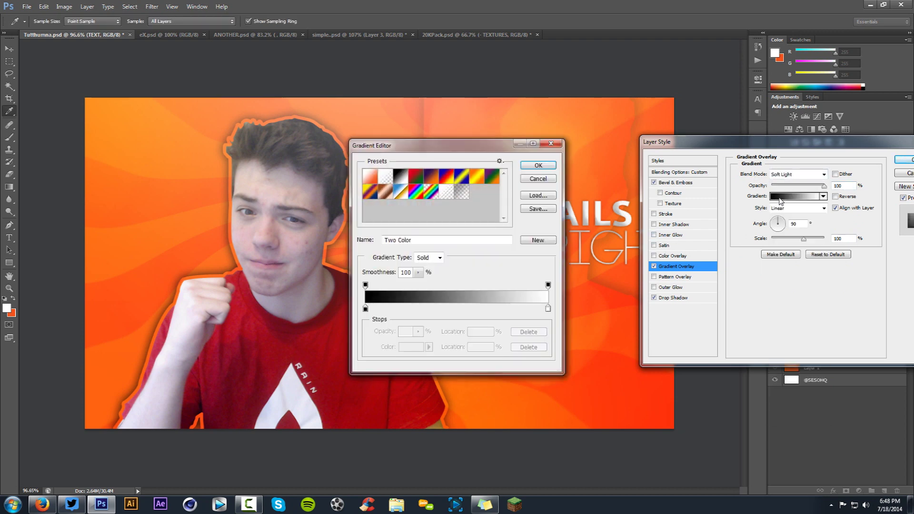
{"action": "left_click", "coordinate": [365, 309]}
{"action": "double_click", "coordinate": [365, 309]}
{"action": "left_click_drag", "start_coordinate": [335, 267], "coordinate": [295, 244]}
{"action": "left_click", "coordinate": [543, 195]}
{"action": "left_click", "coordinate": [539, 165]}
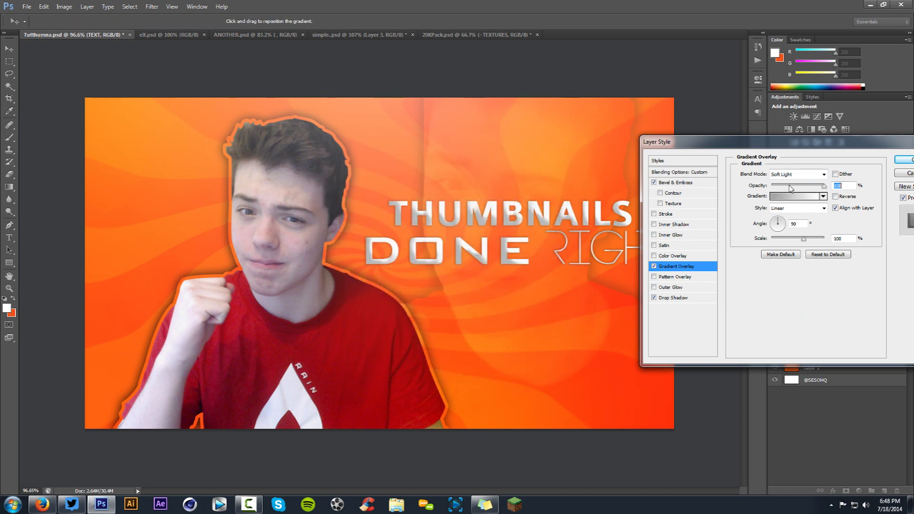
Step: Apply the TEXT group's layer style and nudge the title slightly to the left on the canvas
{"action": "left_click_drag", "start_coordinate": [803, 189], "coordinate": [794, 189]}
{"action": "left_click_drag", "start_coordinate": [807, 145], "coordinate": [708, 162]}
{"action": "left_click", "coordinate": [816, 176]}
{"action": "left_click_drag", "start_coordinate": [535, 209], "coordinate": [540, 207]}
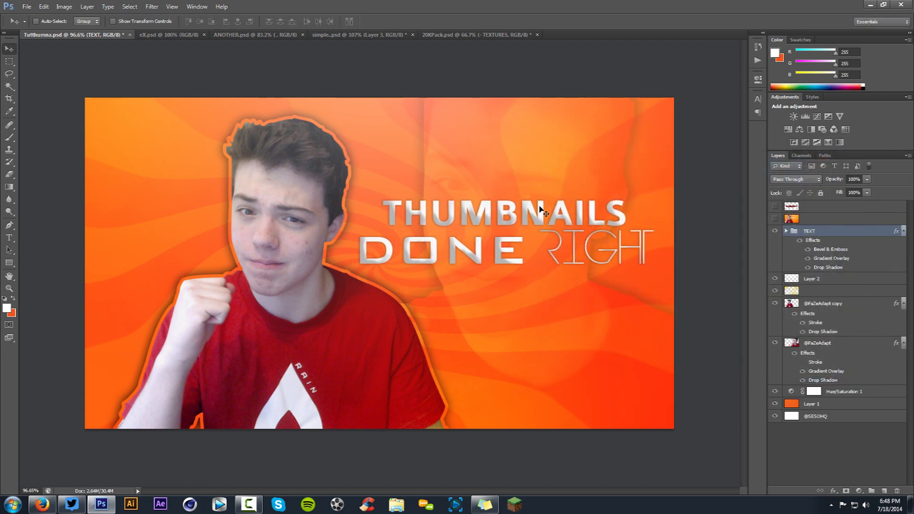
Step: Compare the design with the hidden finished version by toggling that layer, and glance at the ANOTHER.psd example
{"action": "left_click", "coordinate": [774, 219]}
{"action": "left_click", "coordinate": [774, 220]}
{"action": "left_click", "coordinate": [773, 220]}
{"action": "left_click", "coordinate": [774, 219]}
{"action": "left_click", "coordinate": [774, 219]}
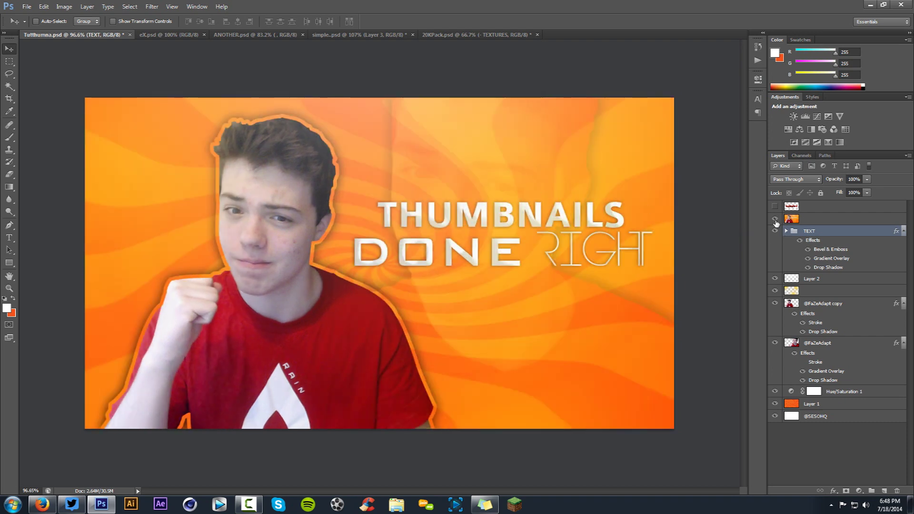
{"action": "left_click", "coordinate": [774, 220]}
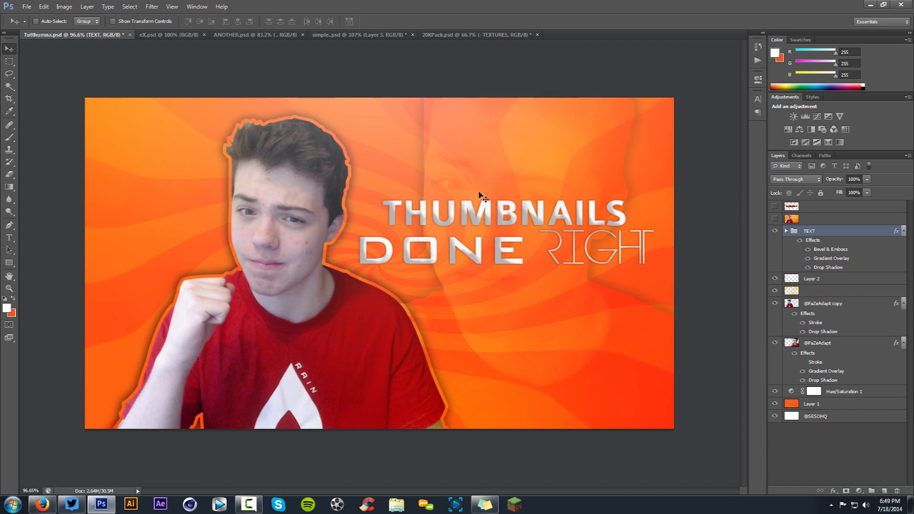
{"action": "left_click", "coordinate": [250, 35]}
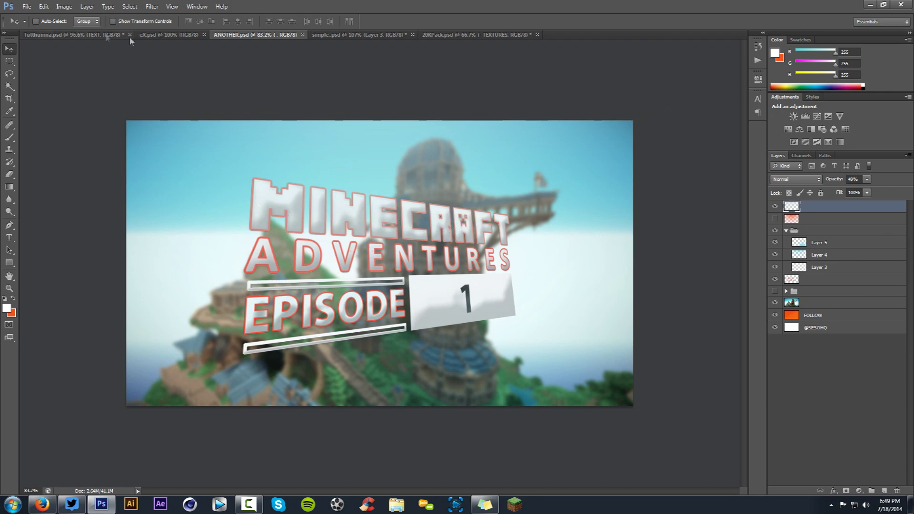
{"action": "left_click", "coordinate": [101, 37]}
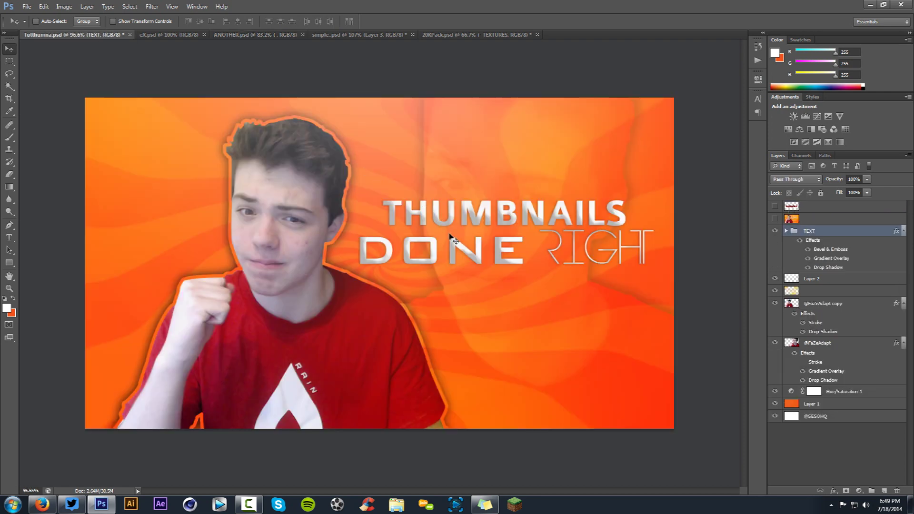
Step: Try much wider letter spacing on the THUMBNAILS text
{"action": "key", "text": "t"}
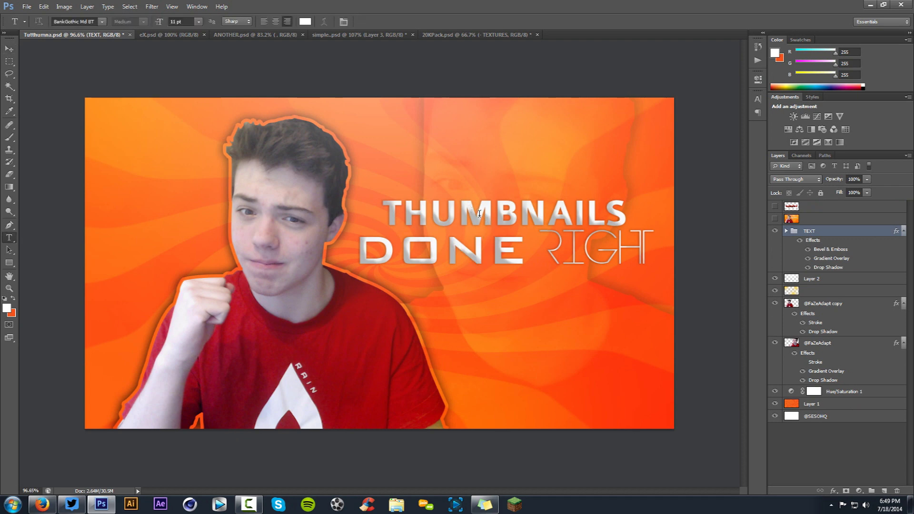
{"action": "left_click", "coordinate": [528, 210]}
{"action": "left_click_drag", "start_coordinate": [452, 207], "coordinate": [516, 208]}
{"action": "left_click", "coordinate": [448, 205]}
{"action": "double_click", "coordinate": [512, 219]}
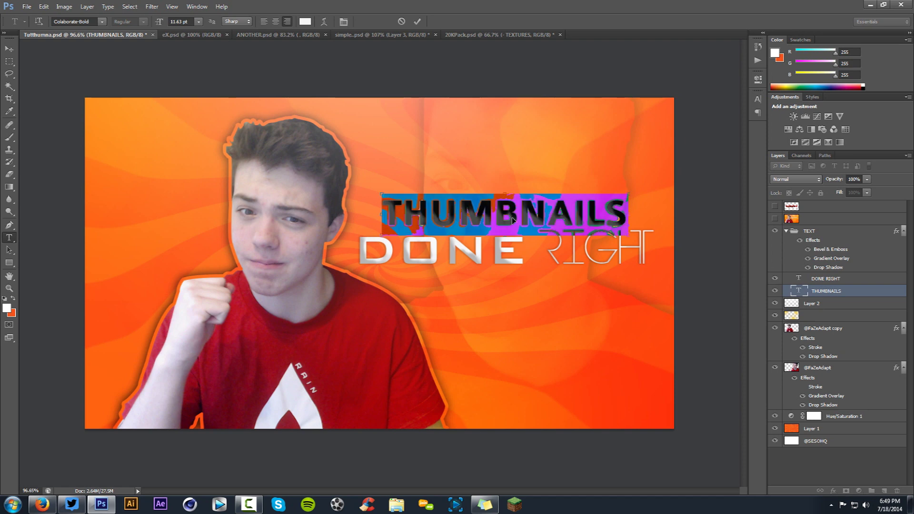
{"action": "key", "text": "ctrl+t"}
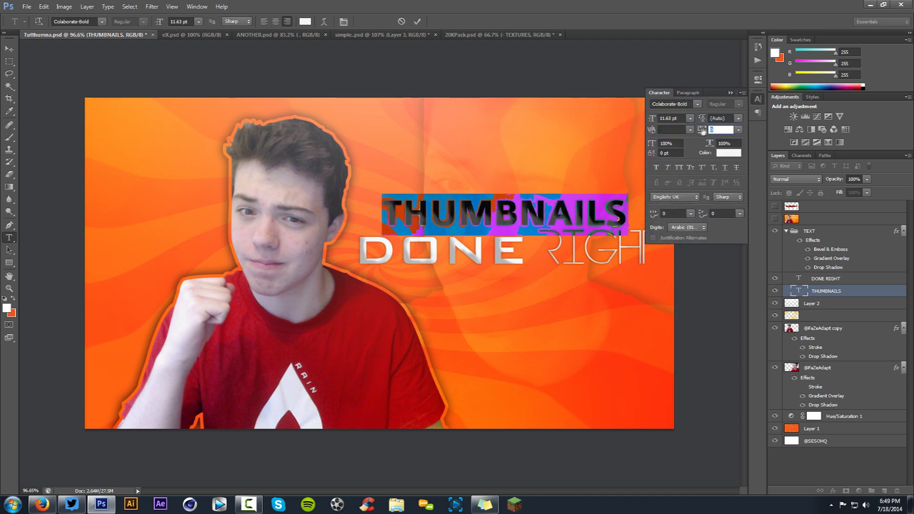
{"action": "left_click_drag", "start_coordinate": [702, 132], "coordinate": [731, 98]}
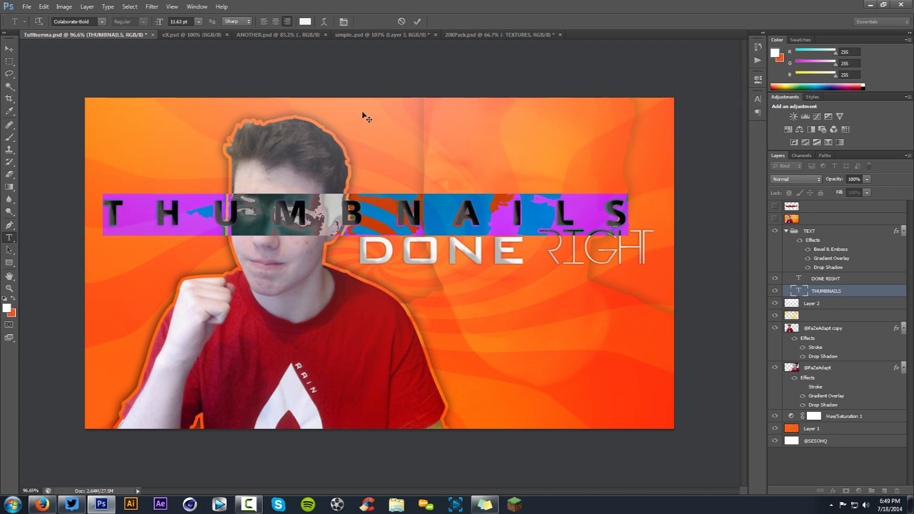
{"action": "left_click", "coordinate": [401, 21]}
Step: Review the text layouts of the Call of Duty and Minecraft Adventures example documents
{"action": "left_click", "coordinate": [377, 35]}
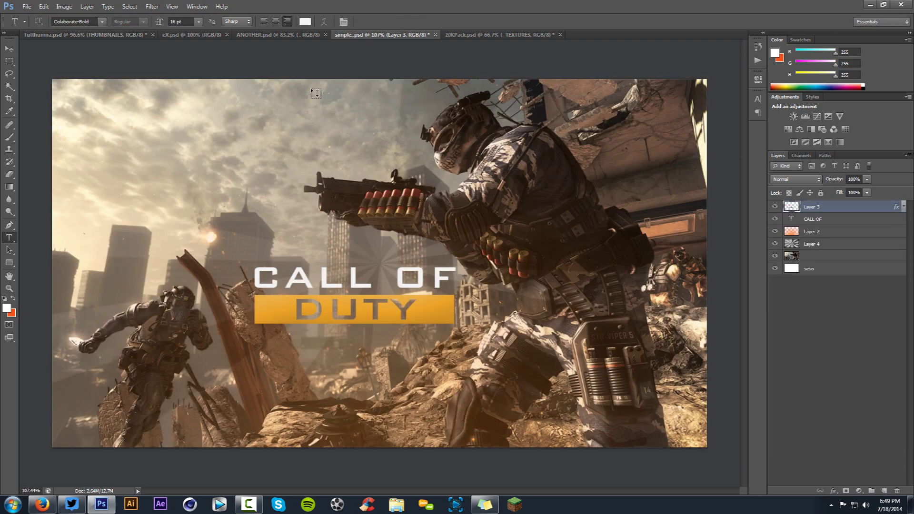
{"action": "left_click", "coordinate": [276, 35]}
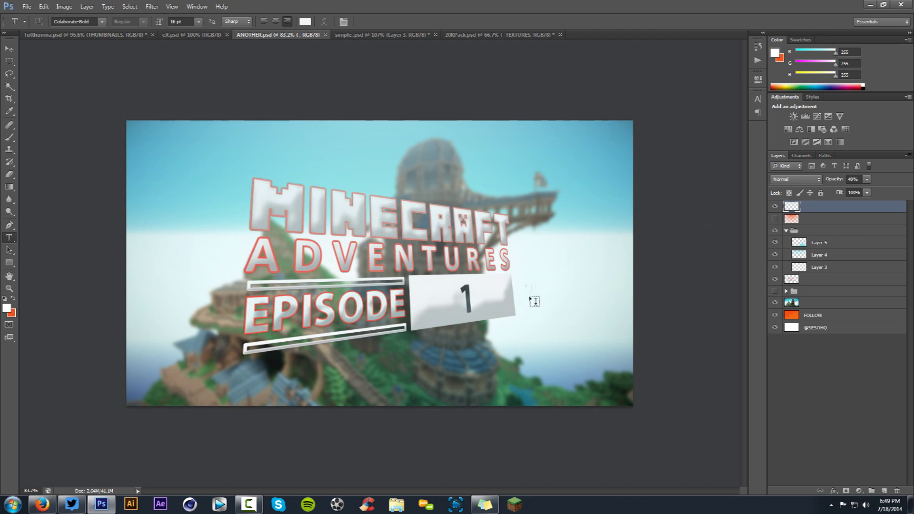
{"action": "key", "text": "v"}
{"action": "left_click_drag", "start_coordinate": [356, 239], "coordinate": [368, 239]}
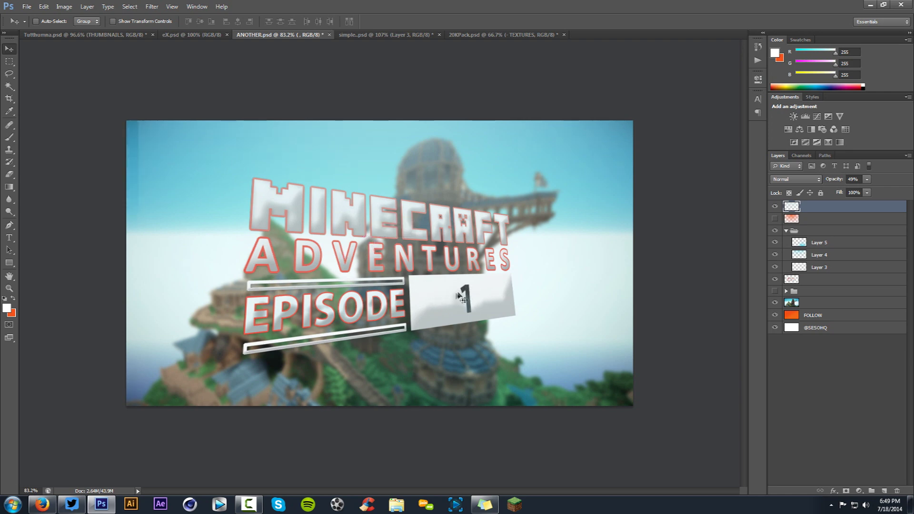
Step: In the Call of Duty document, hide Layer 3 and fill an orange rectangle on a new layer beneath the CALL OF text
{"action": "key", "text": "ctrl+Tab"}
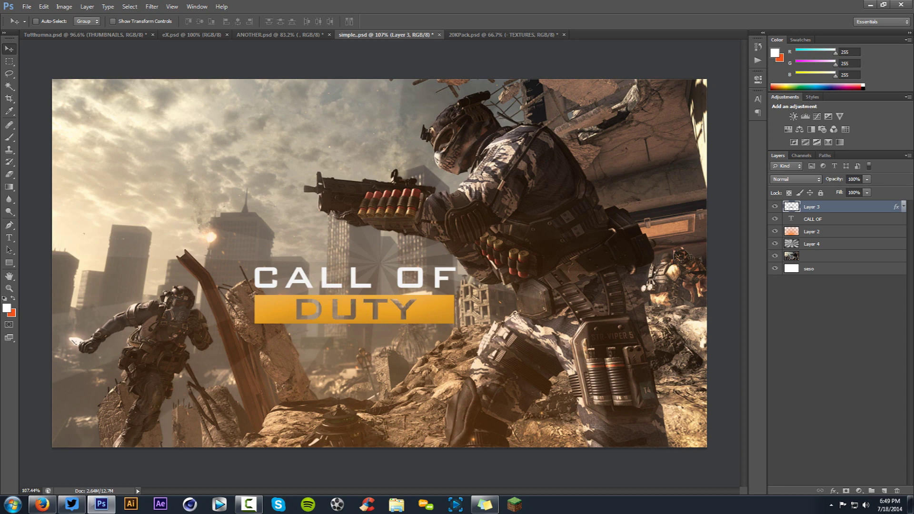
{"action": "left_click", "coordinate": [775, 207]}
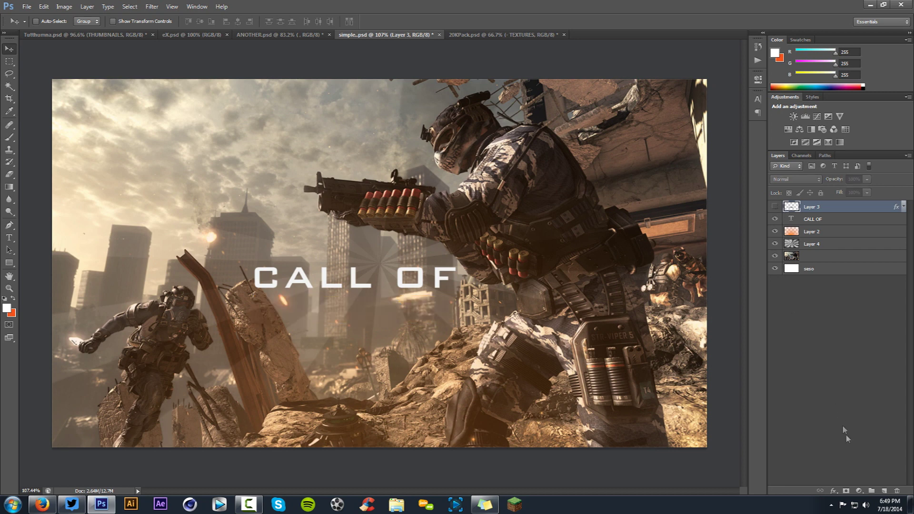
{"action": "left_click", "coordinate": [884, 491]}
{"action": "key", "text": "m"}
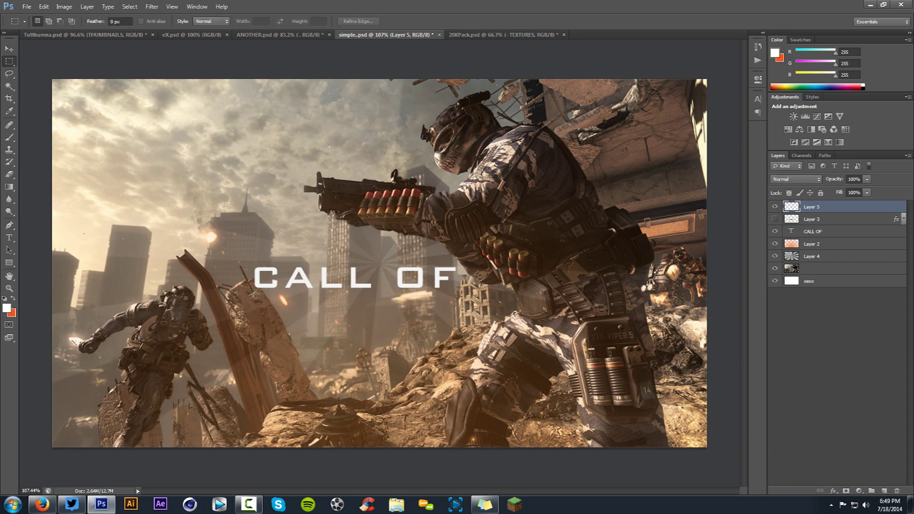
{"action": "left_click_drag", "start_coordinate": [256, 294], "coordinate": [453, 329]}
{"action": "key", "text": "ctrl+BackSpace"}
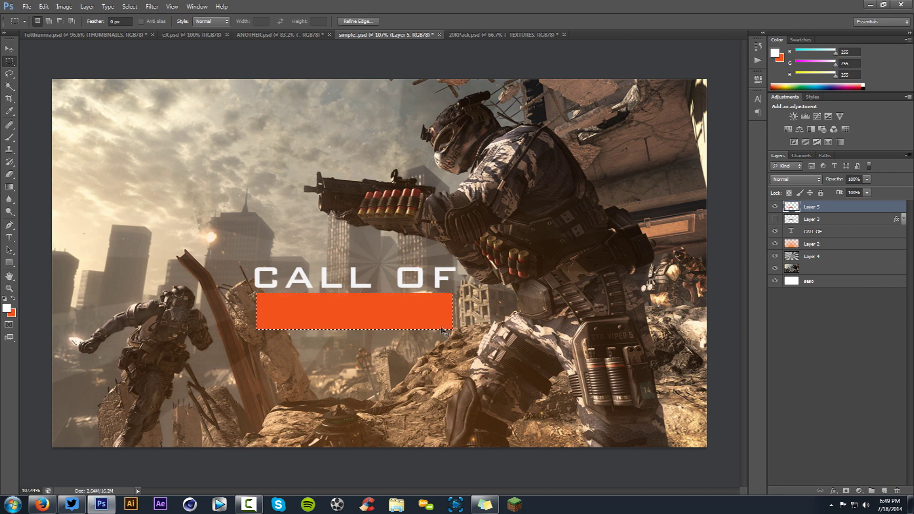
Step: Add the text "duty" at 12 pt and centre it on the orange bar
{"action": "key", "text": "t"}
{"action": "left_click", "coordinate": [366, 319]}
{"action": "type", "text": "duty"}
{"action": "key", "text": "ctrl+a"}
{"action": "left_click", "coordinate": [181, 21]}
{"action": "type", "text": "12"}
{"action": "key", "text": "Return"}
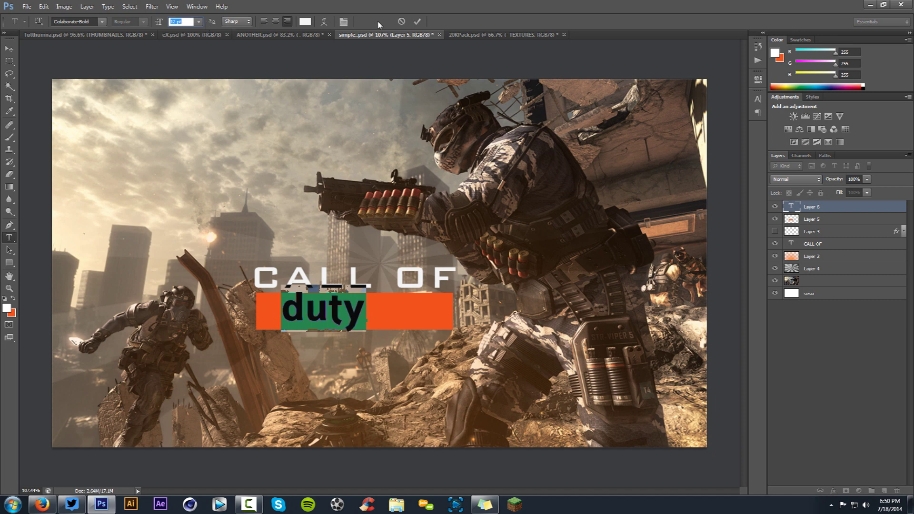
{"action": "left_click", "coordinate": [417, 21]}
{"action": "key", "text": "v"}
{"action": "left_click_drag", "start_coordinate": [400, 306], "coordinate": [429, 304]}
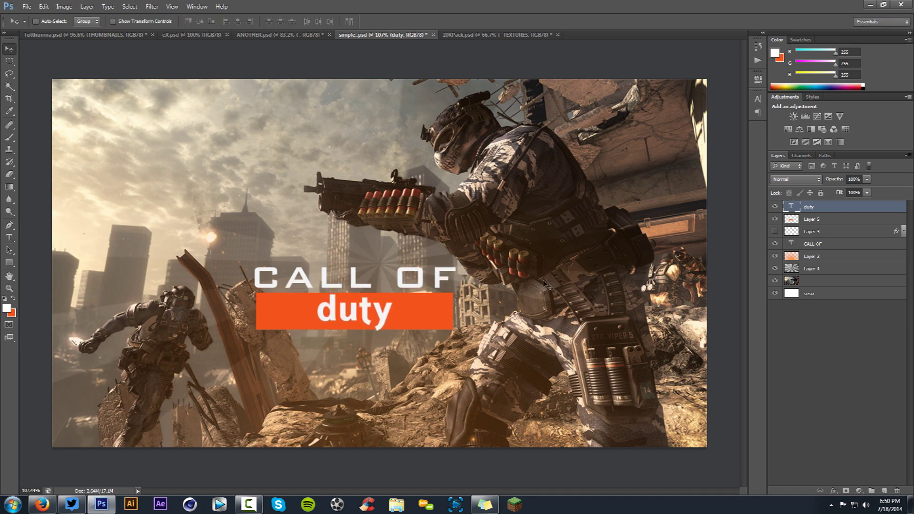
Step: Select all four letters of the duty text with the Magic Wand, adding each to the selection
{"action": "left_click", "coordinate": [9, 86]}
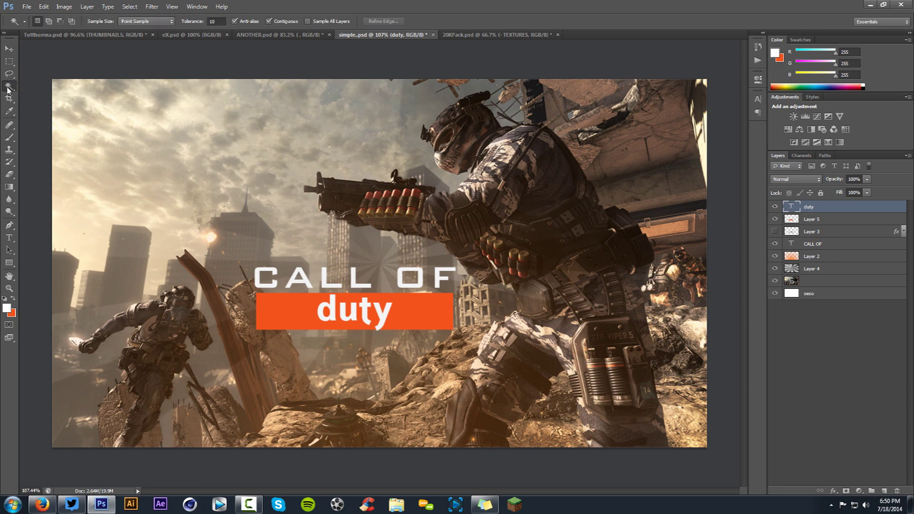
{"action": "left_click", "coordinate": [7, 88]}
{"action": "left_click", "coordinate": [46, 96]}
{"action": "scroll", "coordinate": [332, 341], "scroll_direction": "up", "scroll_amount": 4}
{"action": "left_click", "coordinate": [332, 341]}
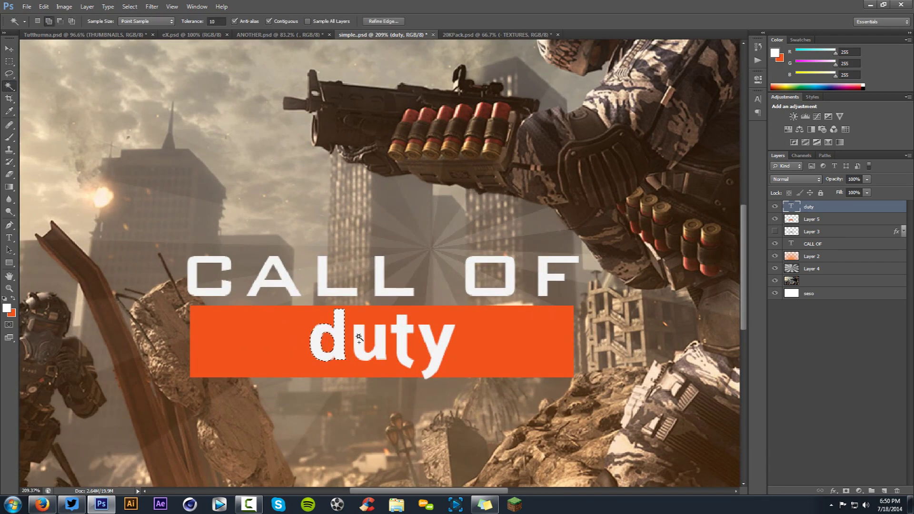
{"action": "left_click", "coordinate": [362, 338], "text": "shift"}
{"action": "left_click", "coordinate": [401, 336], "text": "shift"}
{"action": "left_click", "coordinate": [430, 339], "text": "shift"}
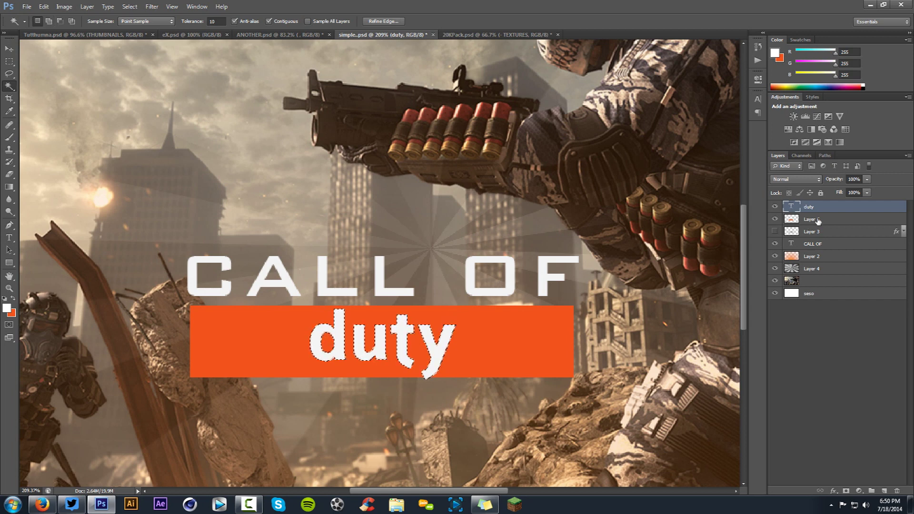
Step: Cut the selected letter shapes out of the orange bar on Layer 5 and hide the duty text layer
{"action": "left_click", "coordinate": [803, 220]}
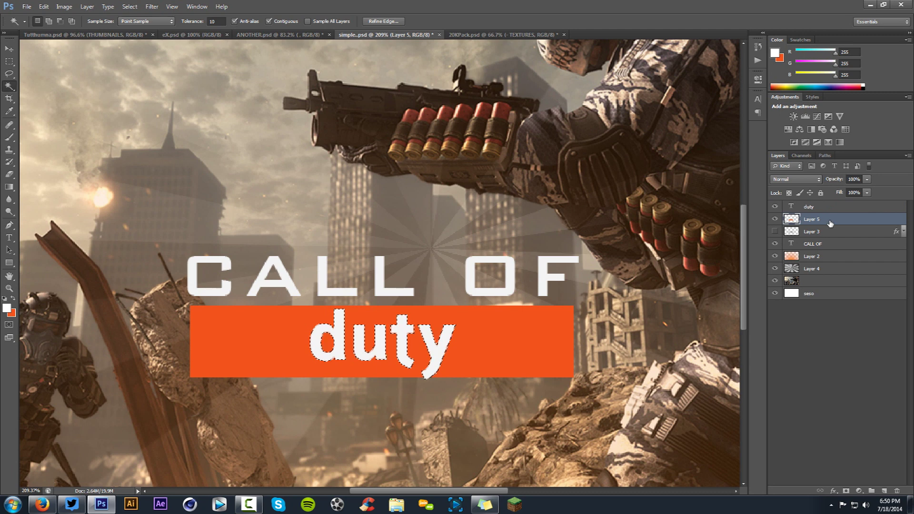
{"action": "left_click", "coordinate": [775, 207]}
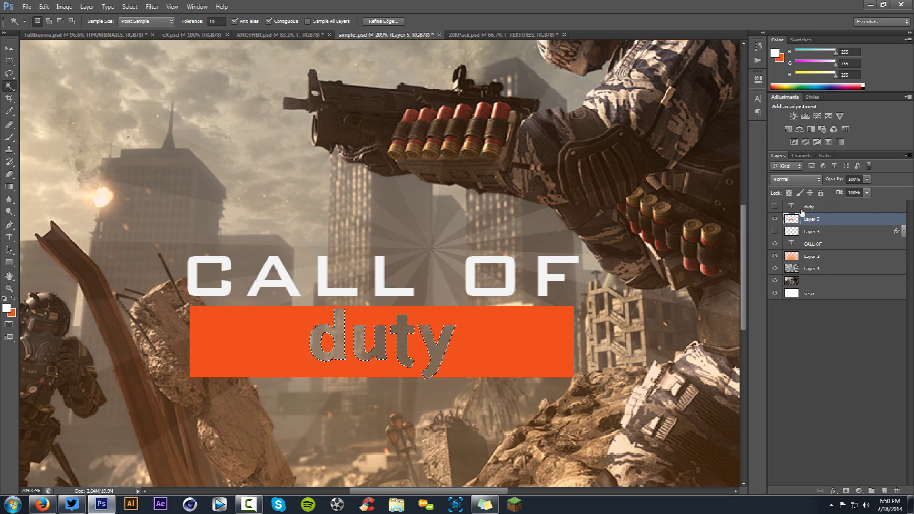
{"action": "key", "text": "v"}
{"action": "scroll", "coordinate": [410, 325], "scroll_direction": "down", "scroll_amount": 1}
{"action": "scroll", "coordinate": [410, 324], "scroll_direction": "down", "scroll_amount": 3}
{"action": "mouse_move", "coordinate": [431, 326]}
{"action": "left_mouse_down"}
{"action": "mouse_move", "coordinate": [402, 329]}
{"action": "mouse_move", "coordinate": [366, 220]}
{"action": "mouse_move", "coordinate": [297, 162]}
{"action": "mouse_move", "coordinate": [247, 304]}
{"action": "mouse_move", "coordinate": [255, 327]}
{"action": "mouse_move", "coordinate": [288, 258]}
{"action": "mouse_move", "coordinate": [329, 233]}
{"action": "mouse_move", "coordinate": [416, 334]}
{"action": "left_mouse_up"}
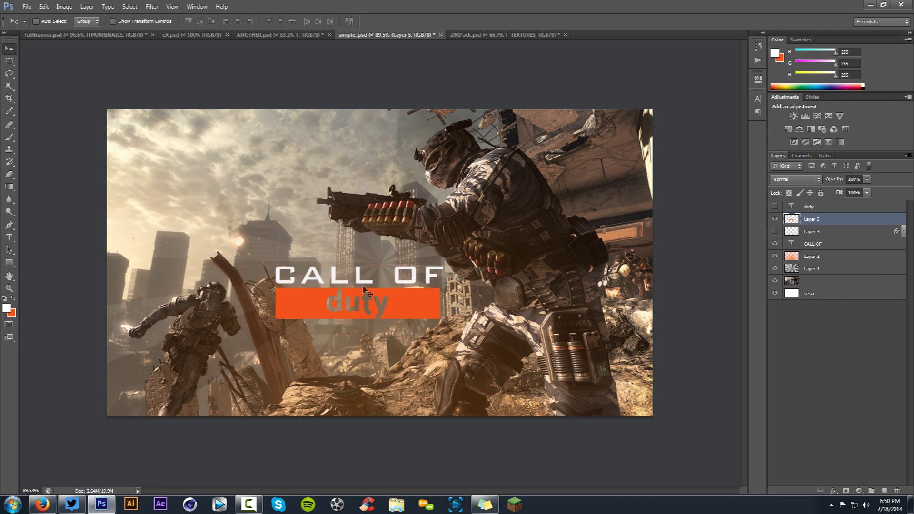
Step: View the ANOTHER.psd and eX.psd examples and return to the orange thumbnail document
{"action": "left_click", "coordinate": [278, 35]}
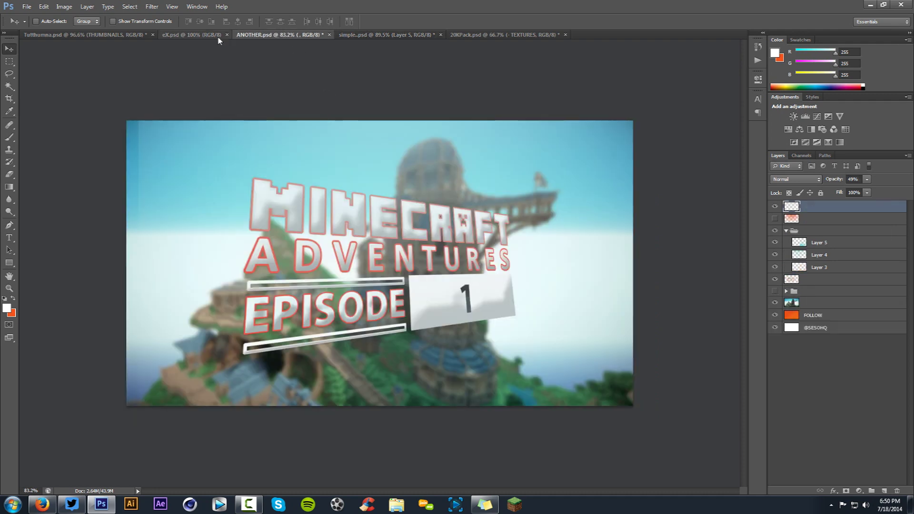
{"action": "left_click", "coordinate": [213, 38]}
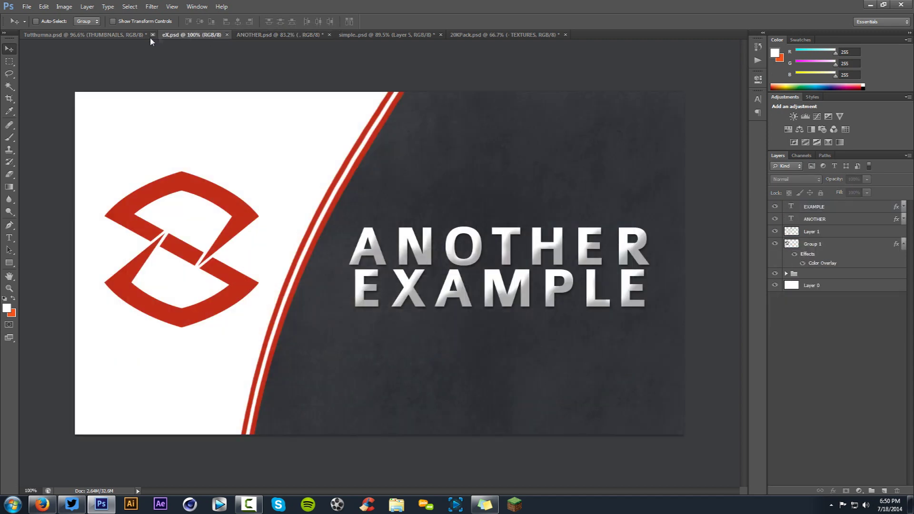
{"action": "left_click", "coordinate": [114, 35]}
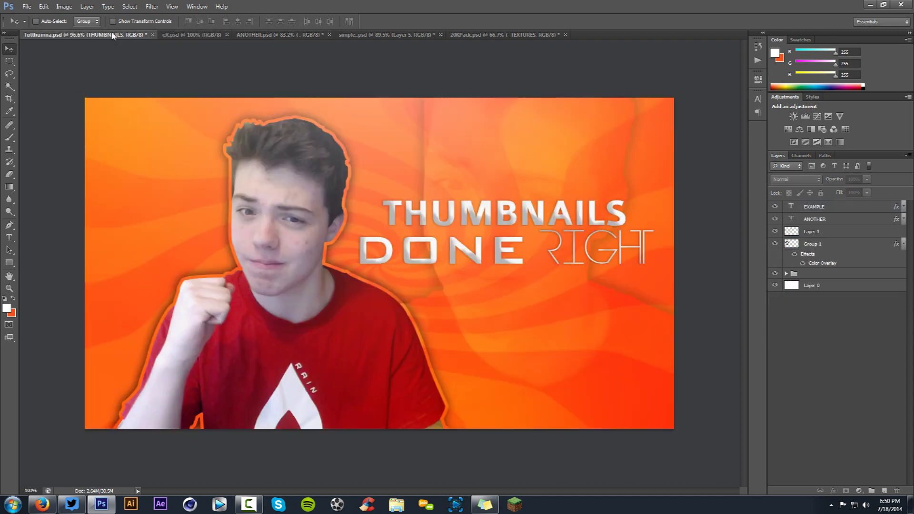